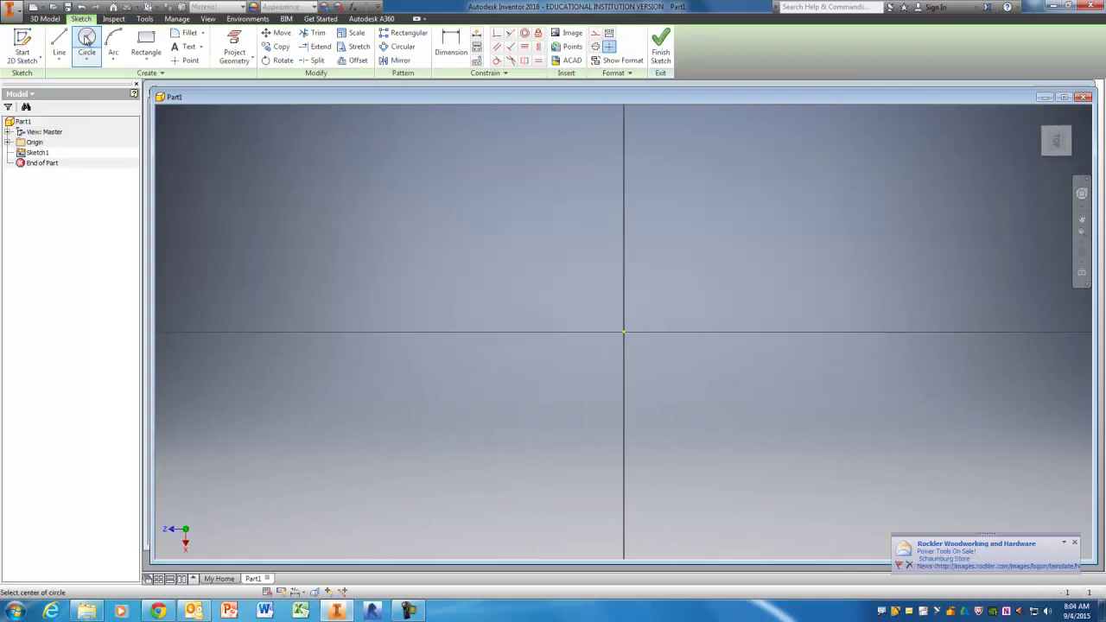
Step: Sketch a circle 1.565 in in diameter centred on the origin and finish the sketch
left_click(625, 332)
type("1.565")
key("Return")
right_click(684, 246)
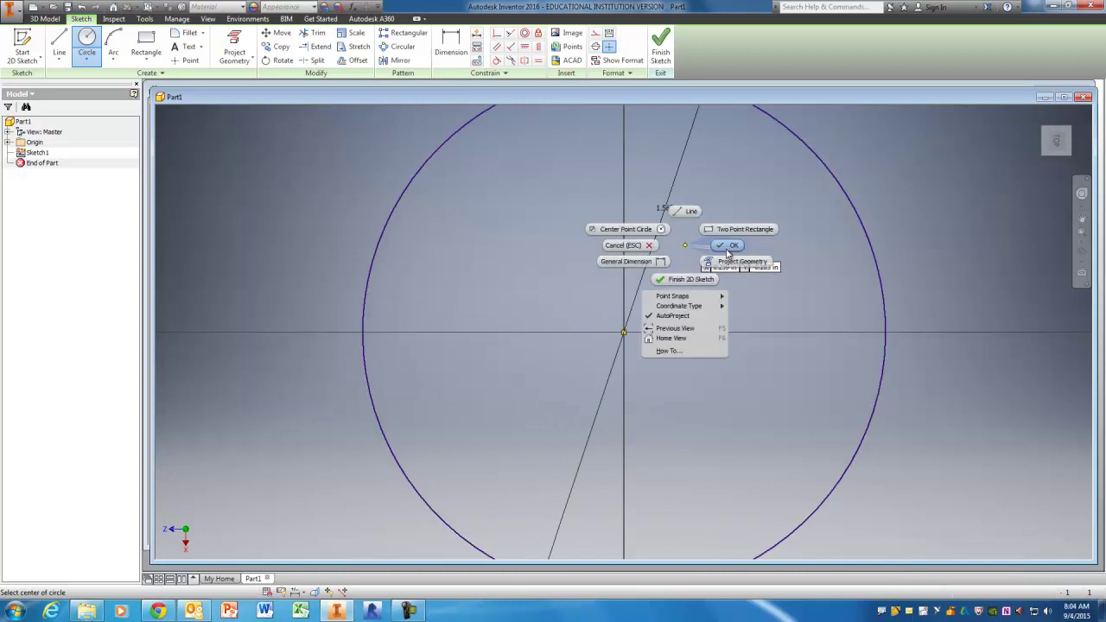
left_click(727, 249)
middle_click_drag(770, 260, 739, 285)
scroll(736, 282, "up", 3)
left_click(660, 43)
Step: Extrude the circular profile 0.375 in, checking the height in the Keychain Base drawing in the browser
left_click(59, 43)
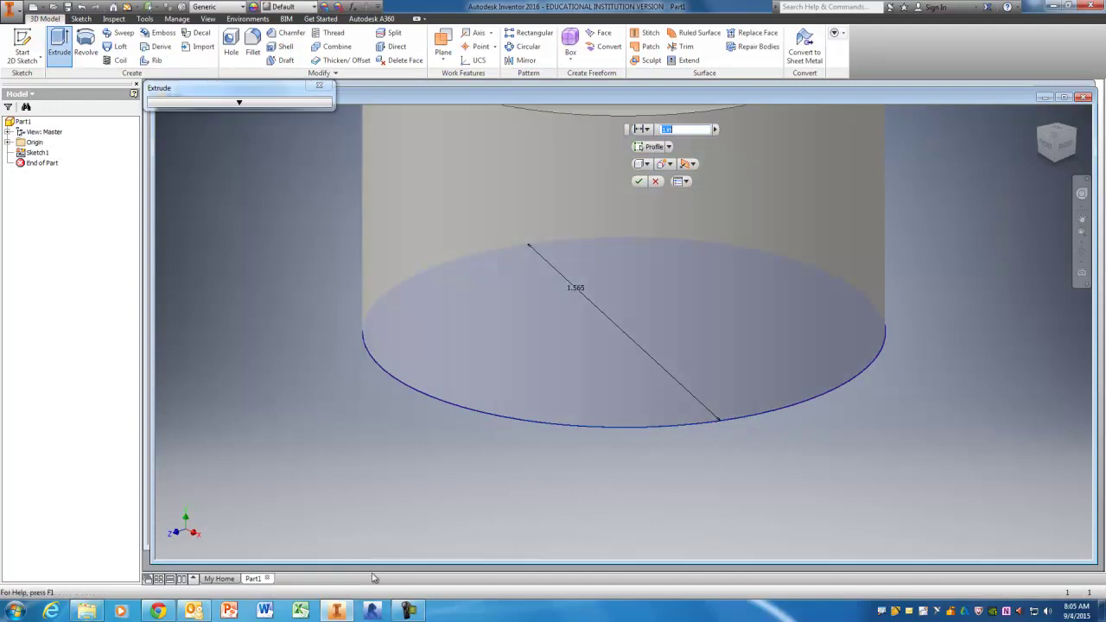
left_click(161, 613)
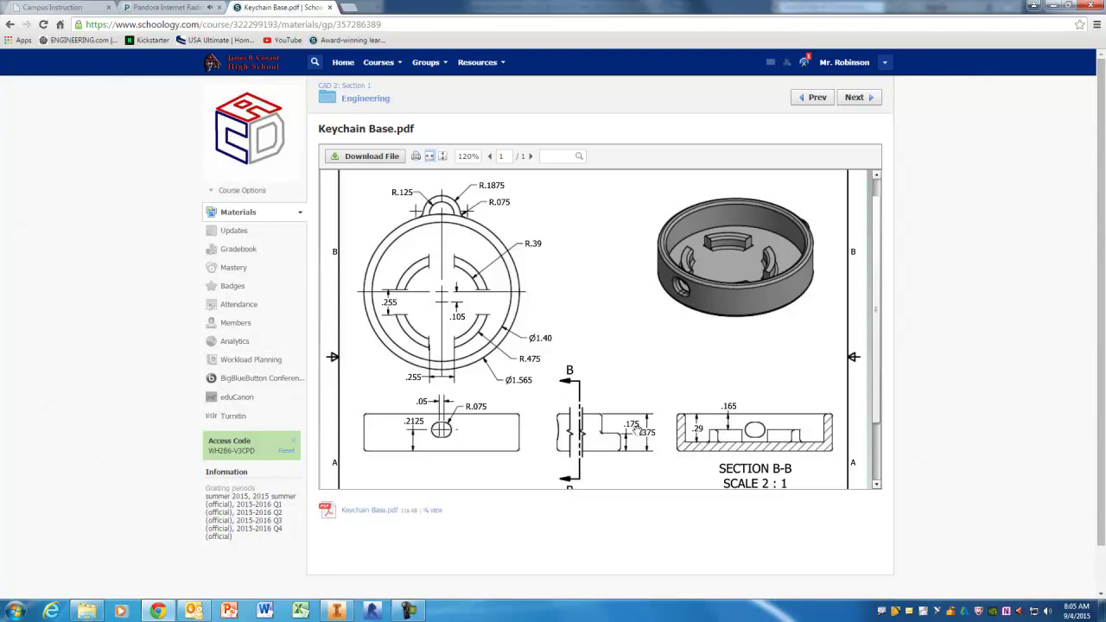
left_click(338, 612)
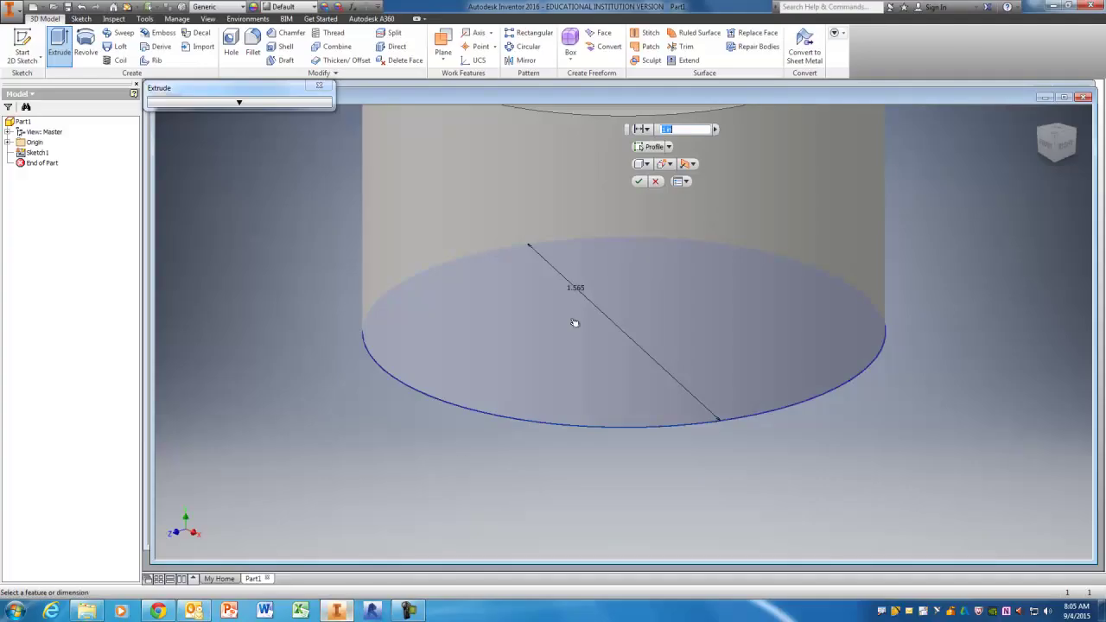
left_click(637, 183)
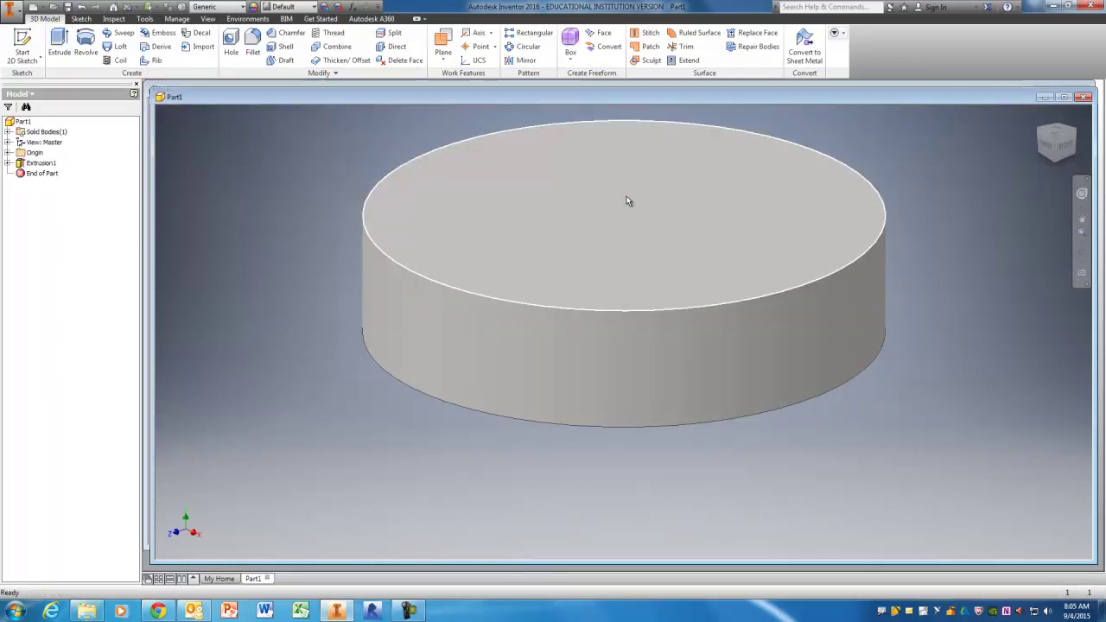
Step: Start a sketch on the disc's upper face and draw a circle about 1.25 in in diameter centred on the origin
left_click(627, 198)
left_click(675, 188)
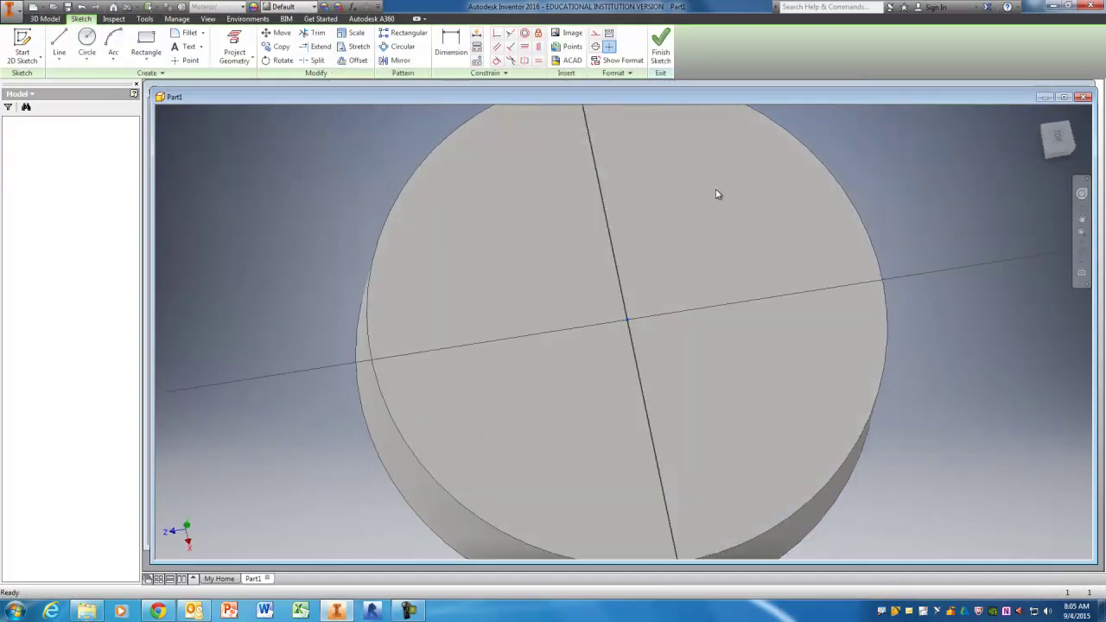
scroll(609, 212, "down", 5)
key("c")
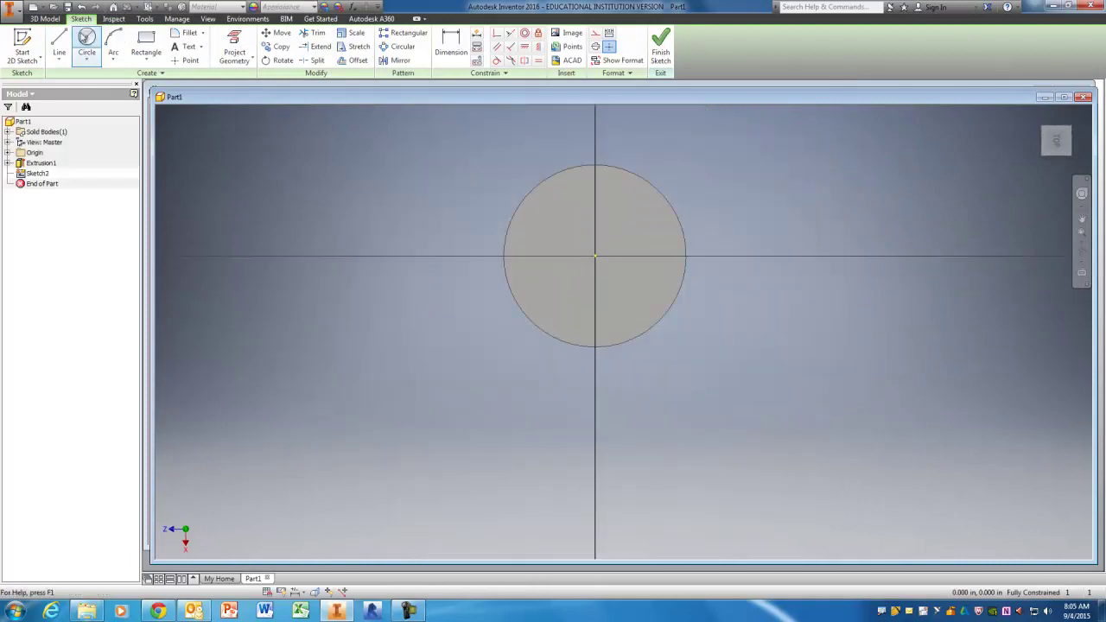
left_click(595, 255)
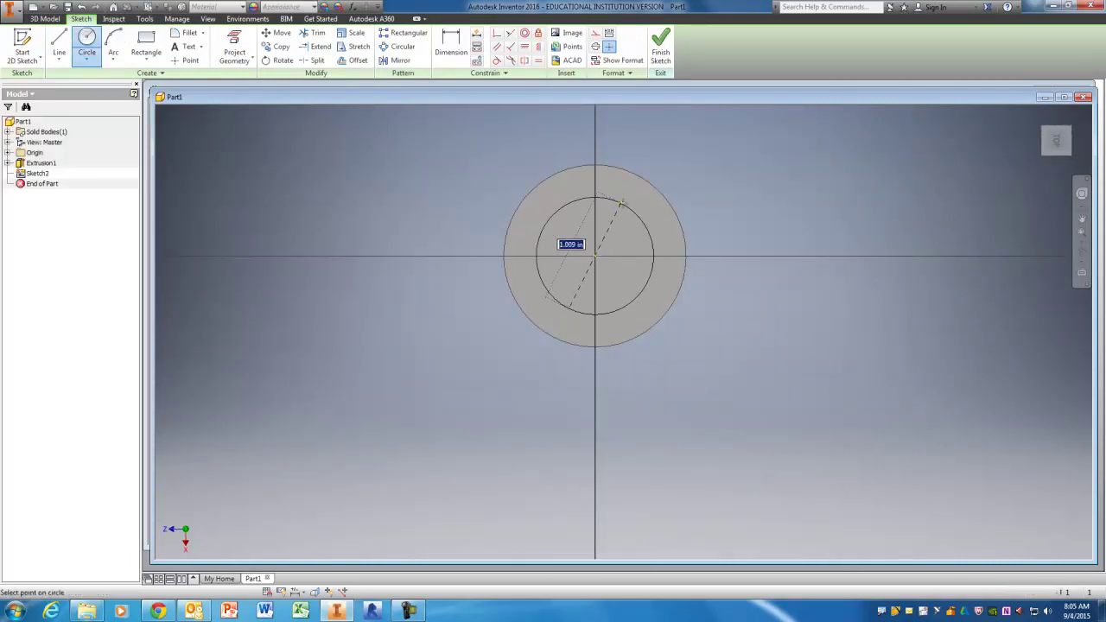
left_click(628, 190)
right_click(648, 189)
left_click(680, 192)
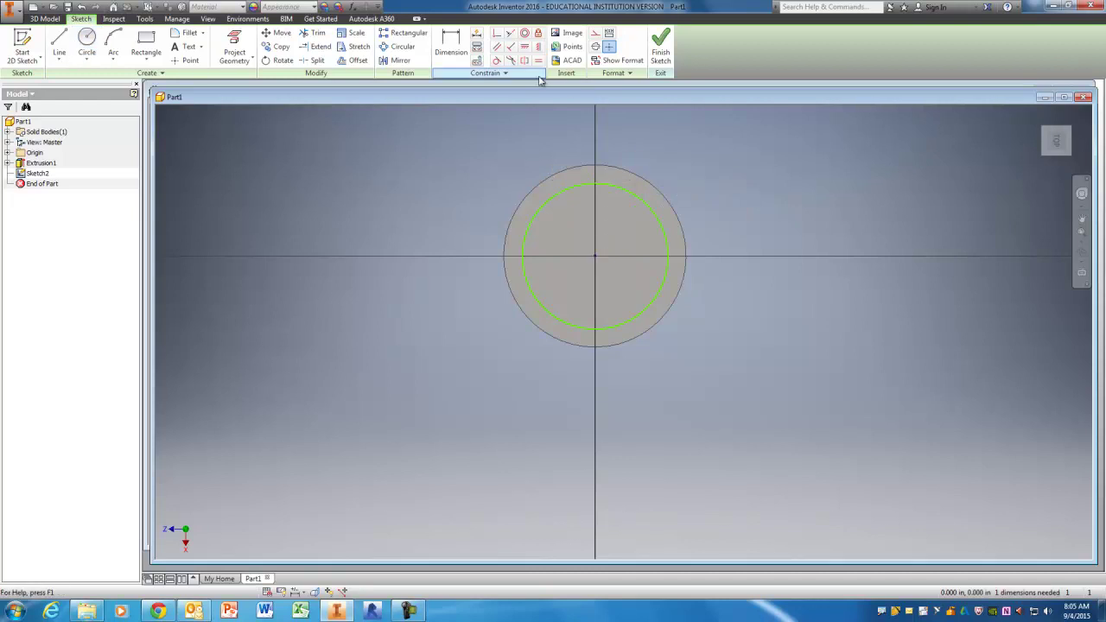
Step: Dimension the inner circle's diameter as 1.4 in, as given in the browser's Keychain Base drawing, and finish the sketch
left_click(452, 47)
left_click(644, 201)
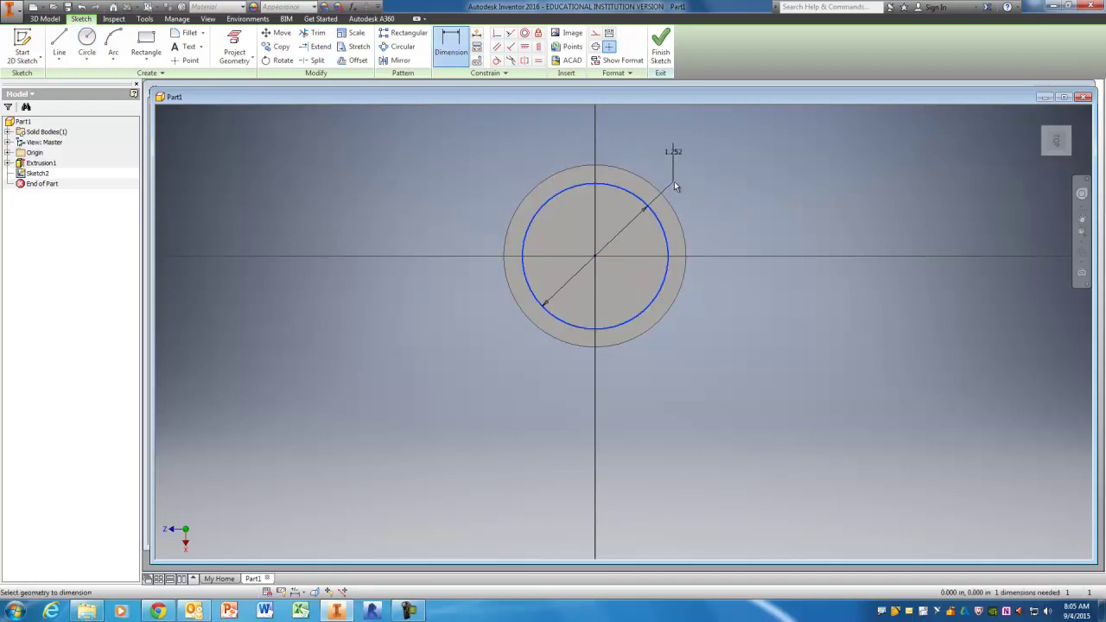
left_click(685, 193)
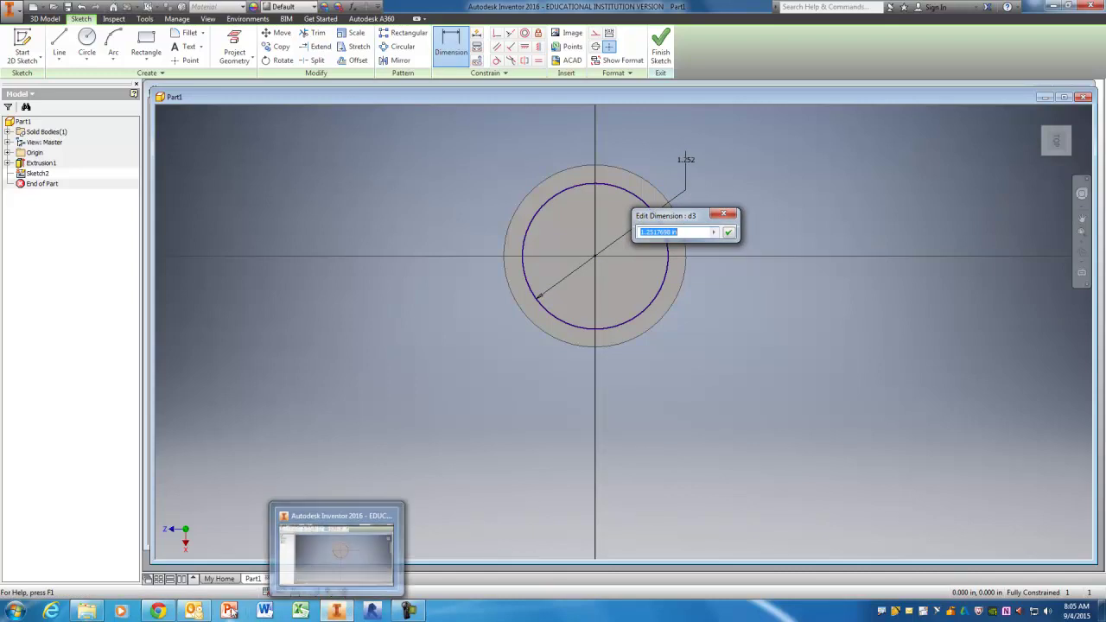
left_click(169, 614)
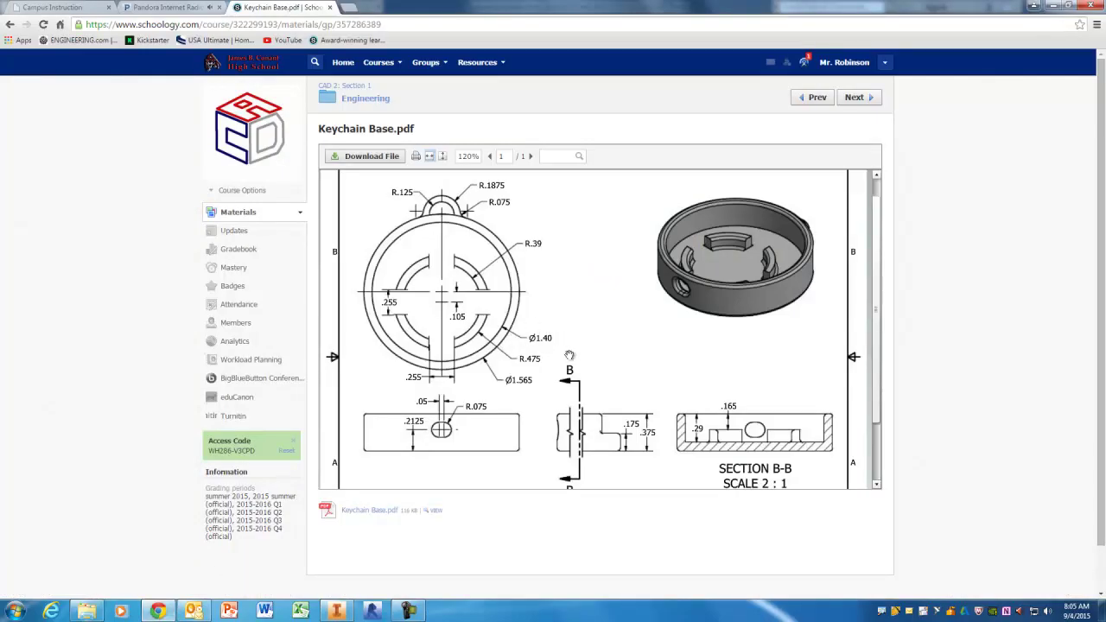
left_click(336, 611)
type("1.4")
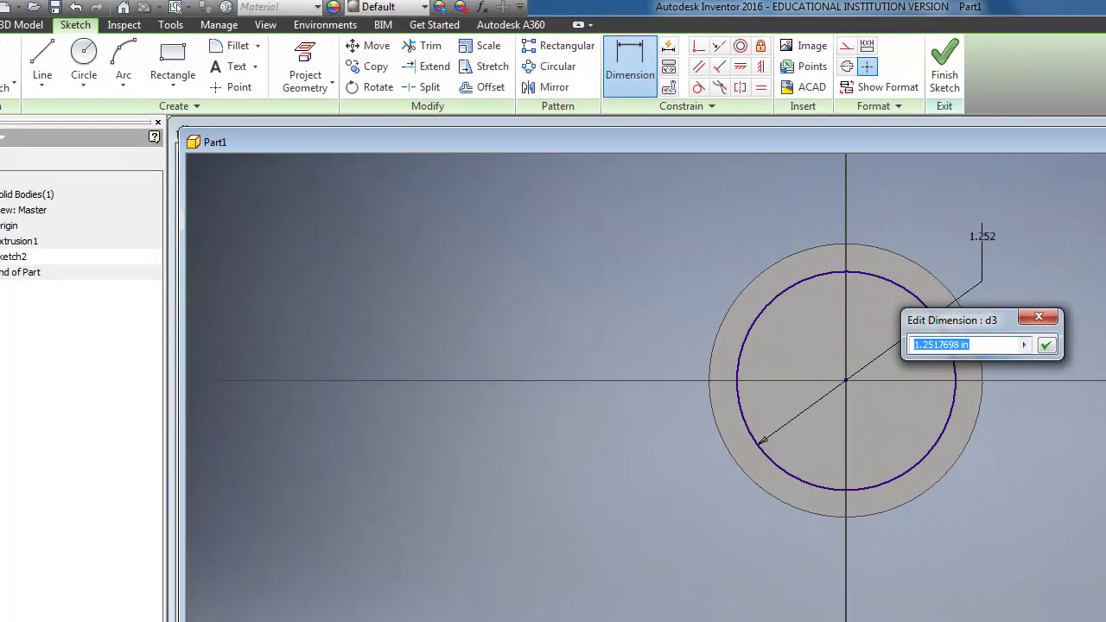
key("Return")
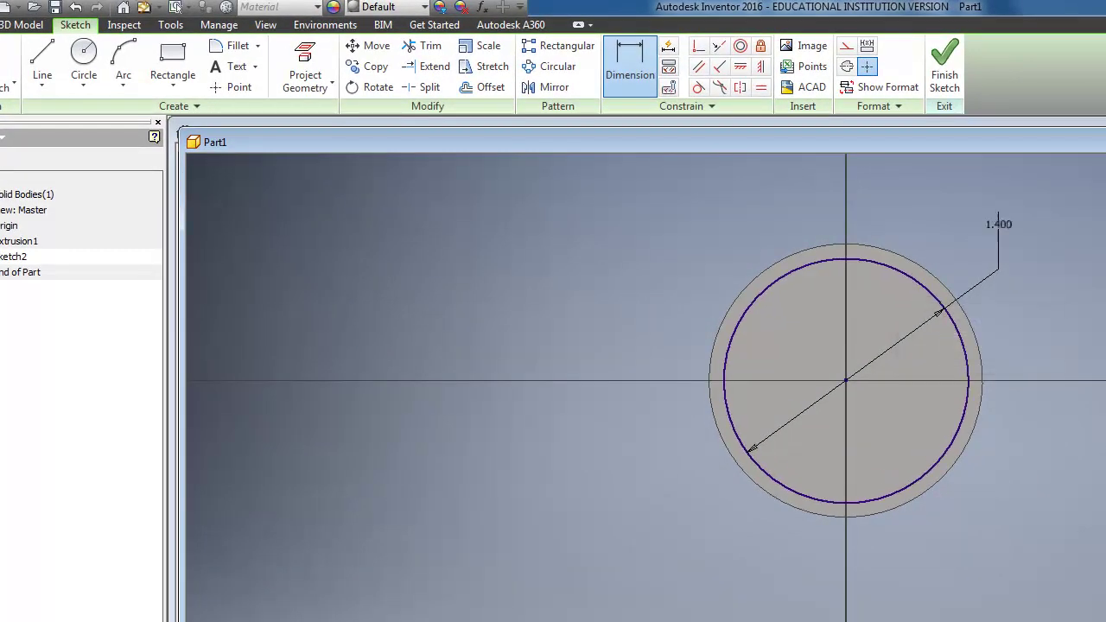
left_click(939, 75)
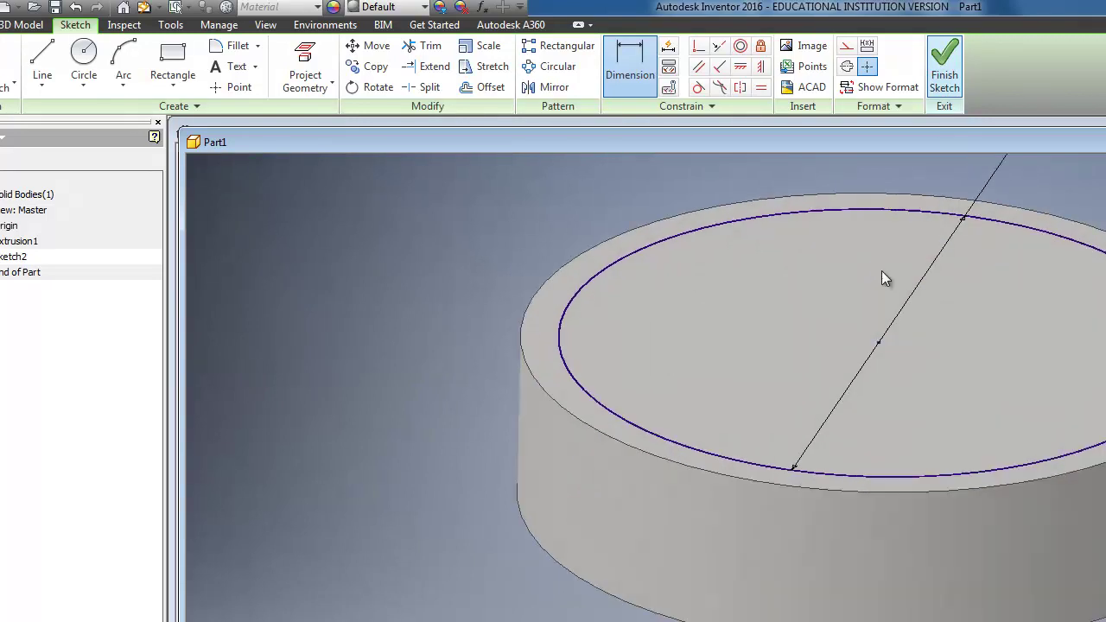
Step: Cut the inner circle 0.29 in deep into the disc with Extrude, checking the depth in the browser's section view
left_click(43, 57)
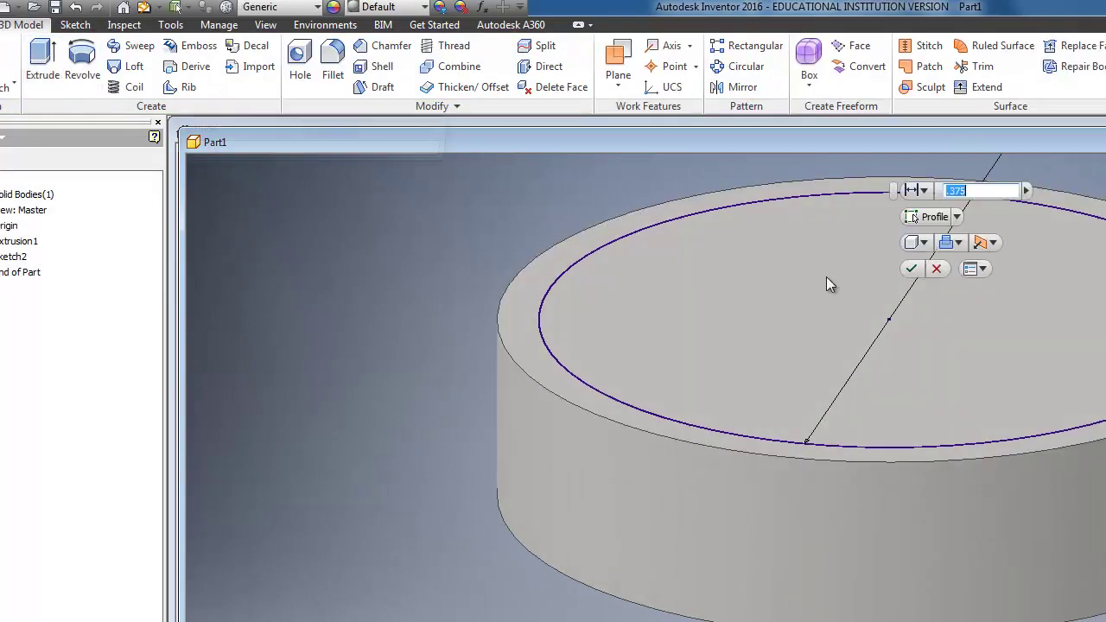
left_click(948, 244)
left_click(973, 282)
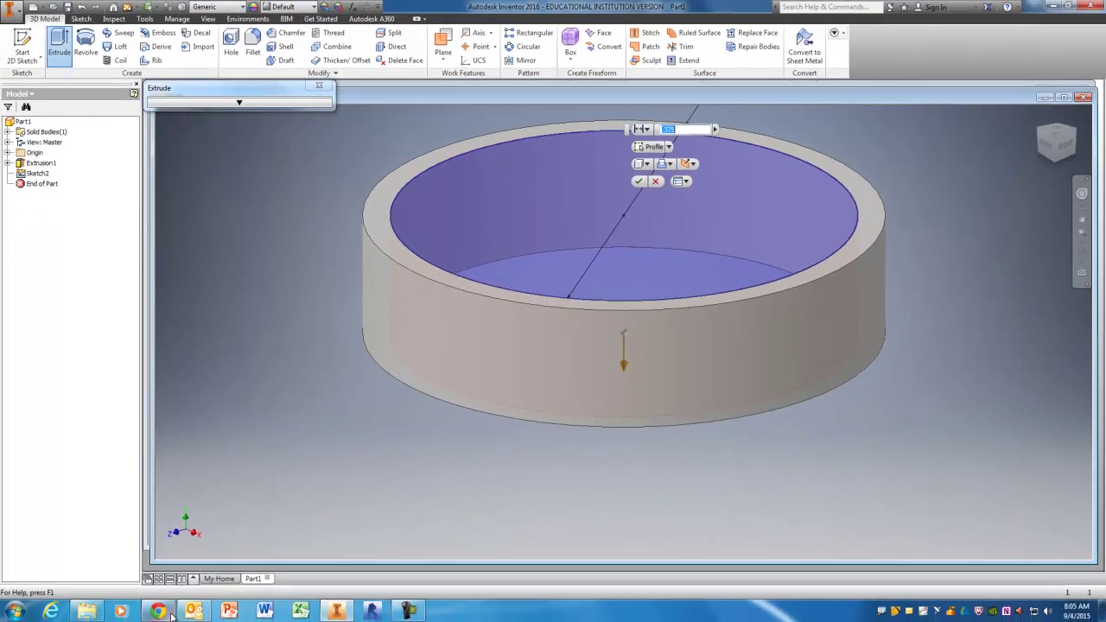
left_click(173, 611)
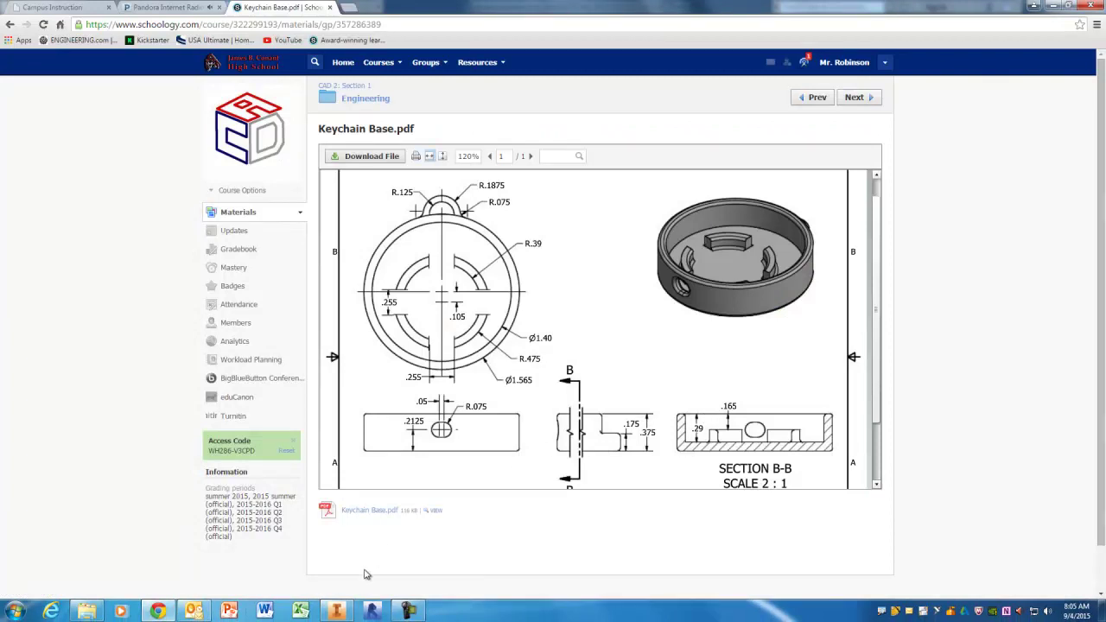
left_click(336, 611)
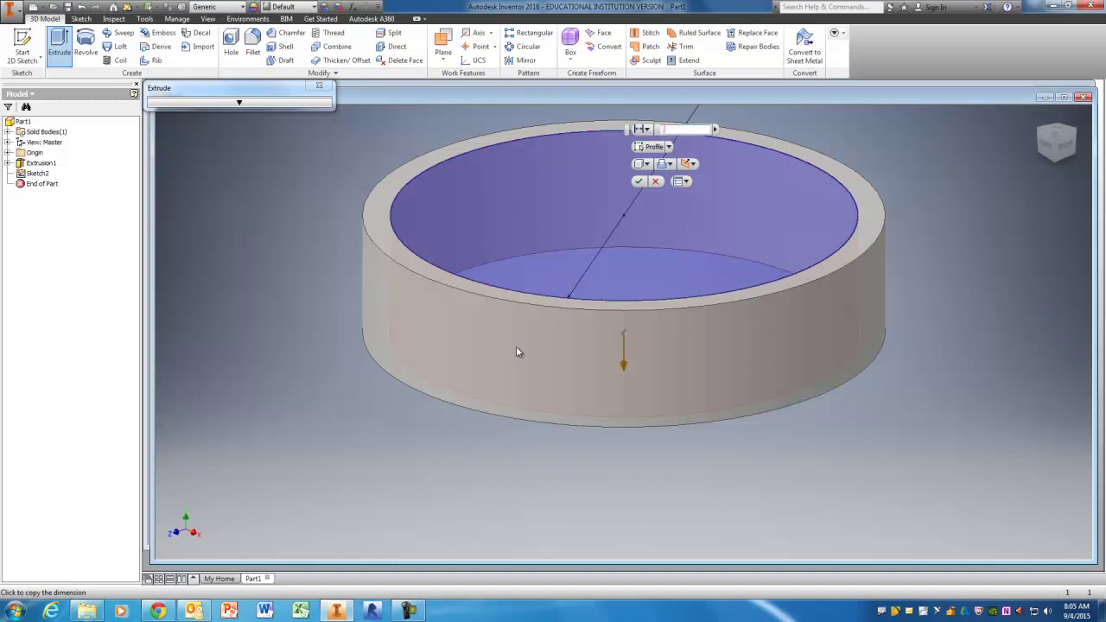
key("Return")
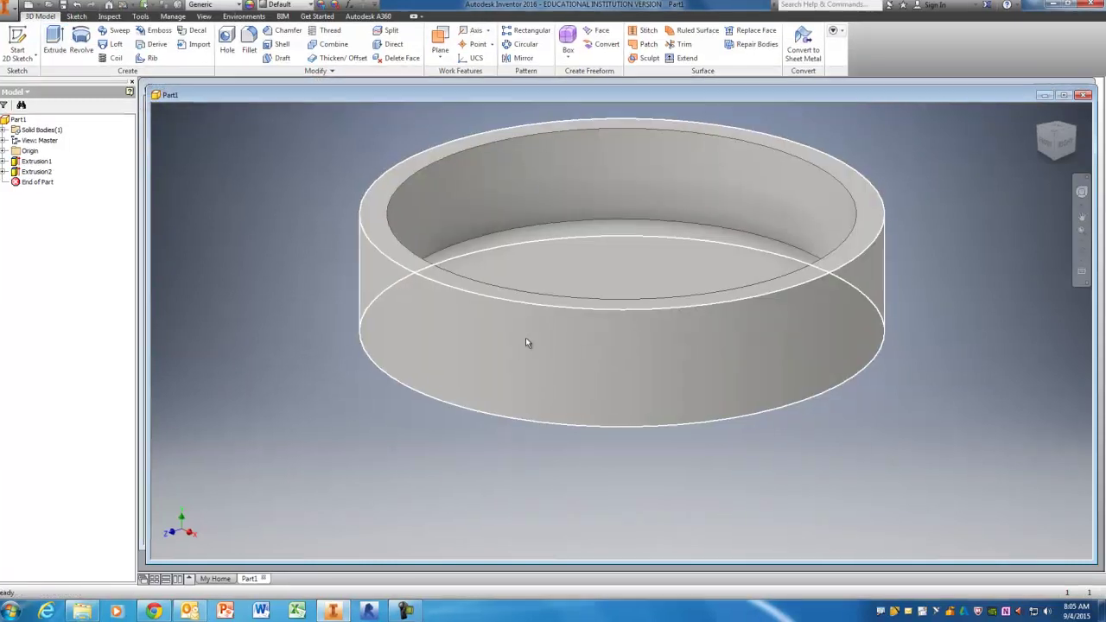
Step: Start a new sketch on the floor of the cavity and orient the view squarely to the top of the part
middle_click_drag(708, 170, 550, 149, "shift")
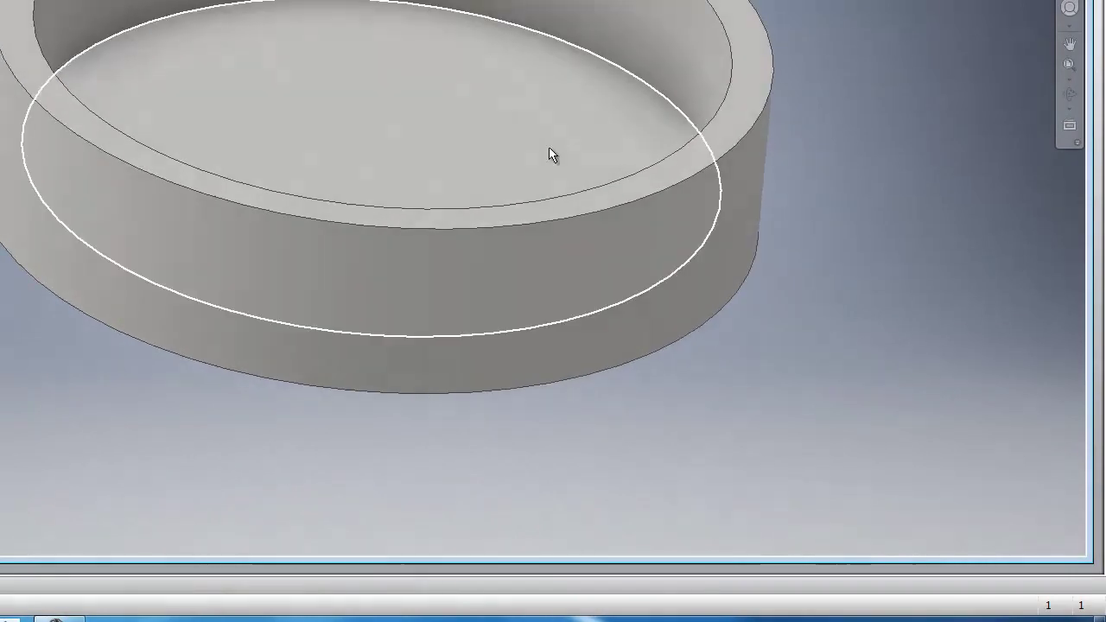
left_click(1058, 0)
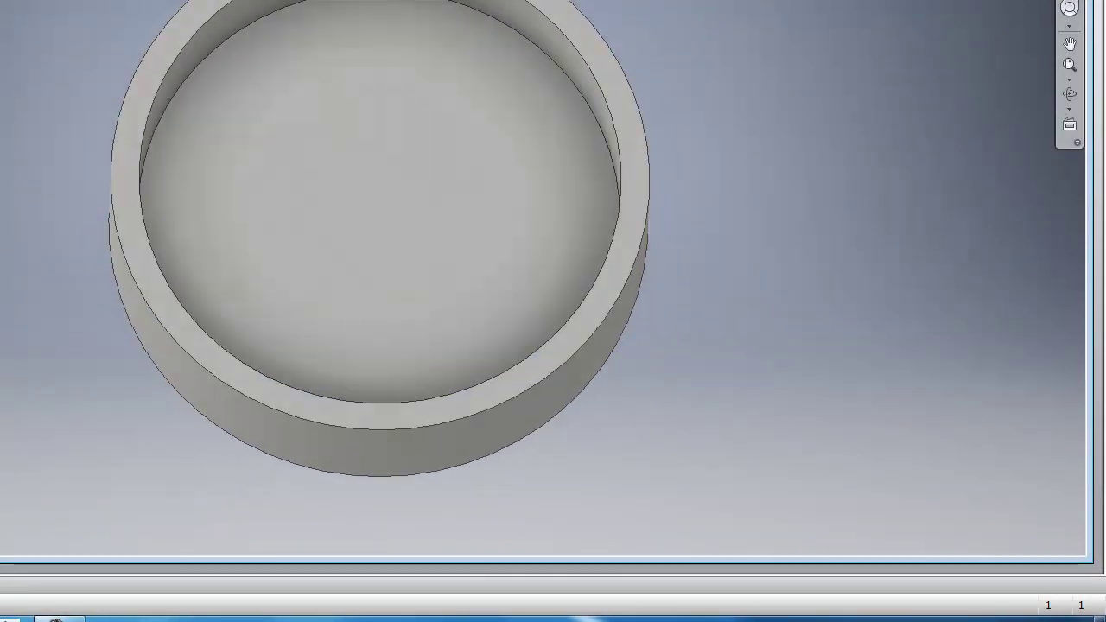
middle_click_drag(386, 237, 384, 173, "shift")
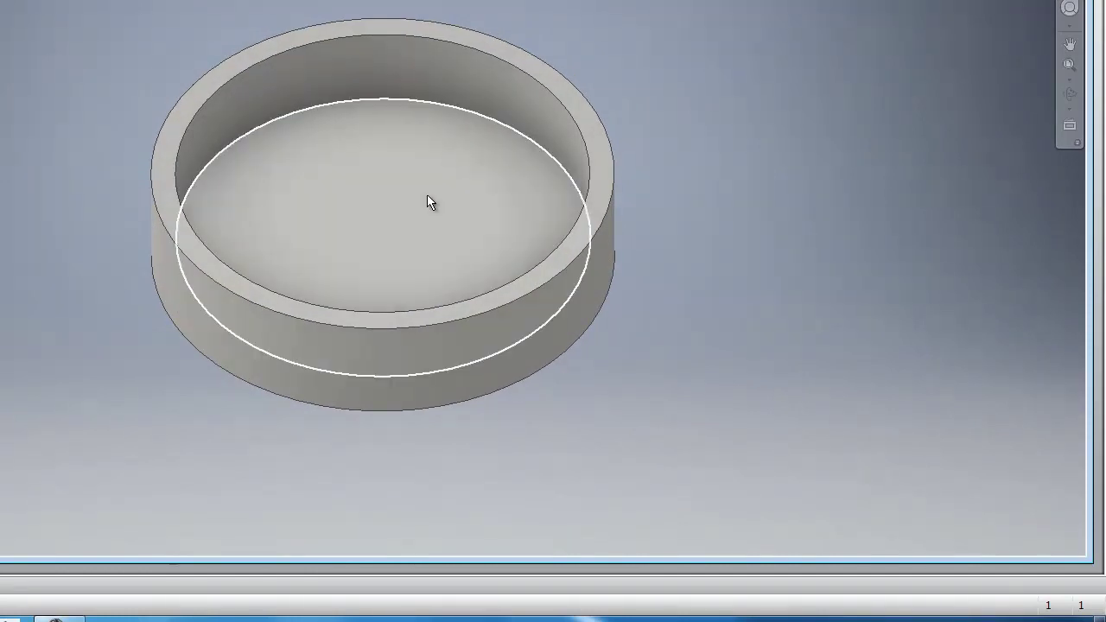
left_click(507, 178)
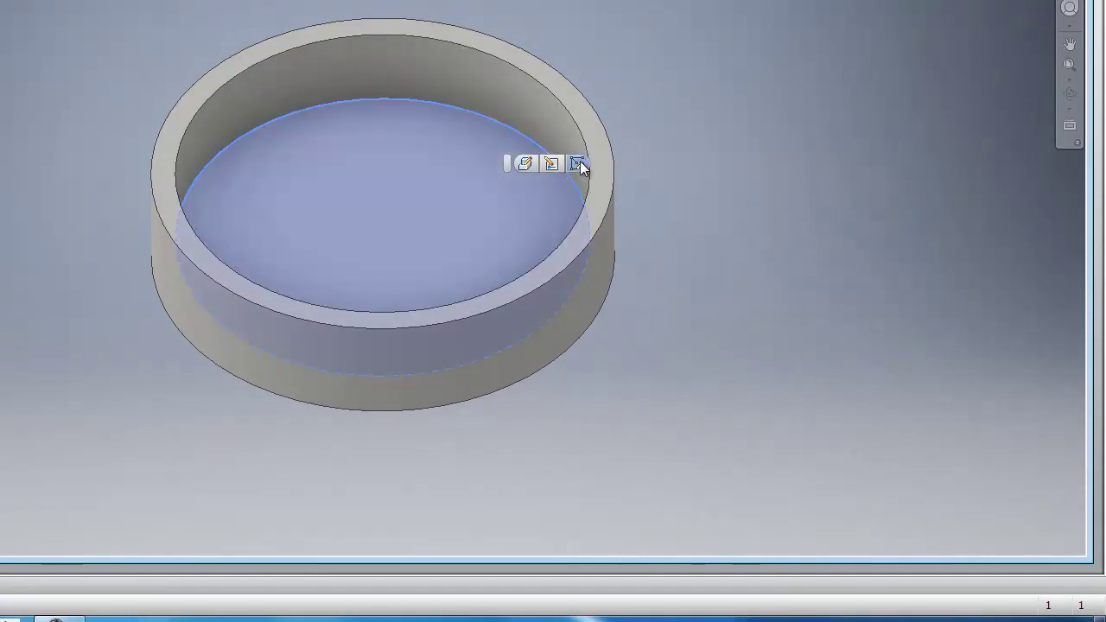
left_click(578, 162)
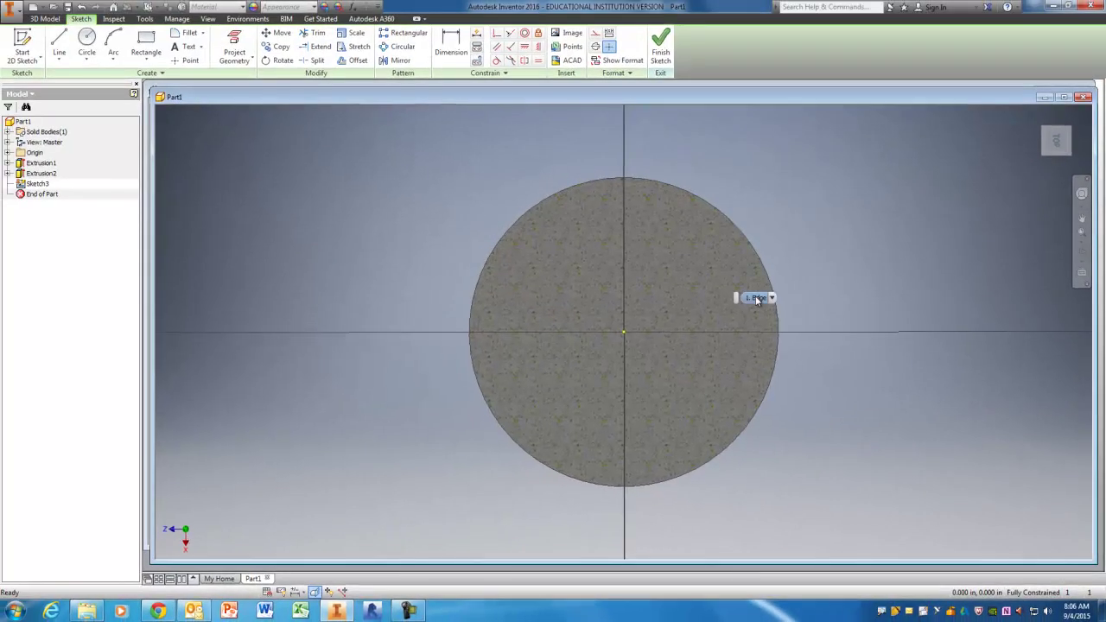
key("F6")
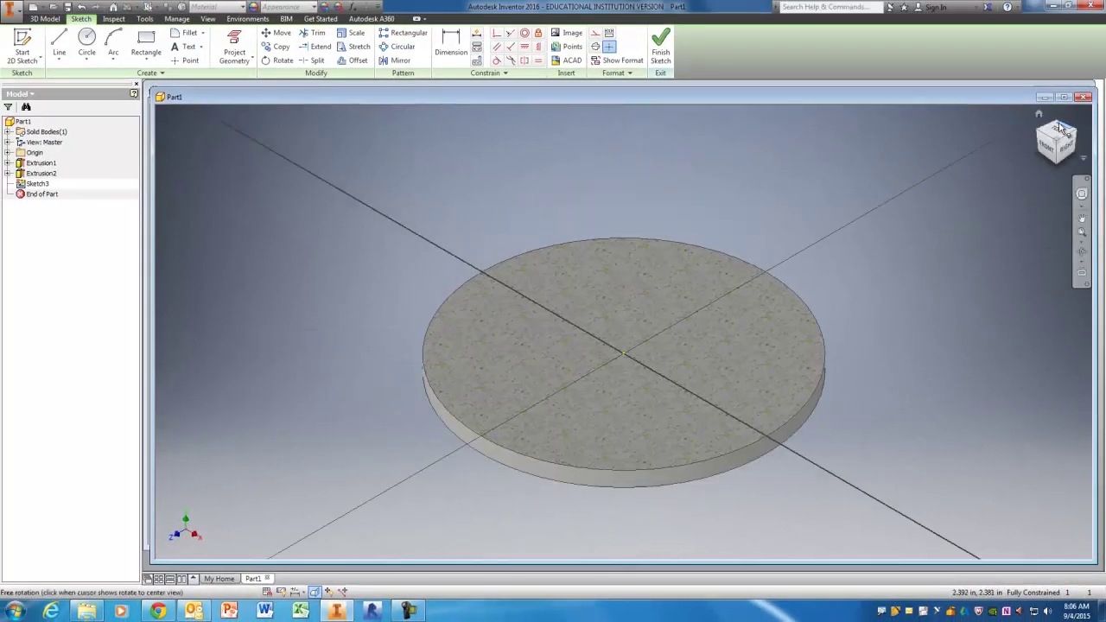
left_click(1061, 129)
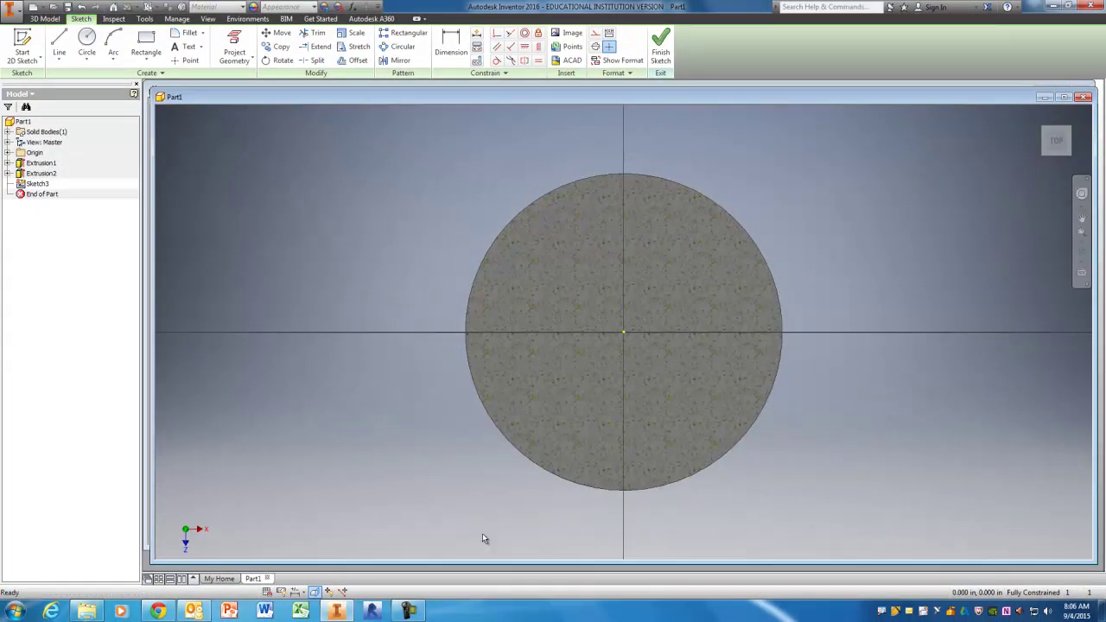
Step: Consult the Keychain Base drawing in the browser and sketch a circle about 0.37 in in diameter on the vertical axis below the origin
left_click(161, 612)
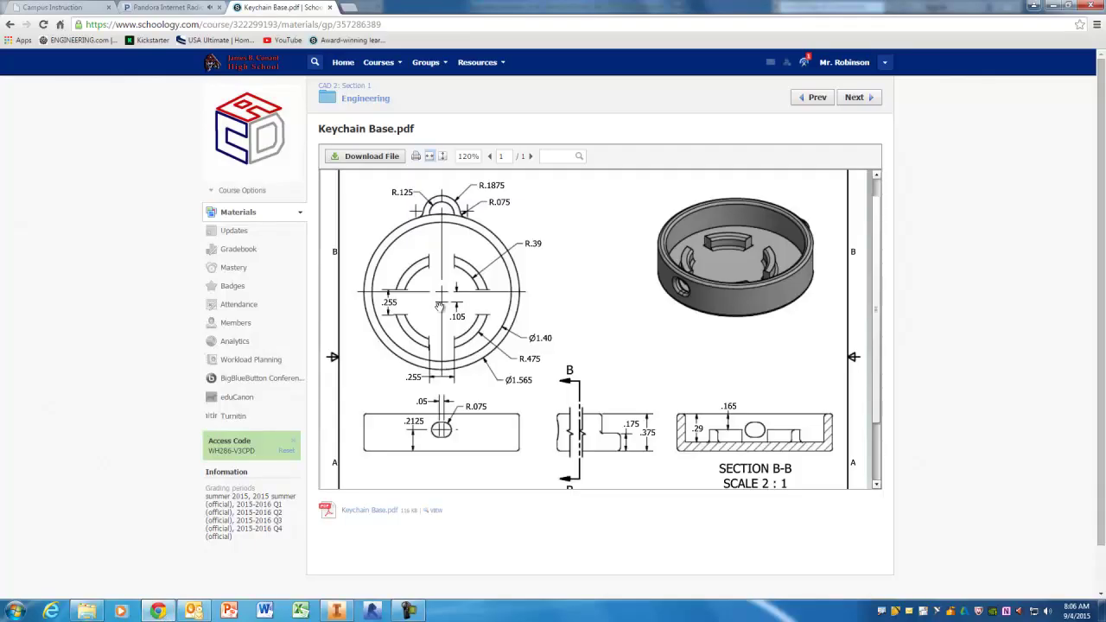
left_click(337, 612)
left_click(87, 43)
left_click(624, 395)
left_click(660, 386)
right_click(679, 381)
left_click(719, 385)
Step: Dimension the vertical distance from the origin to the small circle's centre as 0.105 in
left_click(454, 49)
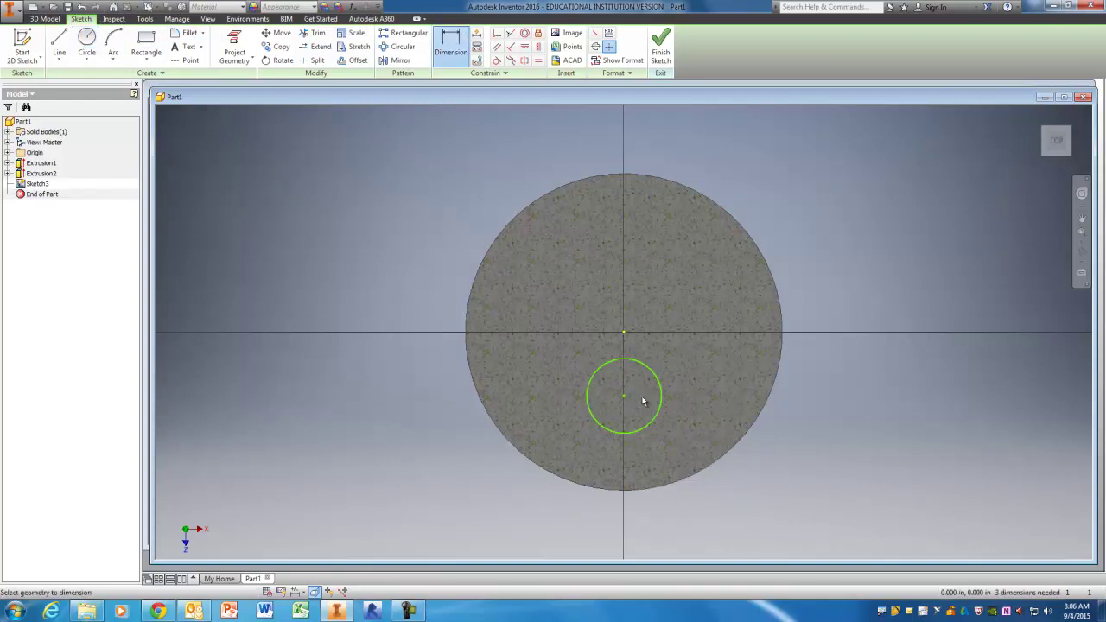
left_click(625, 334)
left_click(692, 365)
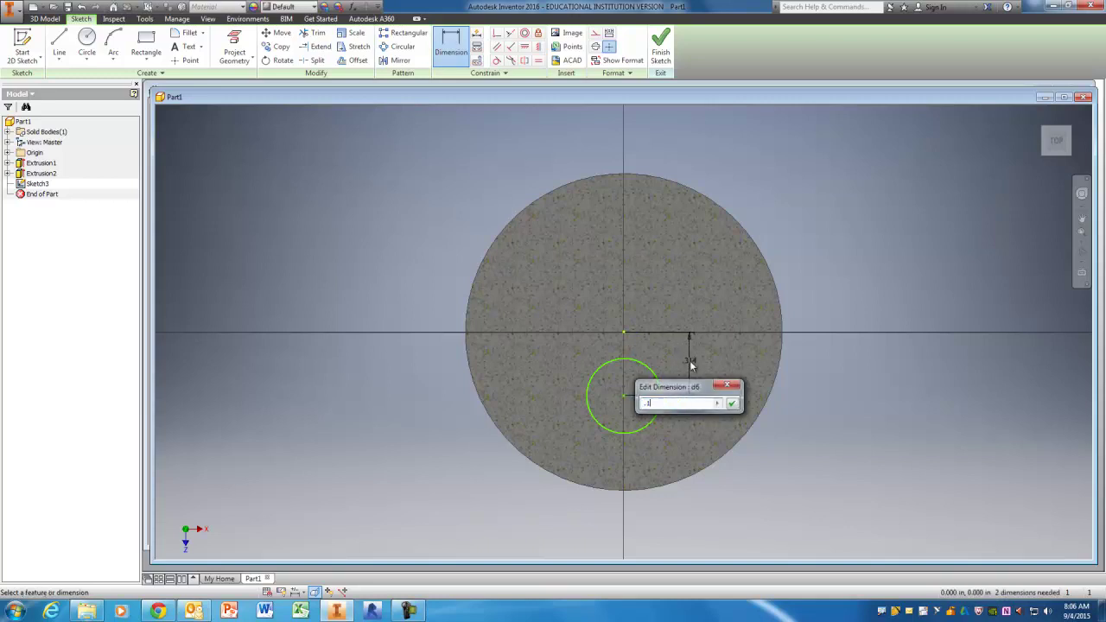
key("Return")
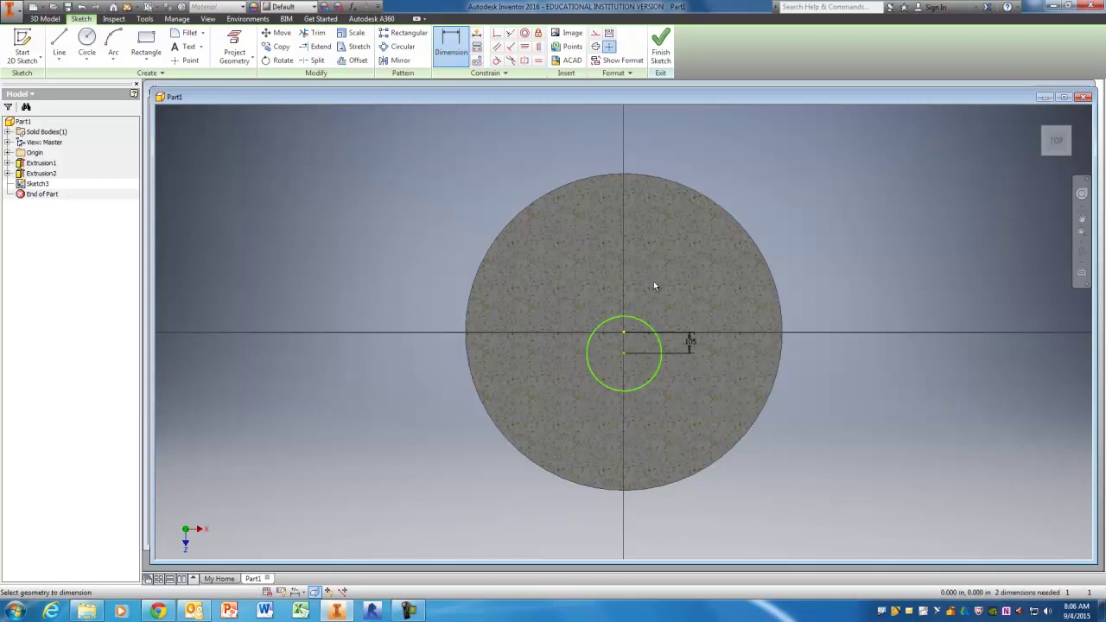
Step: Consult the Keychain Base drawing in the browser and dimension the small circle's diameter as .39*2 in
left_click(640, 320)
left_click(648, 289)
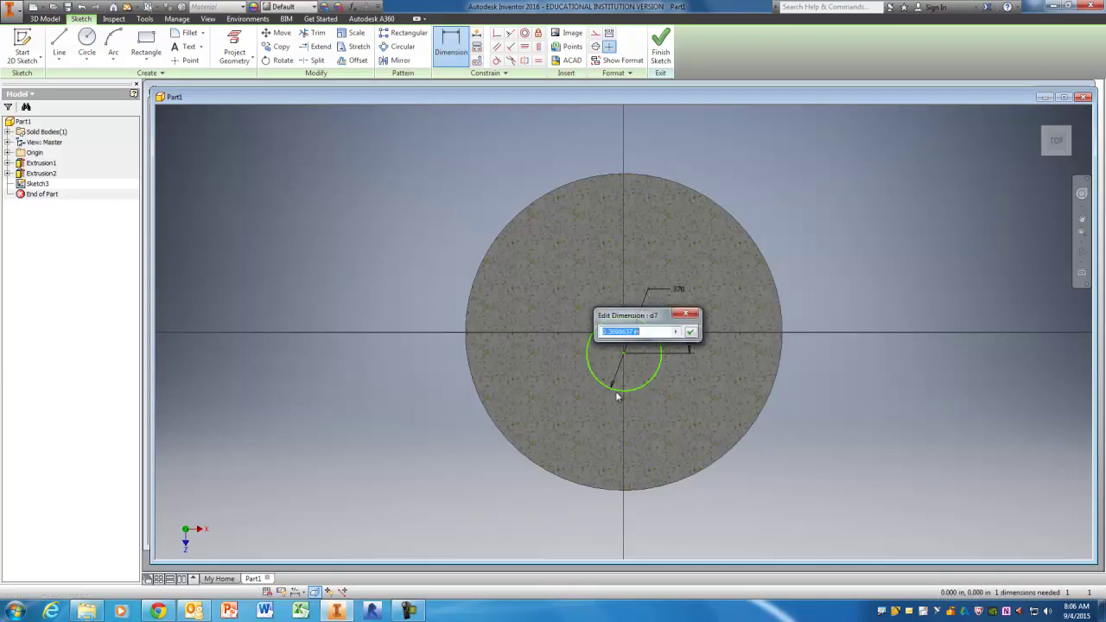
left_click(342, 613)
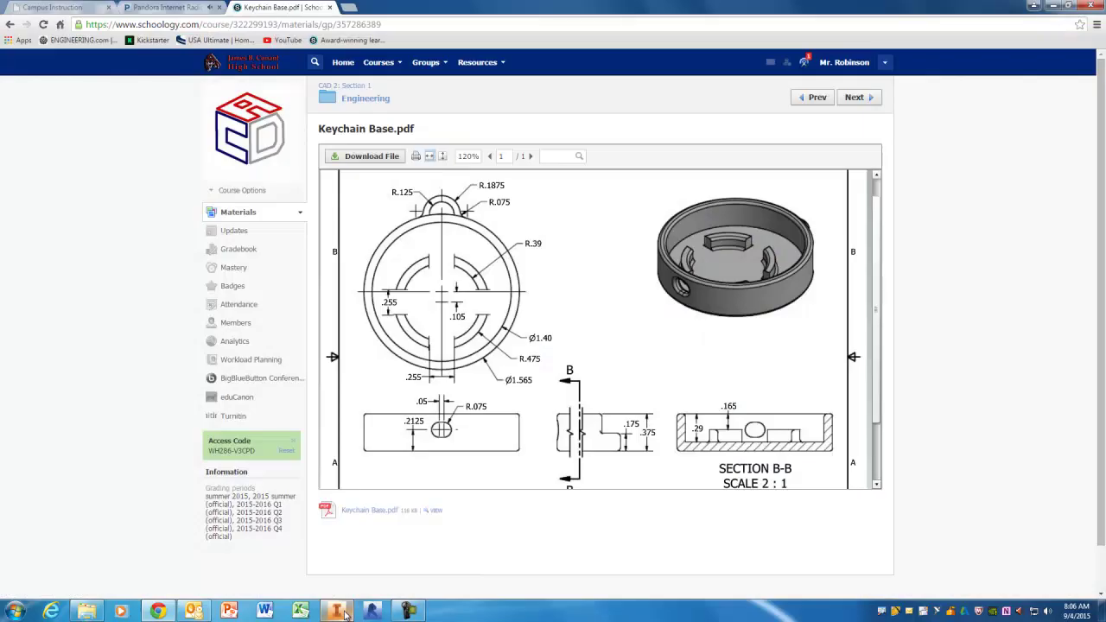
left_click(339, 612)
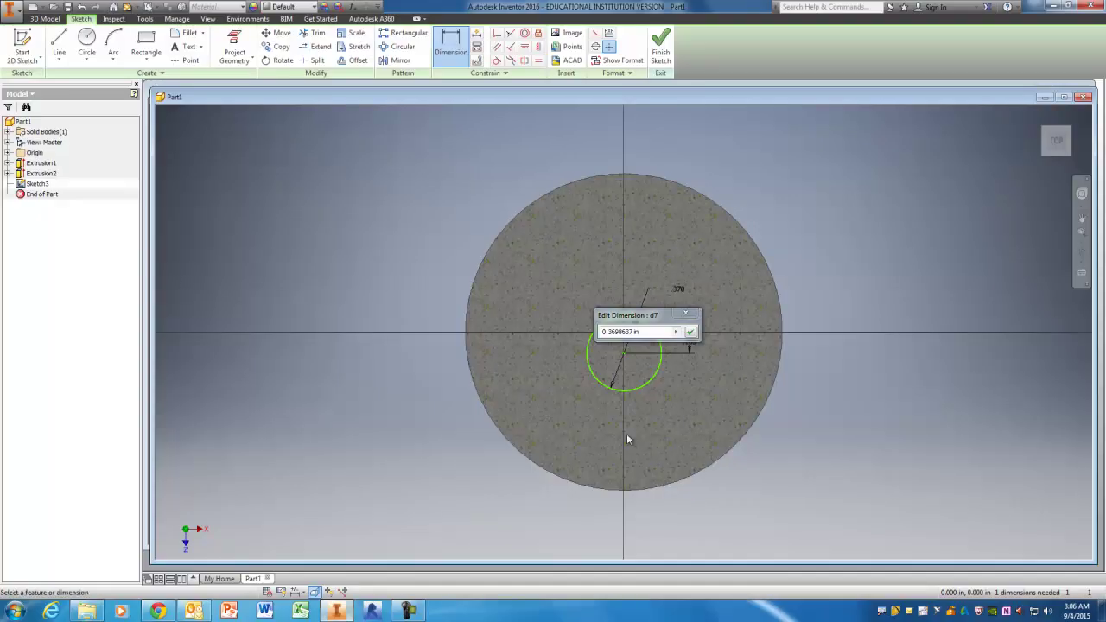
left_click(645, 332)
type(".39*2")
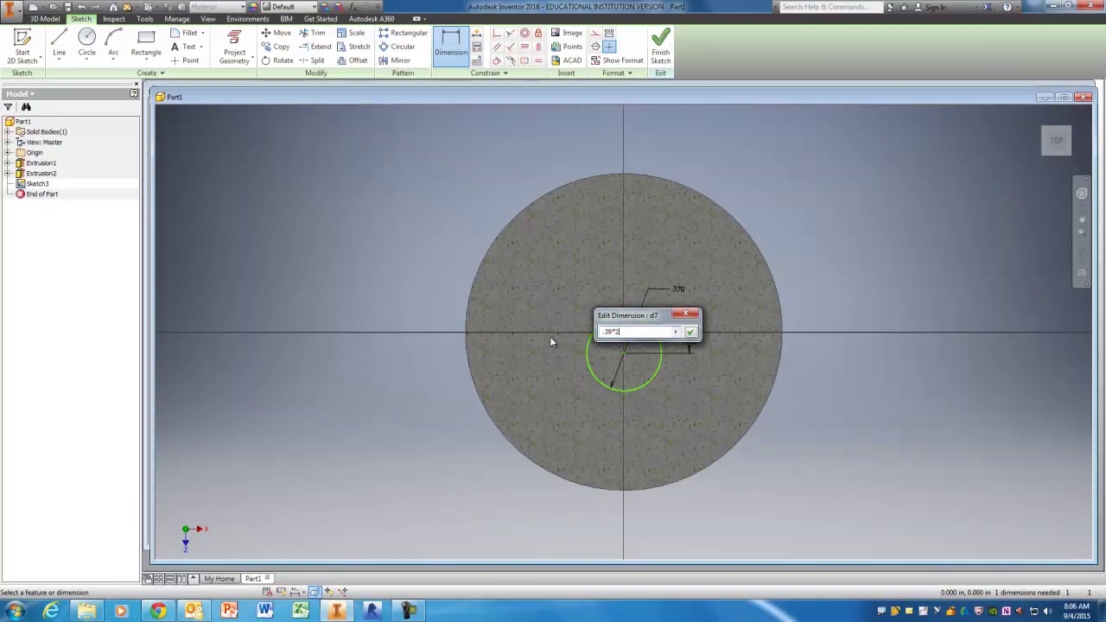
key("Return")
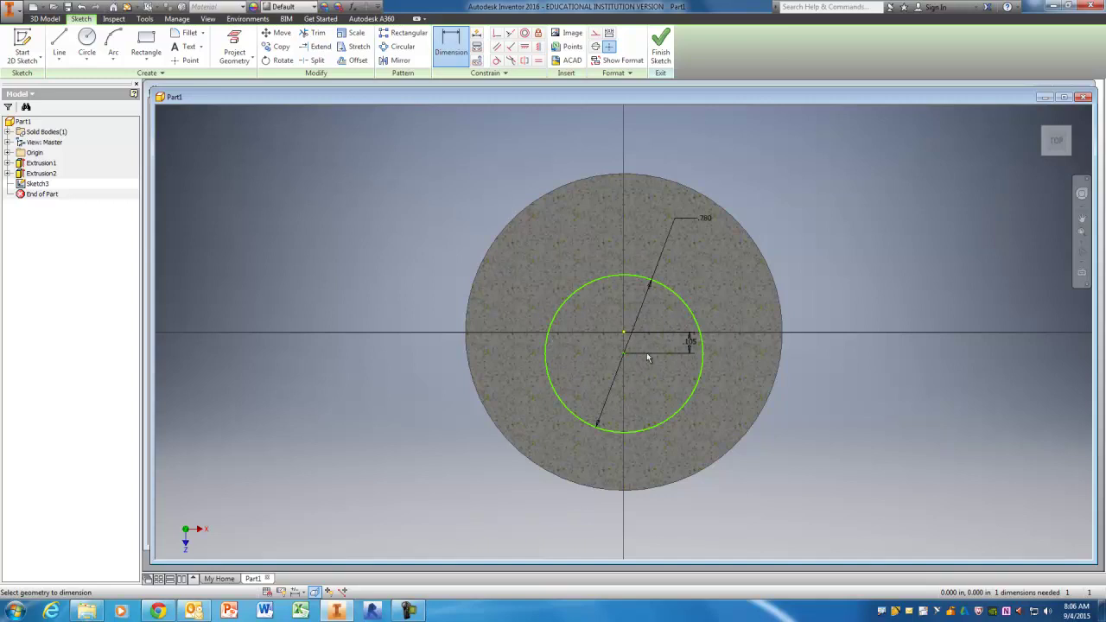
Step: Check the outer radius in the browser's drawing and sketch a concentric circle with a diameter of .475*2 in
left_click(337, 614)
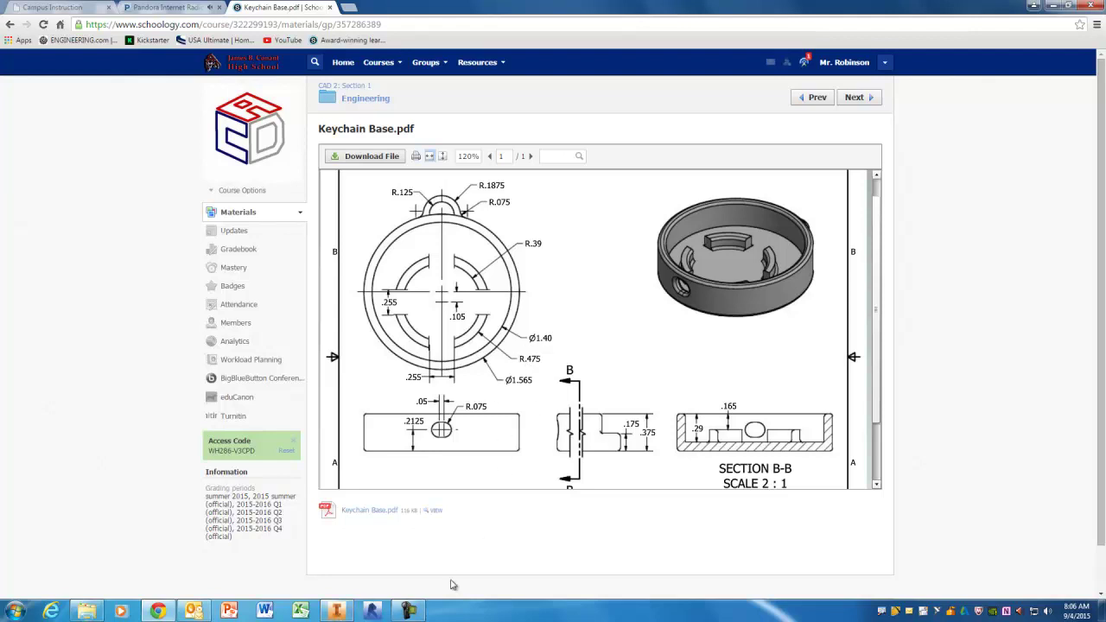
left_click(337, 612)
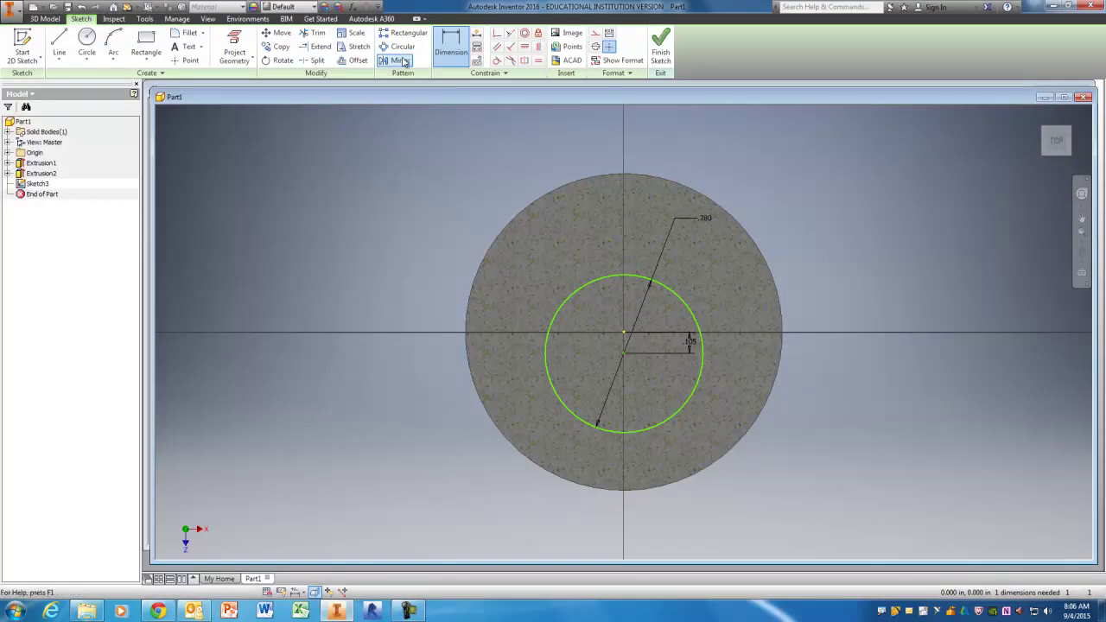
left_click(87, 39)
left_click(623, 354)
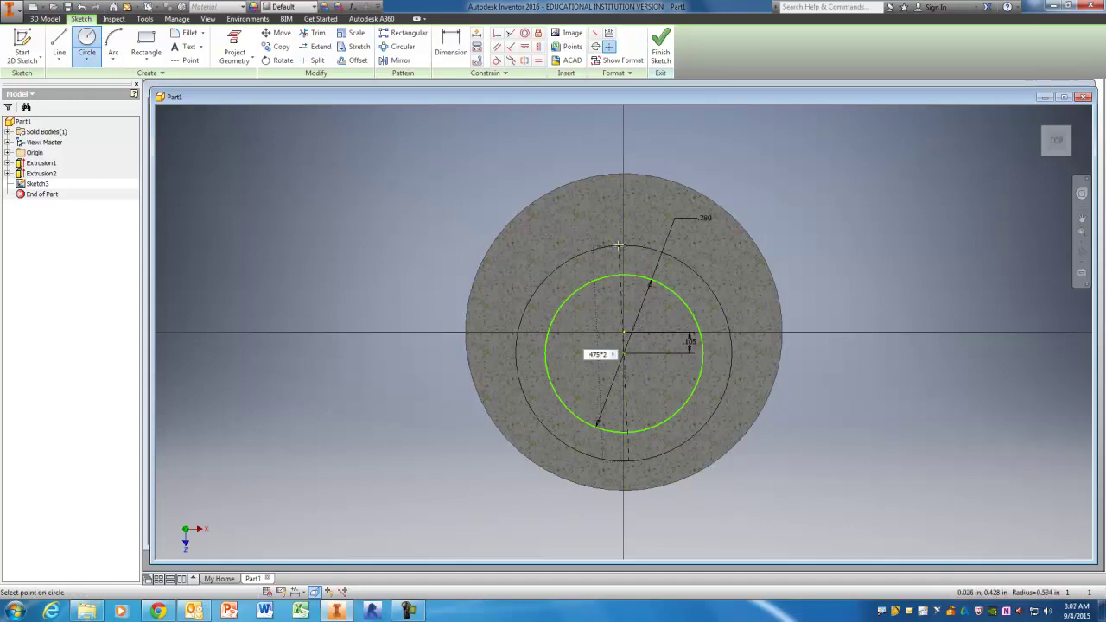
type(".475*2")
key("Return")
right_click(598, 217)
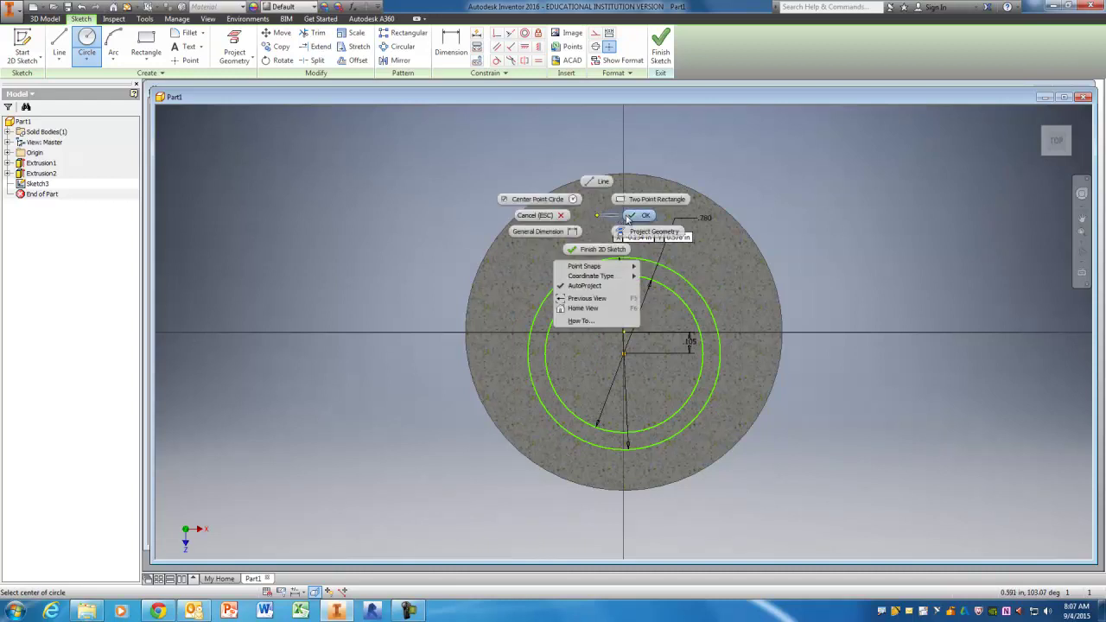
left_click(632, 216)
Step: Sketch a tall vertical rectangle and a long horizontal rectangle that cross over both concentric circles
left_click(149, 45)
left_click(603, 229)
left_click(650, 548)
left_click(824, 388)
left_click(457, 342)
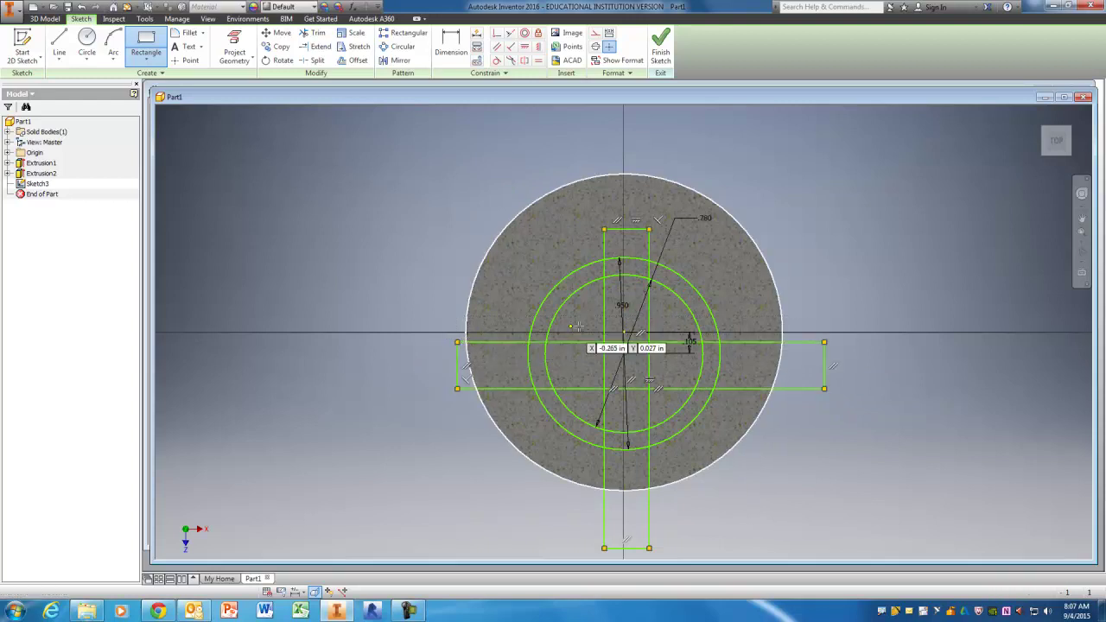
right_click(825, 250)
left_click(861, 258)
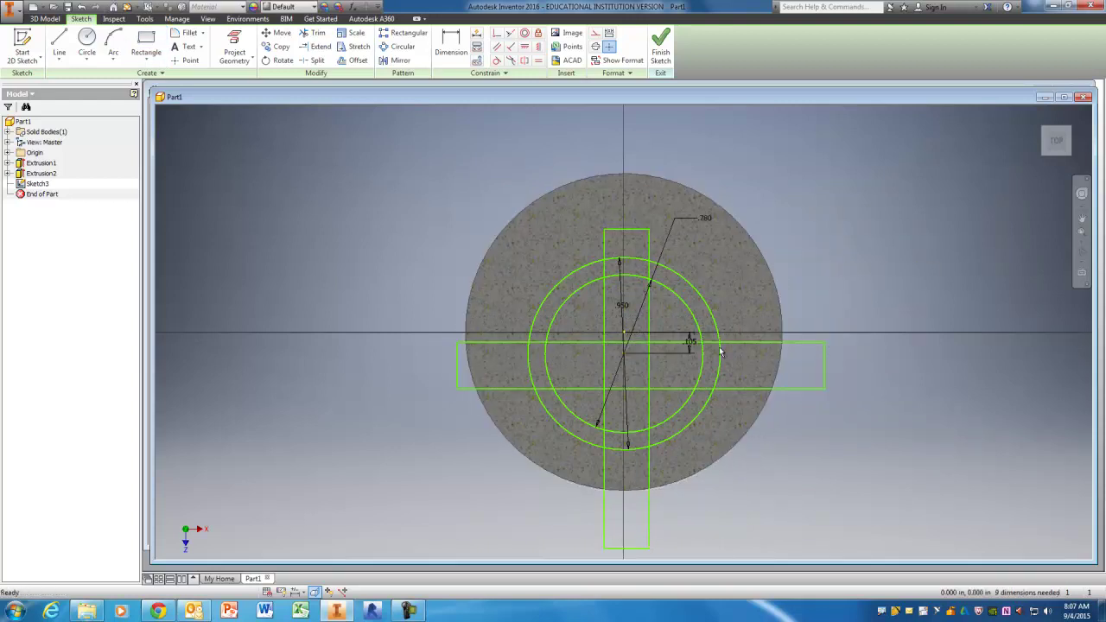
Step: Consult the slot widths in the browser's drawing and dimension the vertical rectangle's width as 0.255 in
left_click(335, 613)
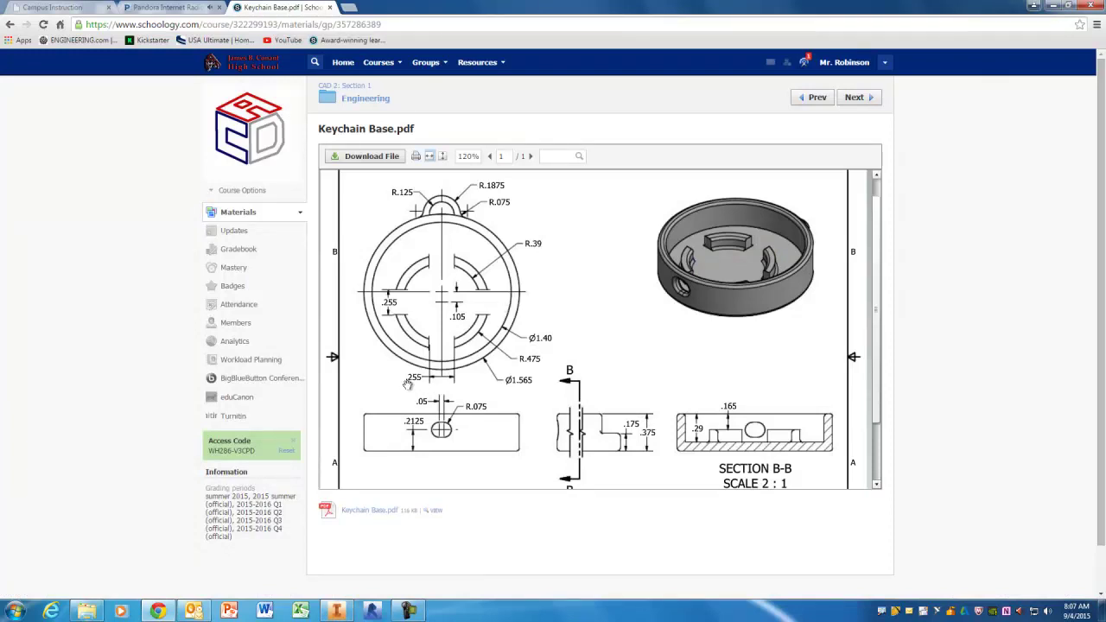
left_click(338, 610)
left_click(450, 45)
left_click(650, 249)
left_click(631, 143)
type(".255")
key("Return")
Step: Dimension the horizontal rectangle's height as 0.255 in
left_click(808, 343)
left_click(804, 389)
left_click(811, 368)
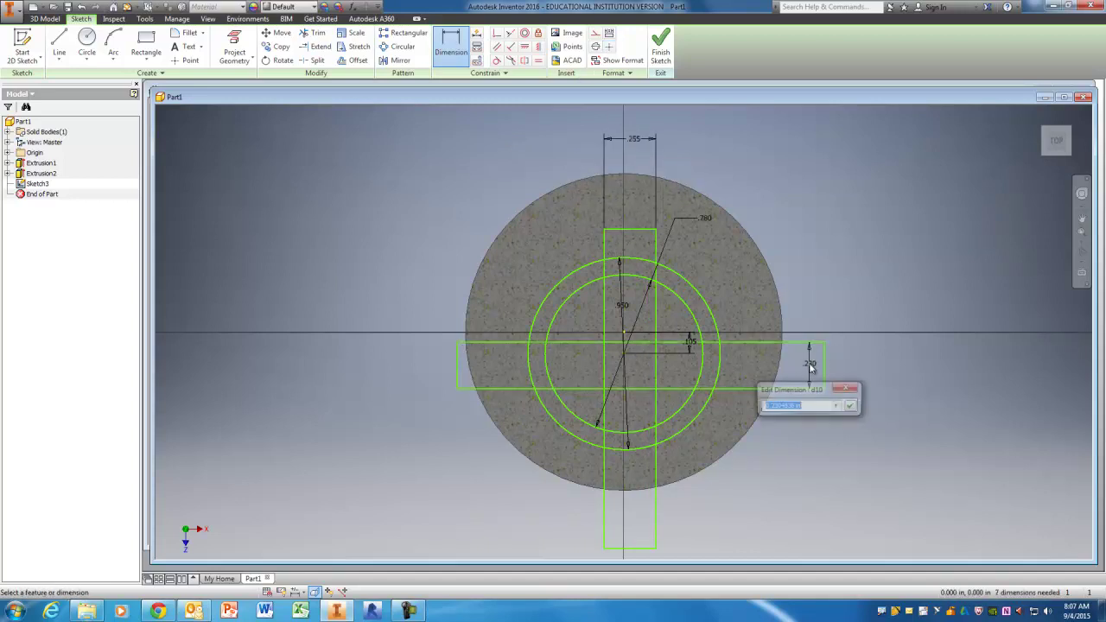
type(".255")
key("Return")
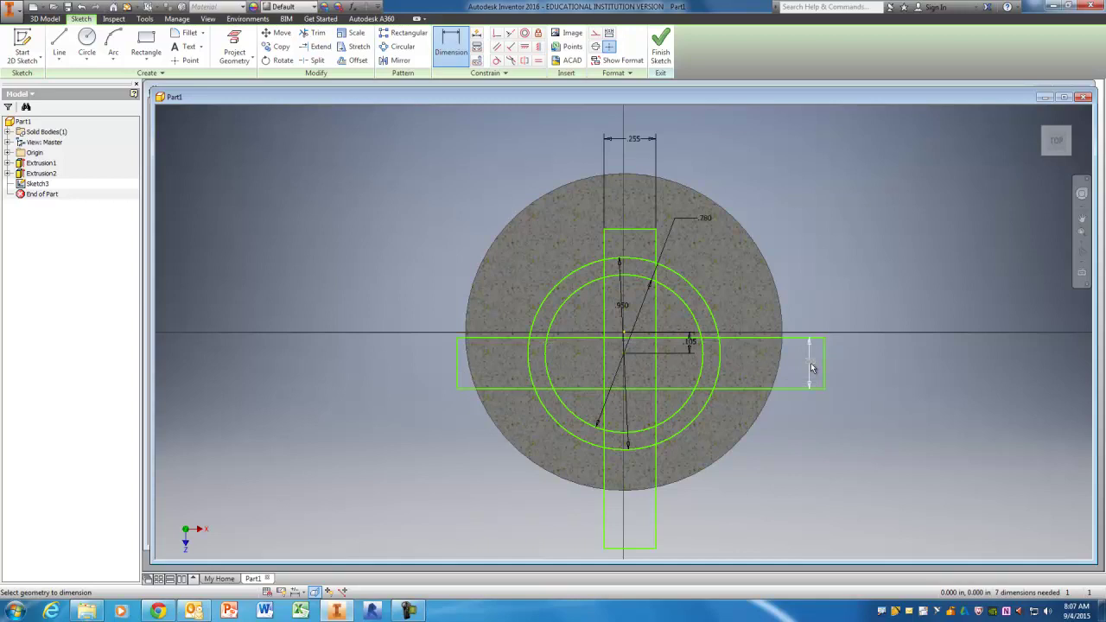
Step: Dimension the horizontal rectangle's upper edge at half its height, 0.128 in, from the circles' centre
left_click(642, 338)
left_click(624, 353)
left_click(644, 348)
key("BackSpace")
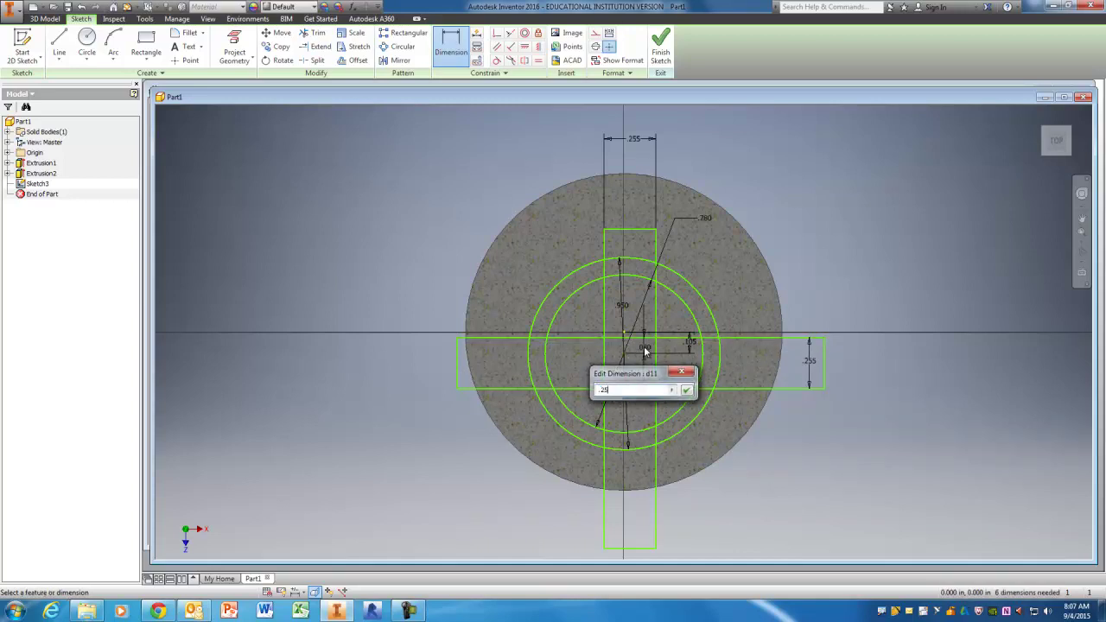
key("Return")
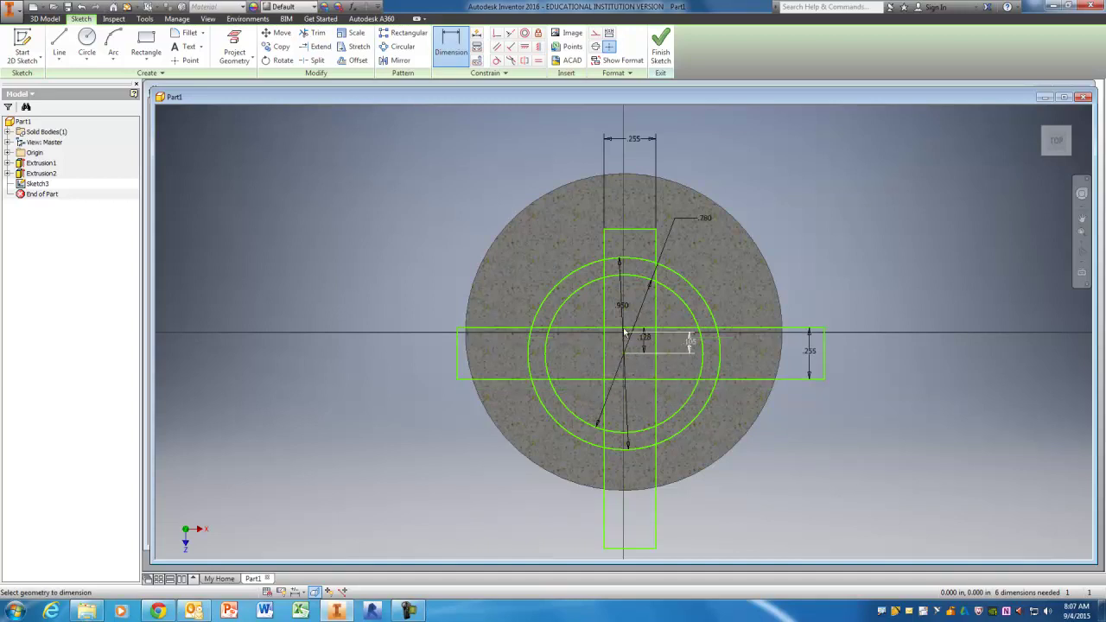
Step: Dimension the vertical rectangle's left edge .255/2 in from the circles' centre
left_click(623, 350)
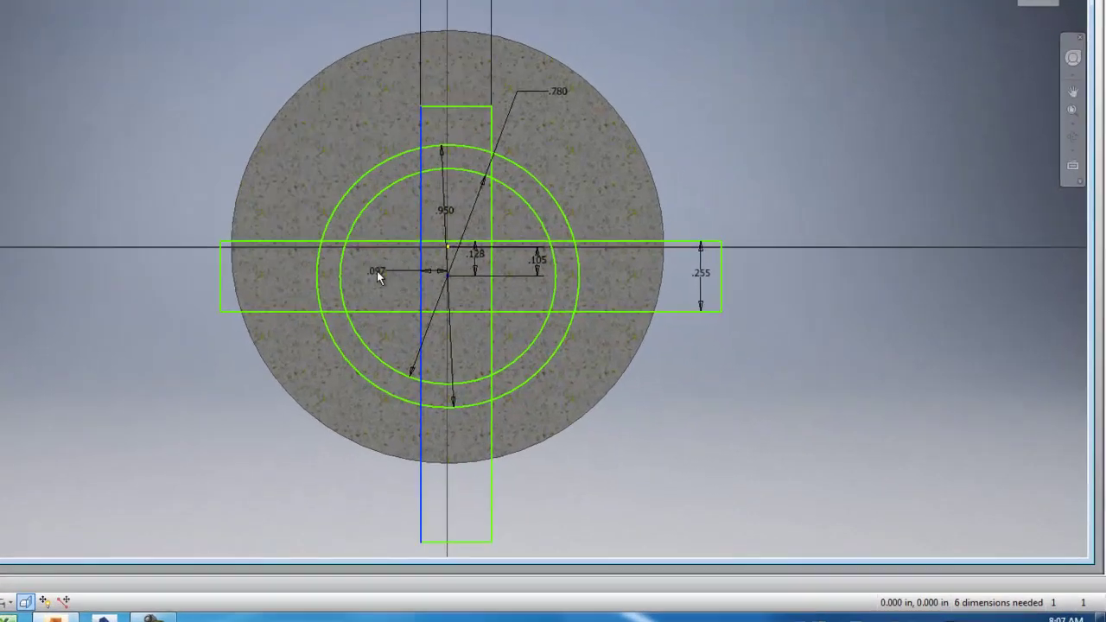
left_click(572, 349)
type(".255/2")
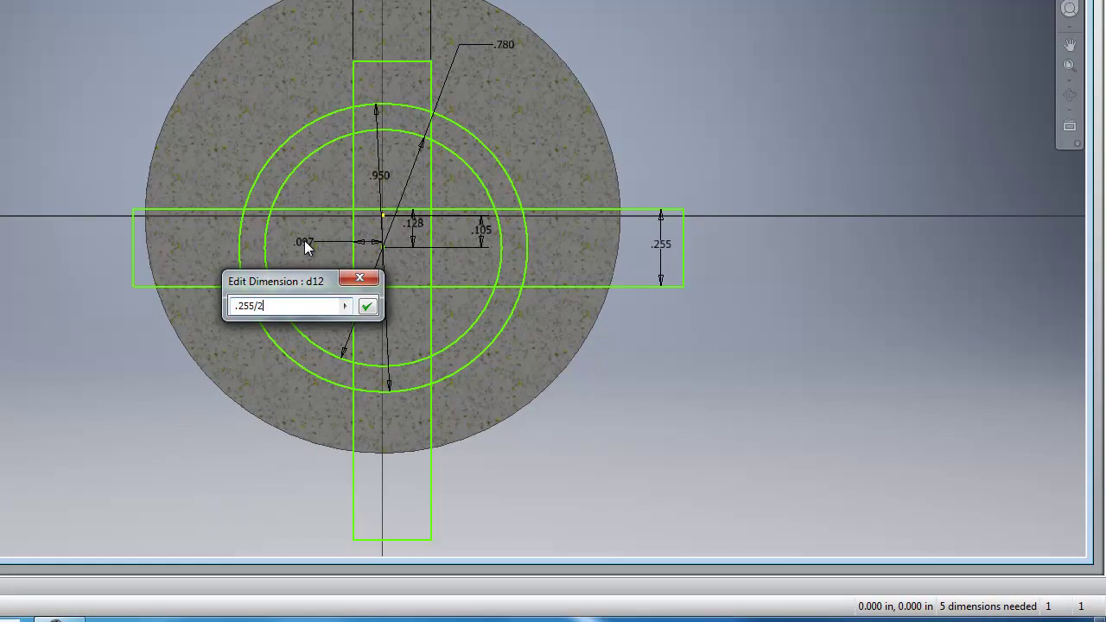
key("Return")
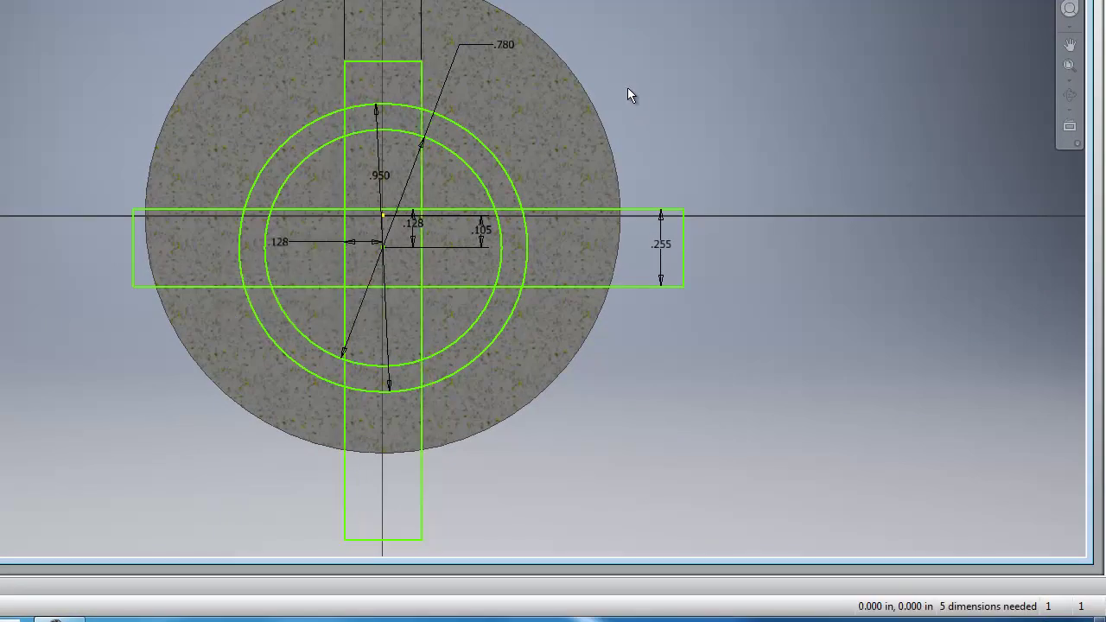
Step: Trim away the circle arcs inside the crossing rectangles and the rectangle lines at the centre and outside the larger circle
right_click(715, 59)
left_click(787, 59)
right_click(786, 65)
left_click(840, 64)
left_click_drag(377, 95, 396, 143)
left_click_drag(390, 217, 385, 401)
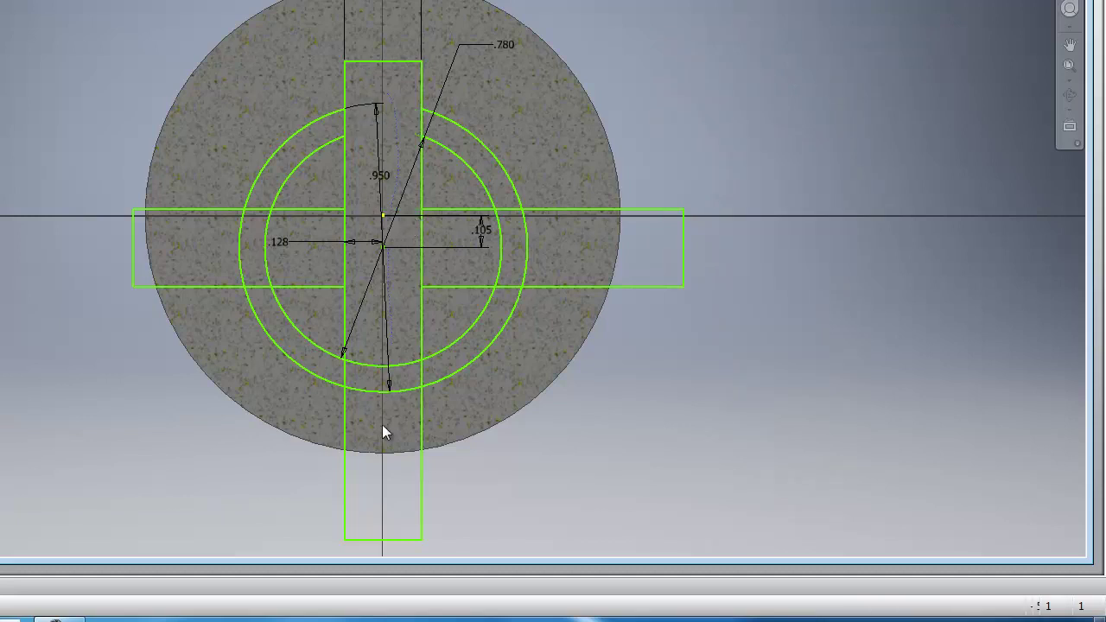
mouse_move(63, 245)
left_mouse_down()
mouse_move(334, 257)
mouse_move(739, 235)
left_mouse_up()
mouse_move(690, 315)
left_mouse_down()
mouse_move(599, 110)
mouse_move(443, 70)
mouse_move(294, 71)
mouse_move(205, 133)
mouse_move(195, 309)
left_mouse_up()
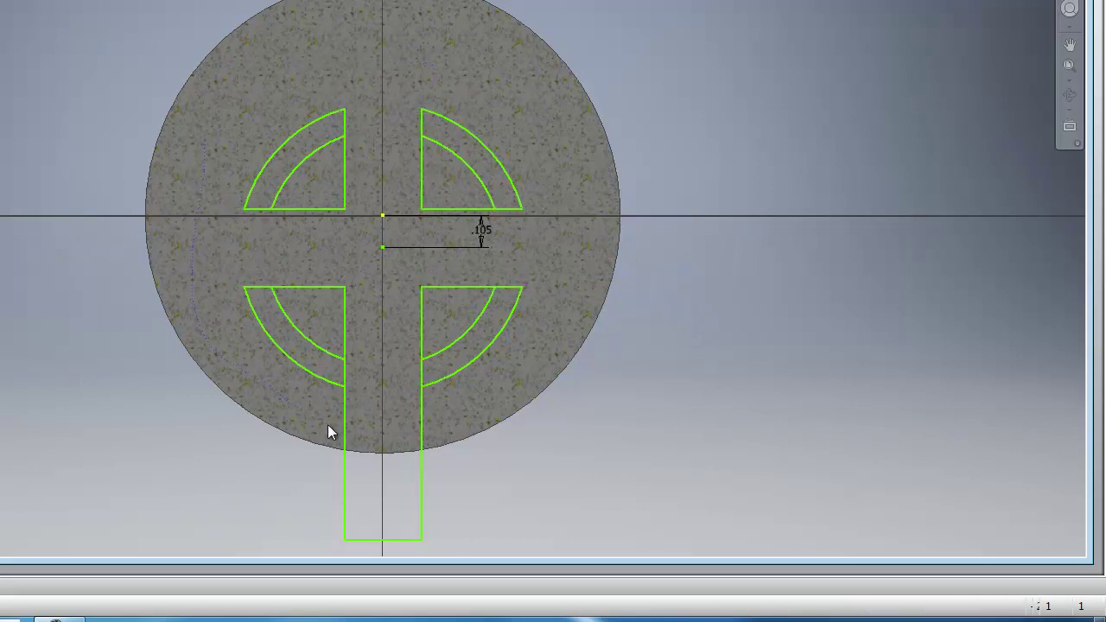
left_click_drag(497, 464, 427, 485)
left_click(385, 539)
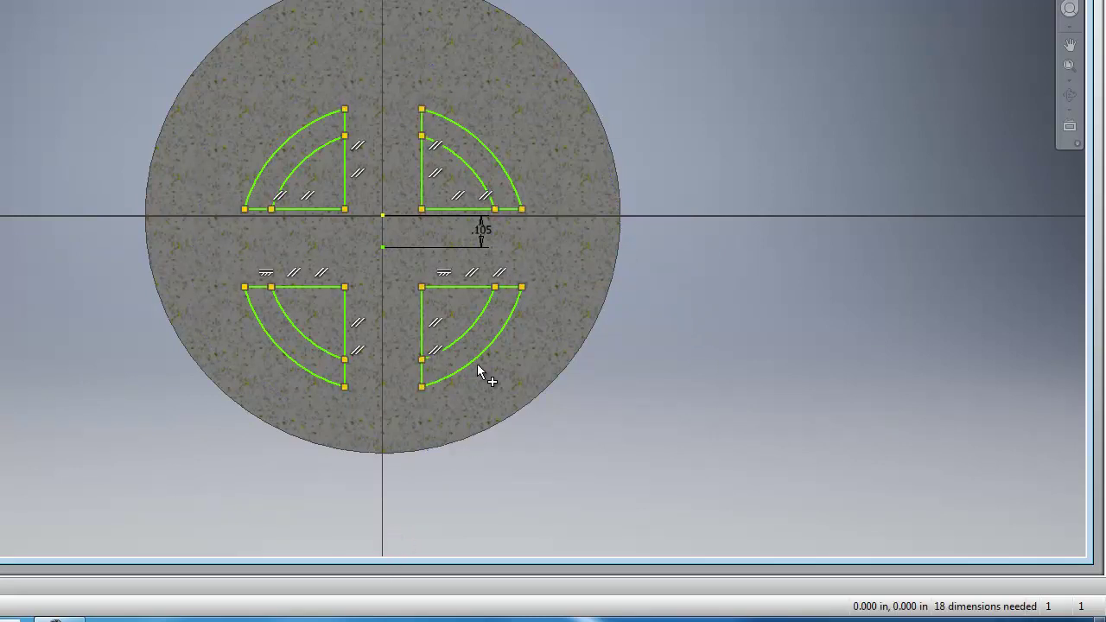
Step: Trim the remaining straight lines inside the smaller circle in each quadrant to leave four closed curved segments
left_click(436, 288)
left_click_drag(442, 301, 412, 307)
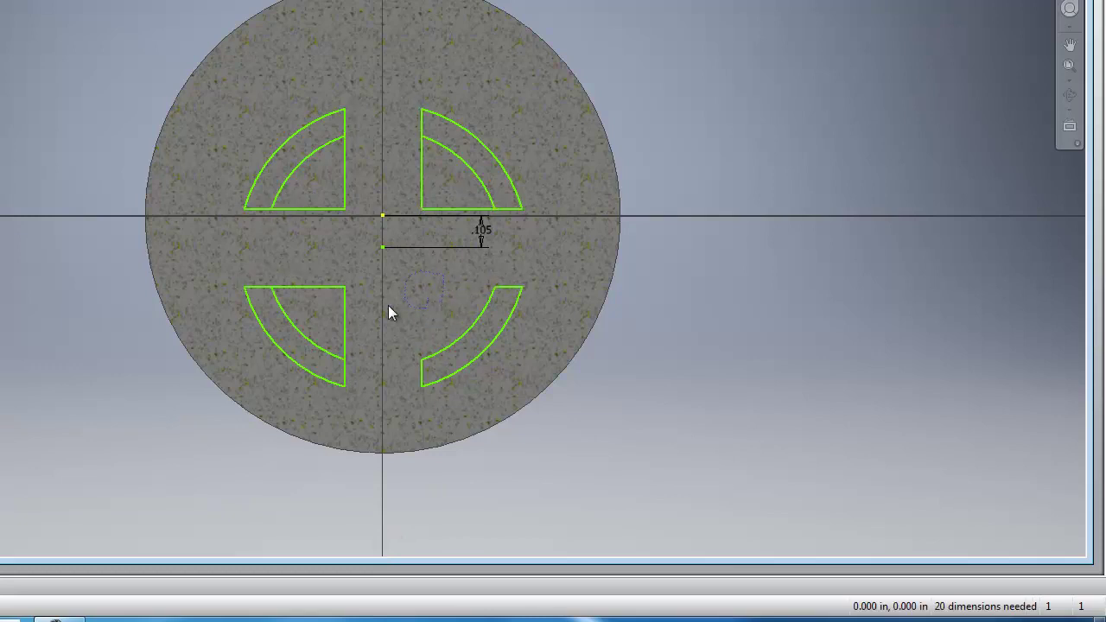
left_click_drag(445, 203, 451, 231)
right_click(602, 97)
left_click(671, 98)
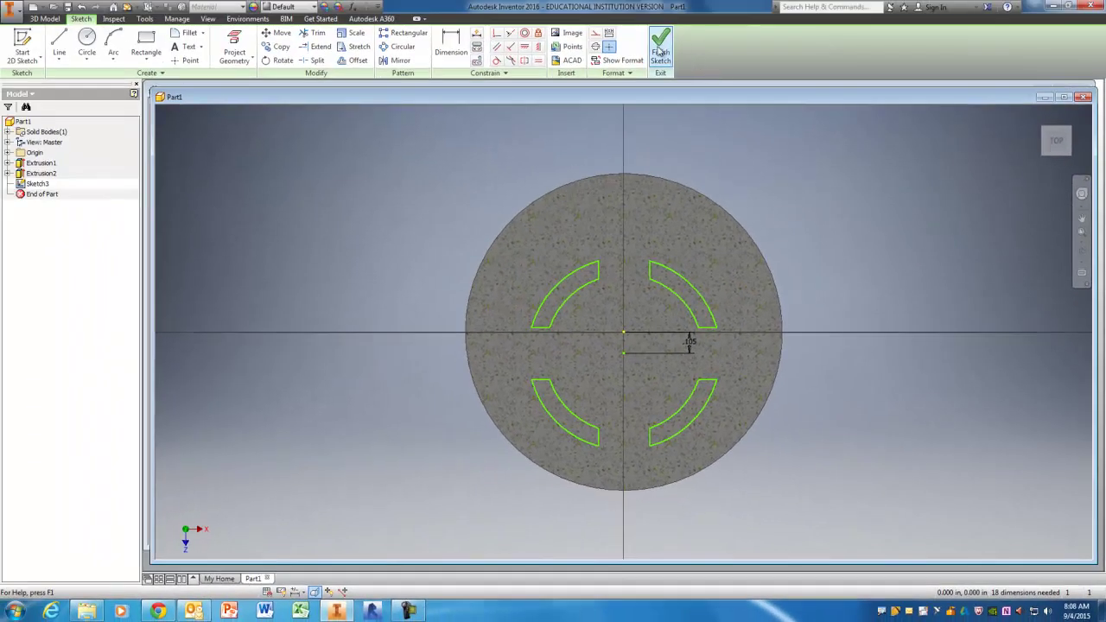
Step: Finish the sketch and extrude all four curved segments up from the cavity floor by .29-.165 in, checking the heights in the browser's drawing
left_click(661, 52)
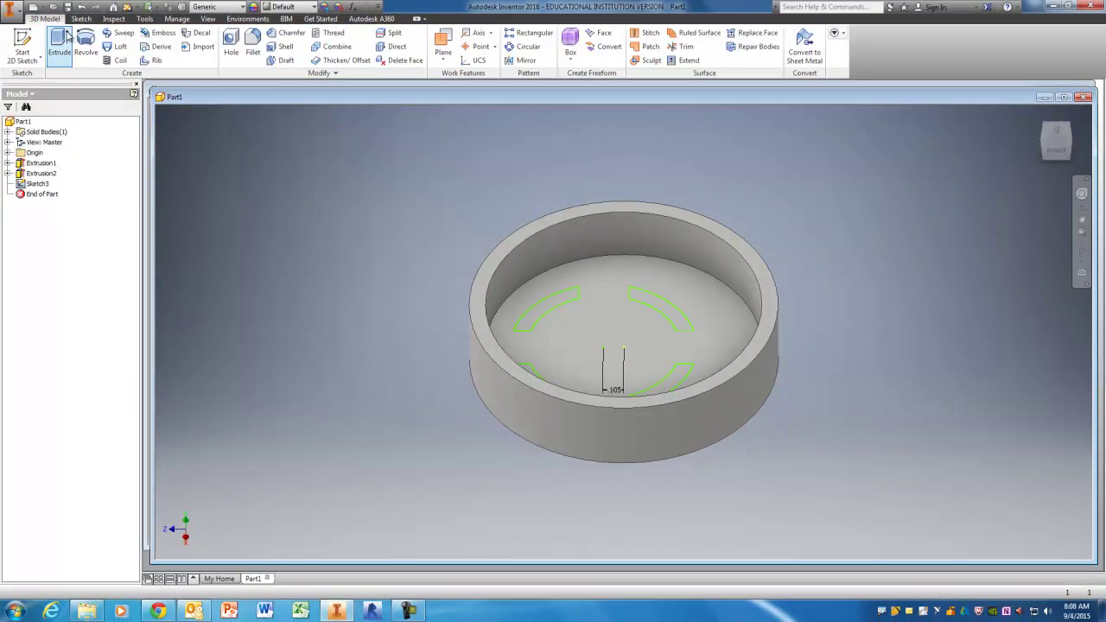
left_click(62, 39)
left_click(545, 311)
left_click(673, 317)
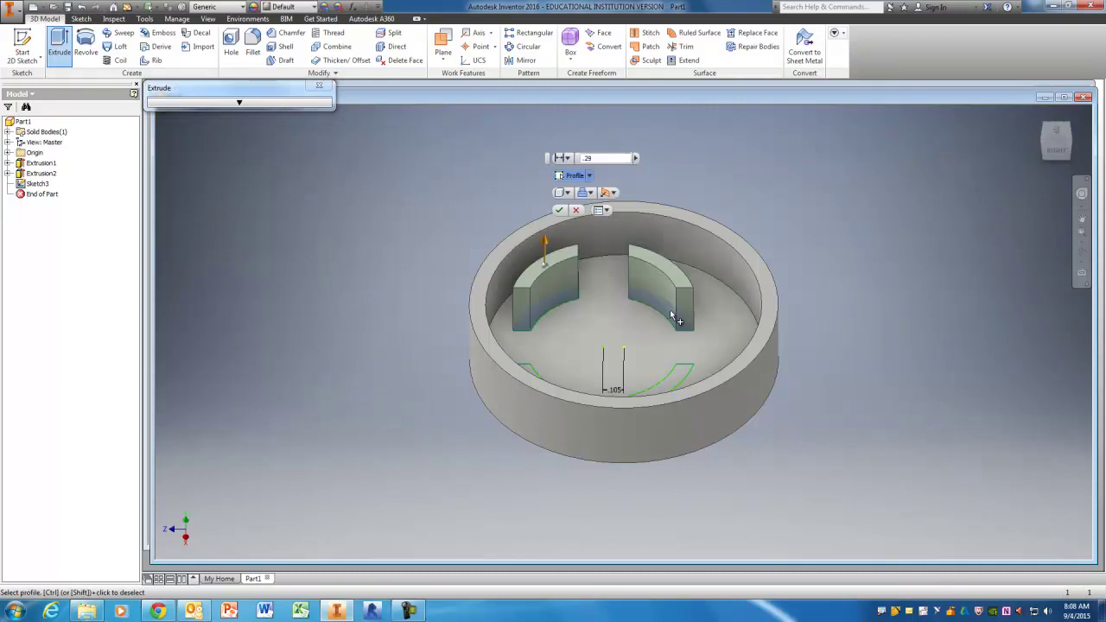
left_click(685, 382)
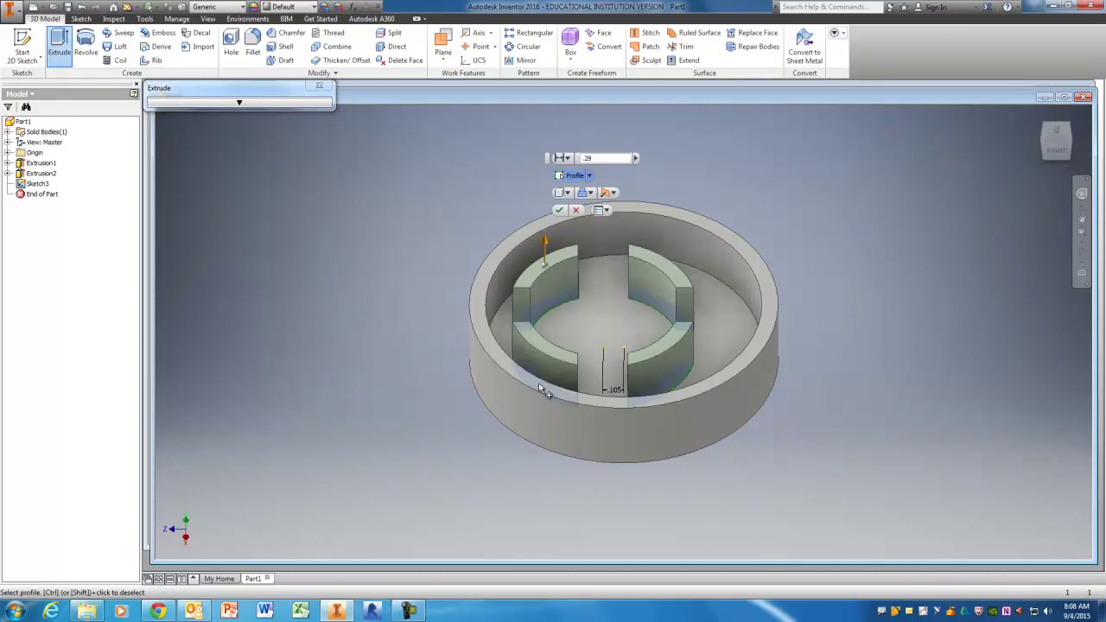
left_click(337, 611)
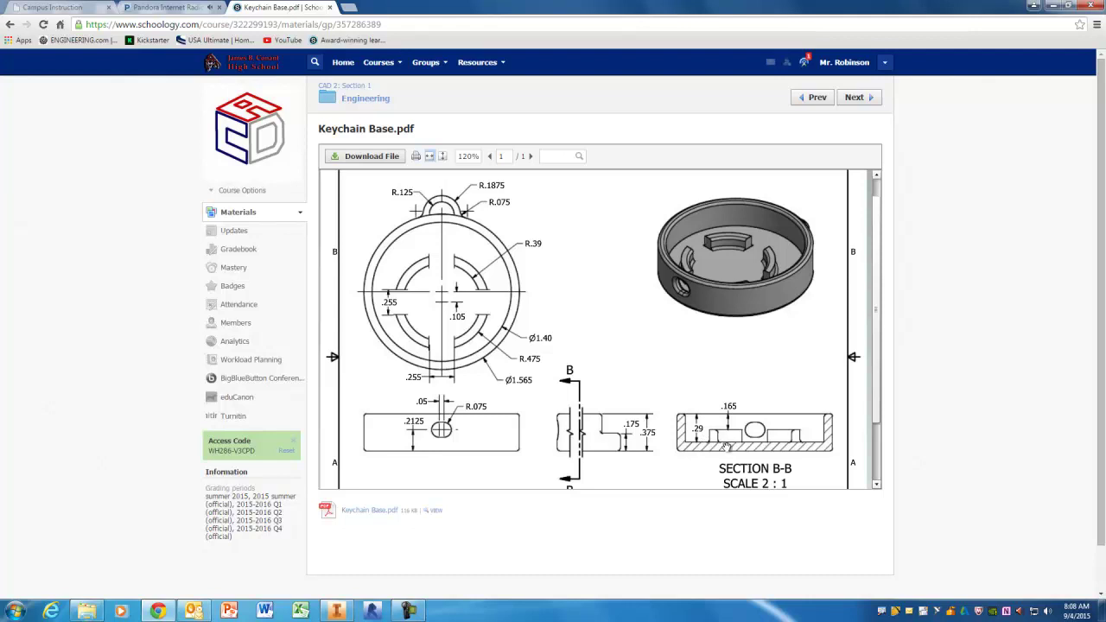
left_click(336, 610)
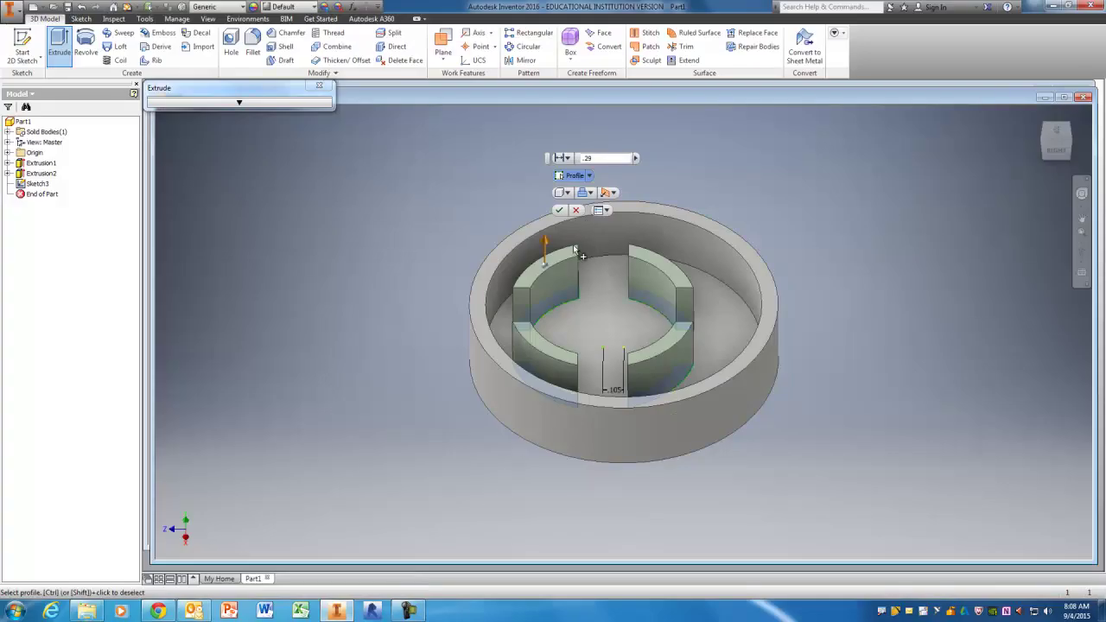
type(".165")
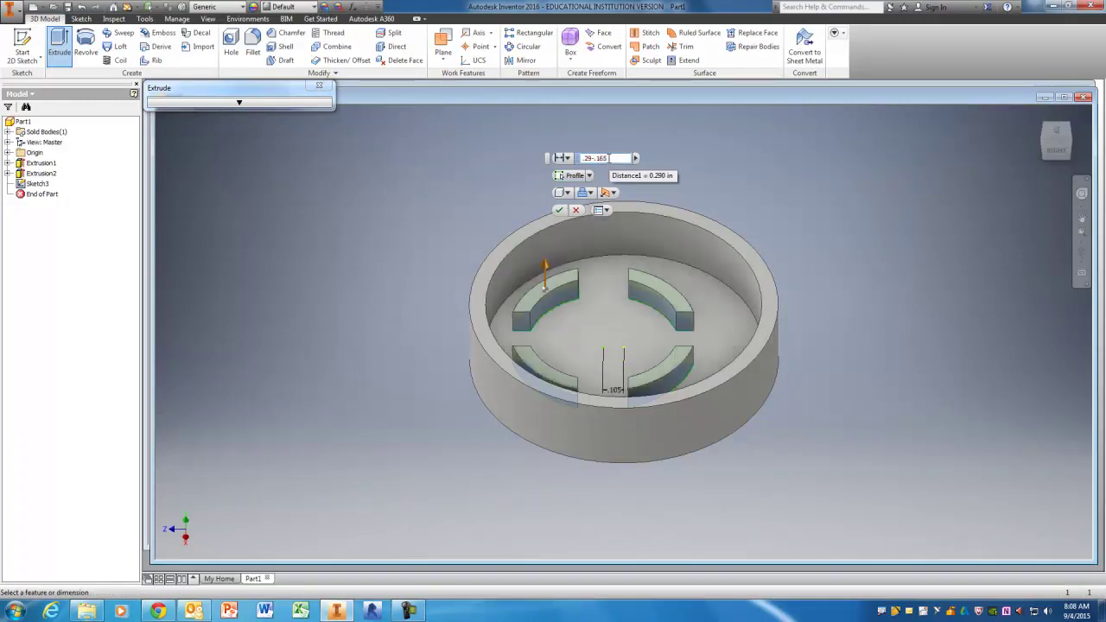
left_click(559, 210)
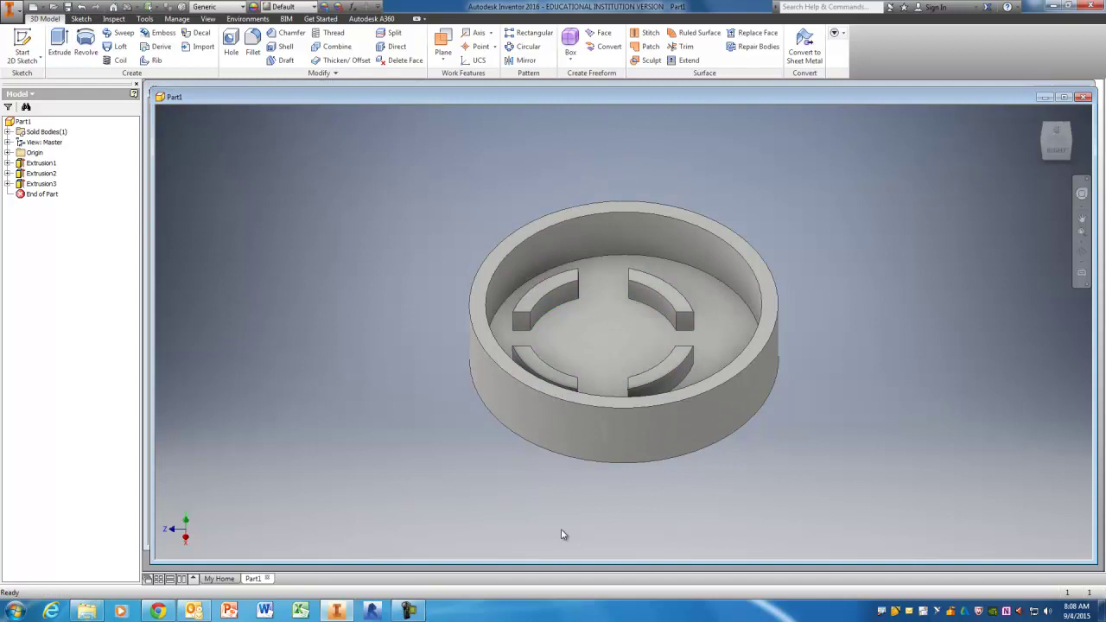
Step: Review the Keychain Base drawing in the browser for the remaining features and inspect the part's segments and outer wall from several angles
left_click(346, 614)
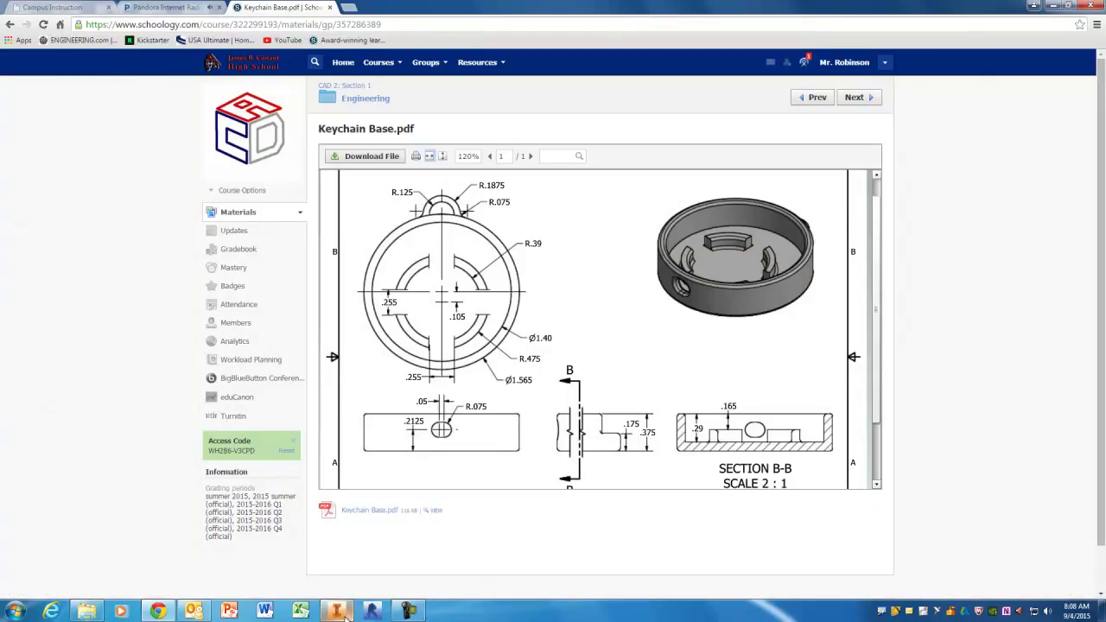
left_click(346, 613)
middle_click_drag(486, 470, 548, 529, "shift")
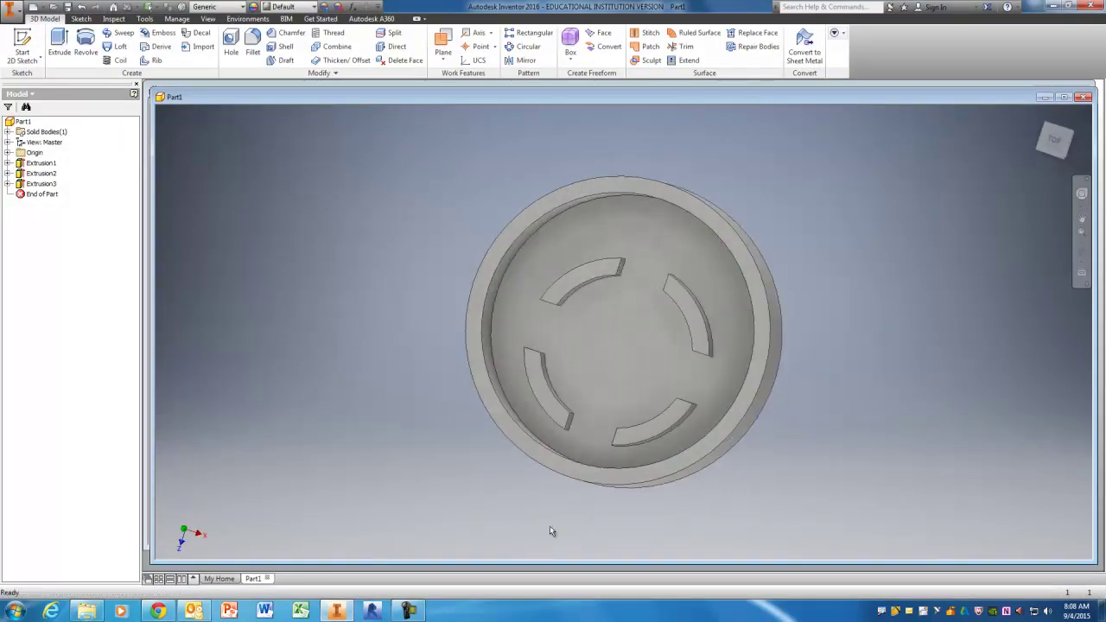
scroll(566, 458, "down", 3)
middle_click_drag(566, 459, 613, 404, "shift")
scroll(576, 442, "up", 3)
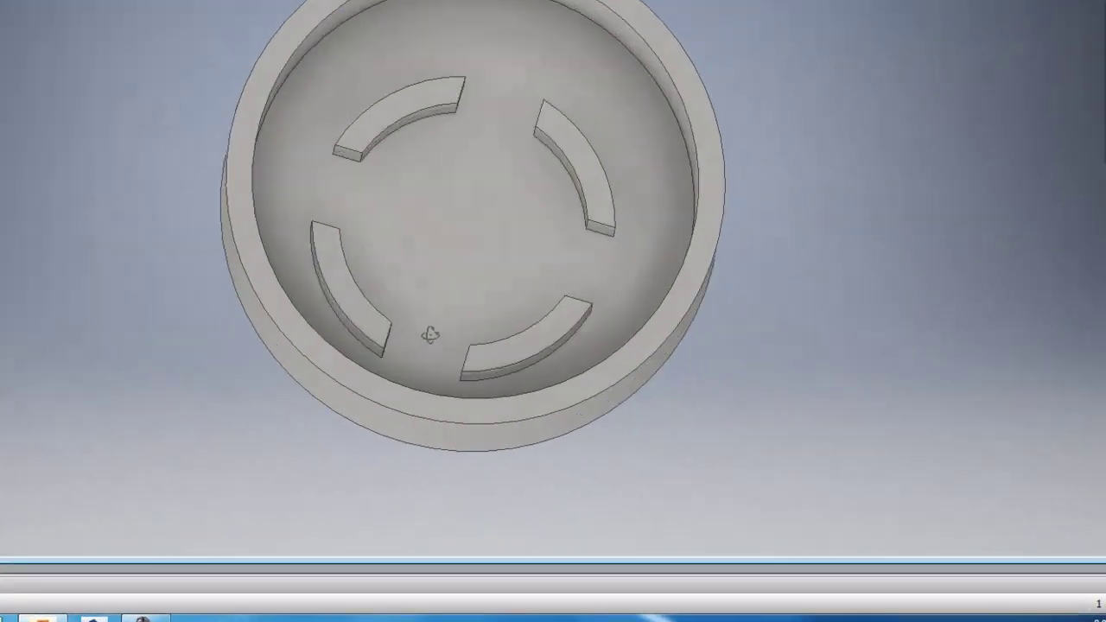
middle_click_drag(430, 336, 316, 363, "shift")
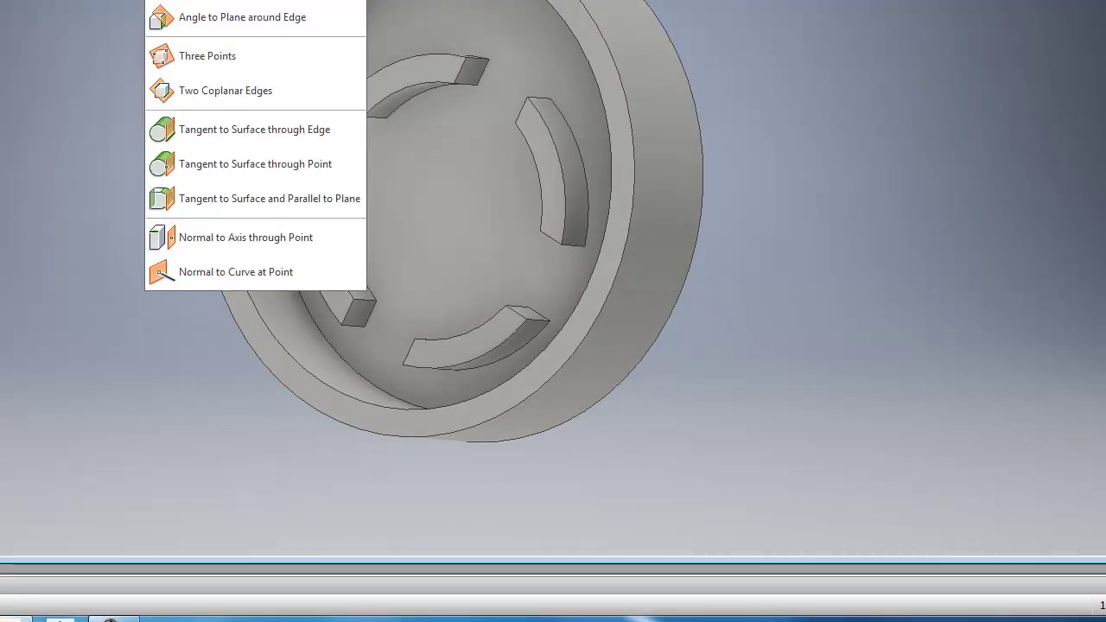
Step: Create a work plane tangent to the disc's outer wall and parallel to the front origin plane
left_click(220, 197)
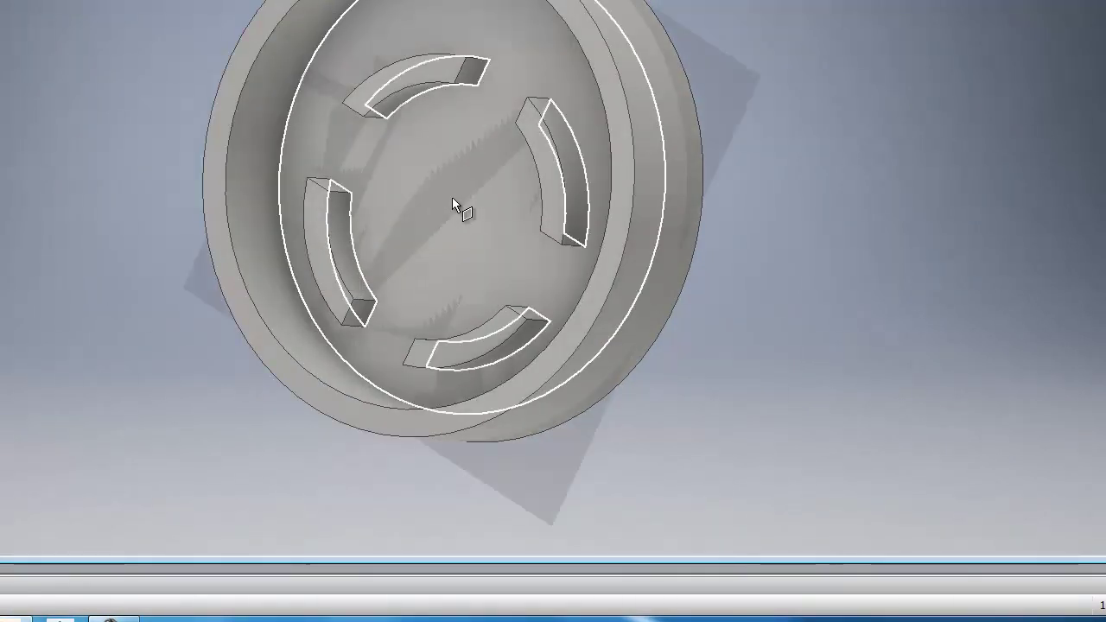
middle_click_drag(437, 229, 408, 331, "shift")
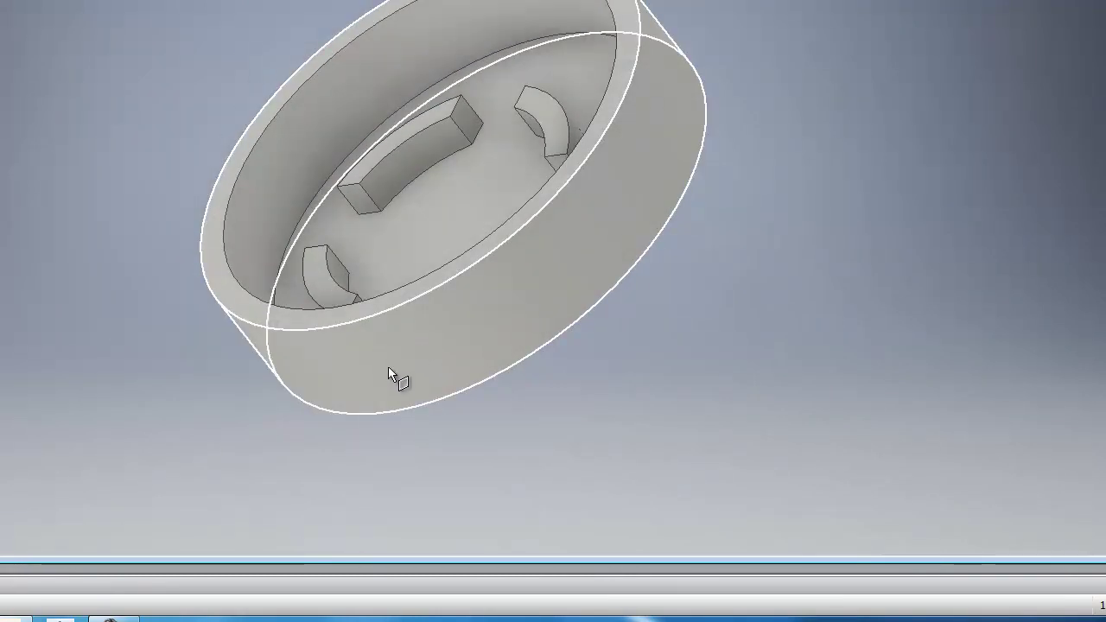
left_click(387, 363)
middle_click_drag(386, 206, 377, 254, "shift")
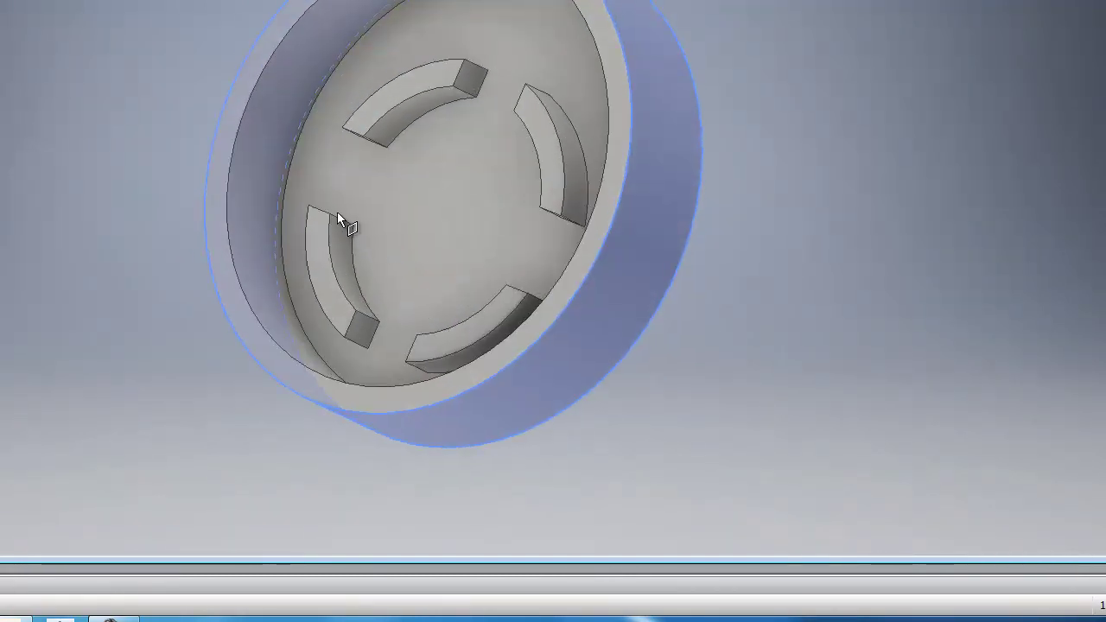
middle_click_drag(336, 213, 322, 212, "shift")
left_click(340, 184)
middle_click_drag(389, 345, 477, 257, "shift")
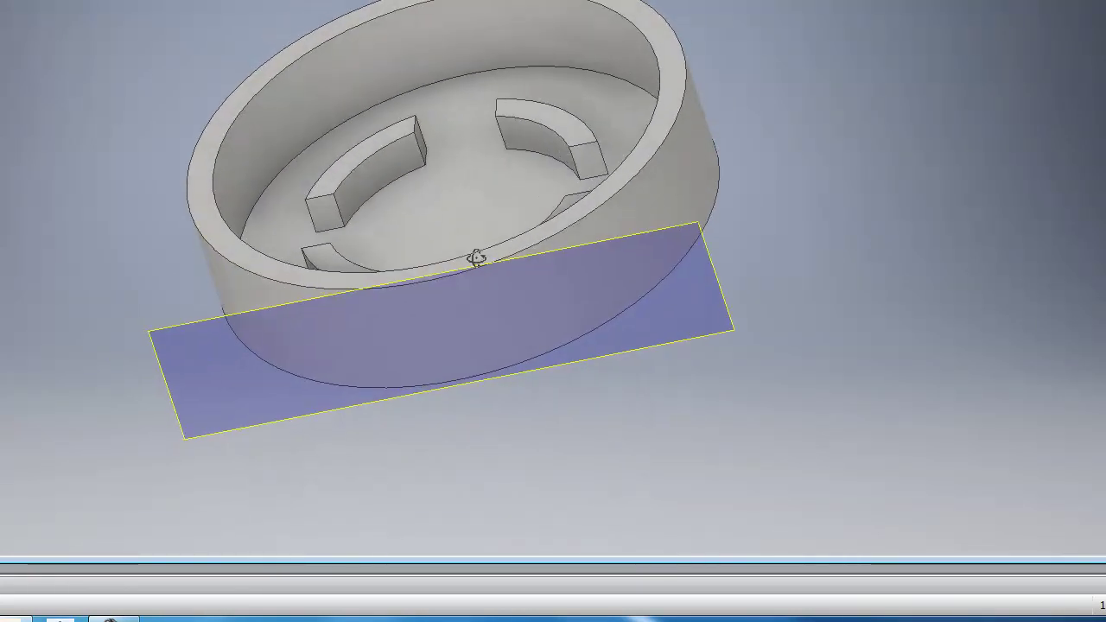
Step: Start a sketch on the tangent work plane and draw two large level circles with centres about .68 in apart
left_click(711, 261)
left_click(733, 247)
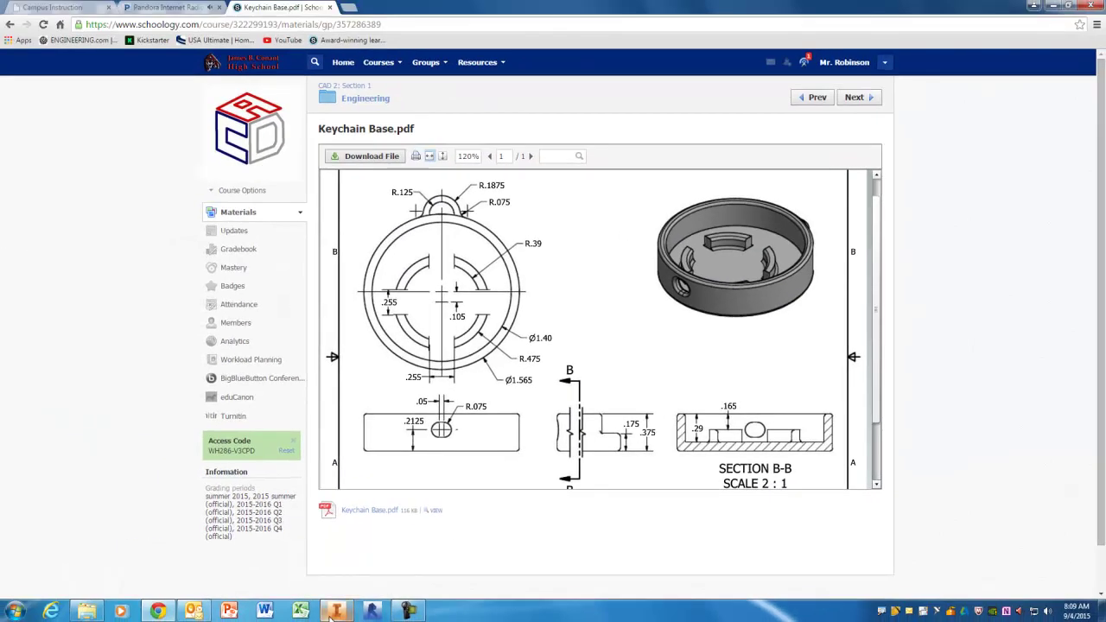
left_click(331, 614)
key("c")
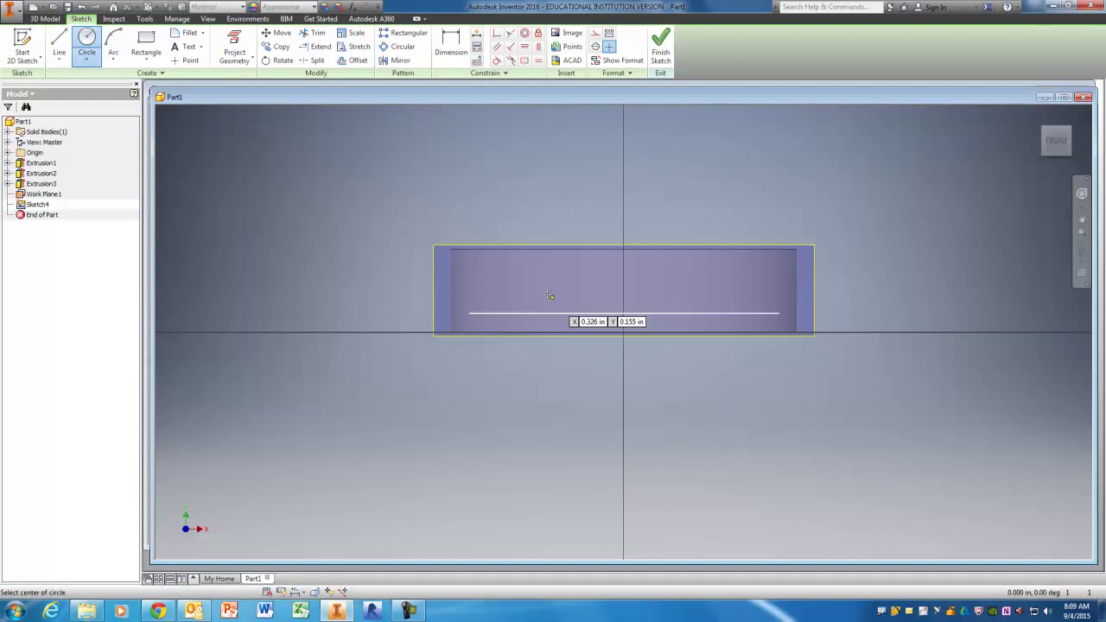
left_click(537, 279)
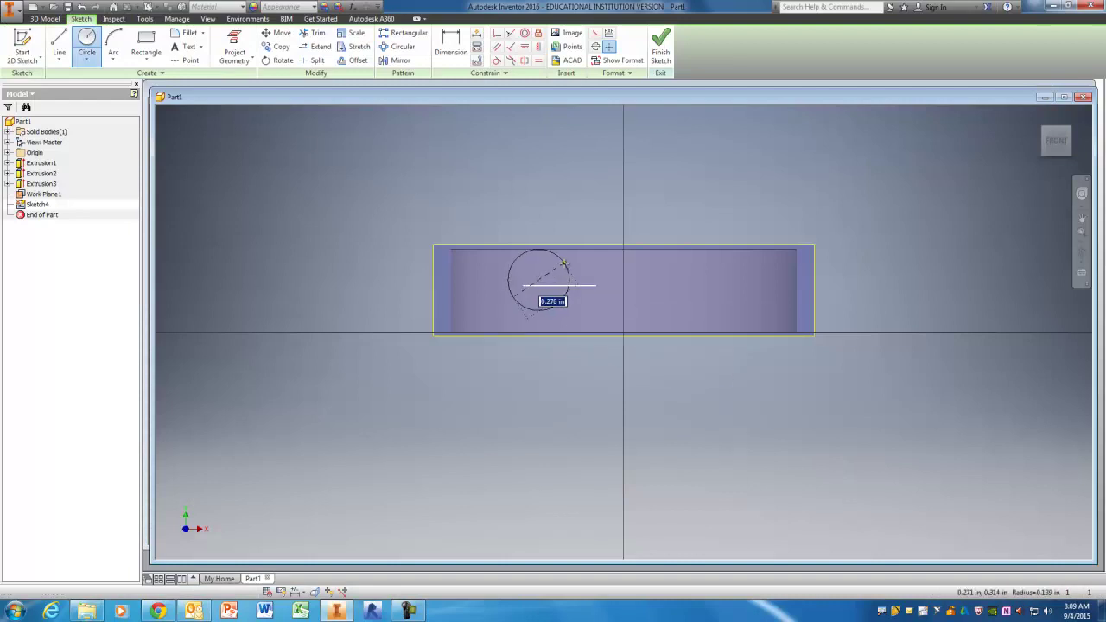
left_click(542, 213)
left_click(690, 279)
left_click(690, 217)
right_click(705, 208)
left_click(738, 202)
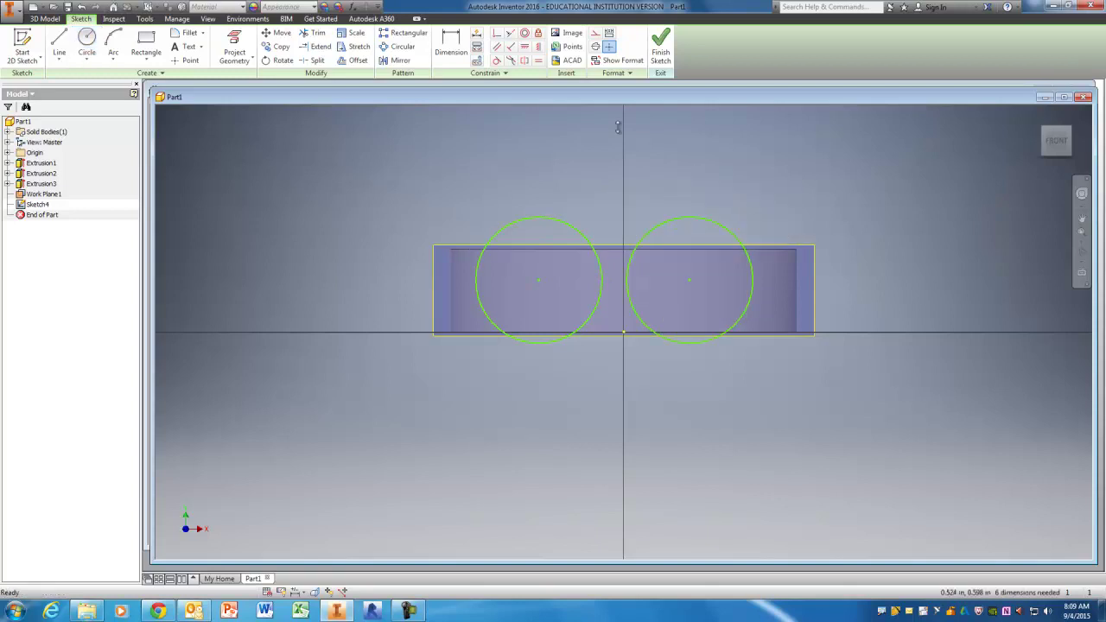
Step: Make the two circles equal in size and dimension their centres .05 in apart
left_click(538, 59)
left_click(566, 224)
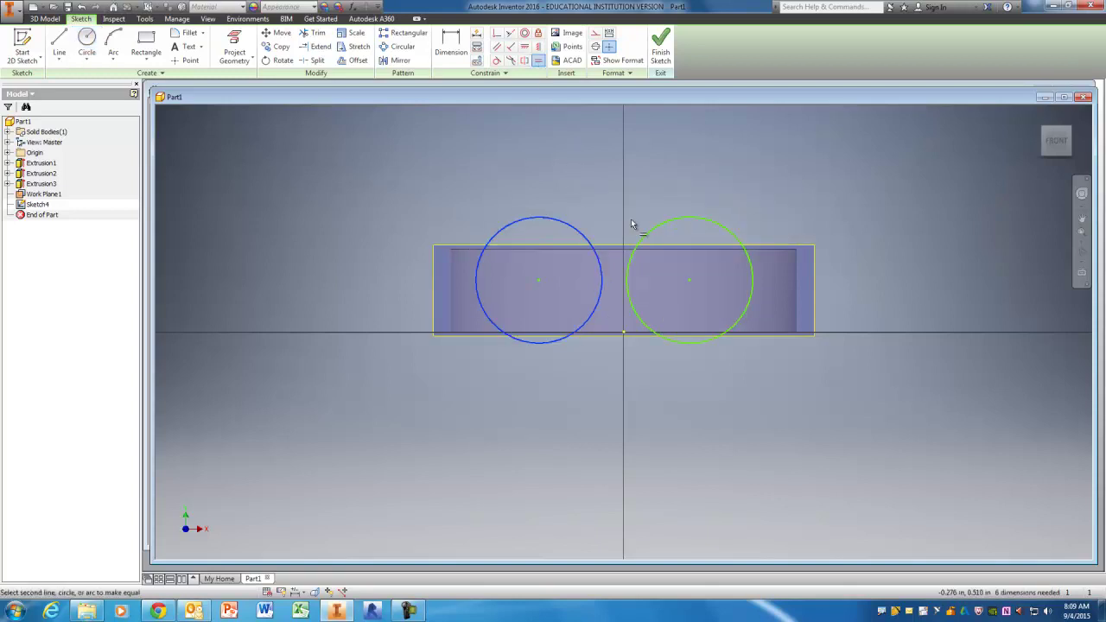
left_click(689, 217)
key("d")
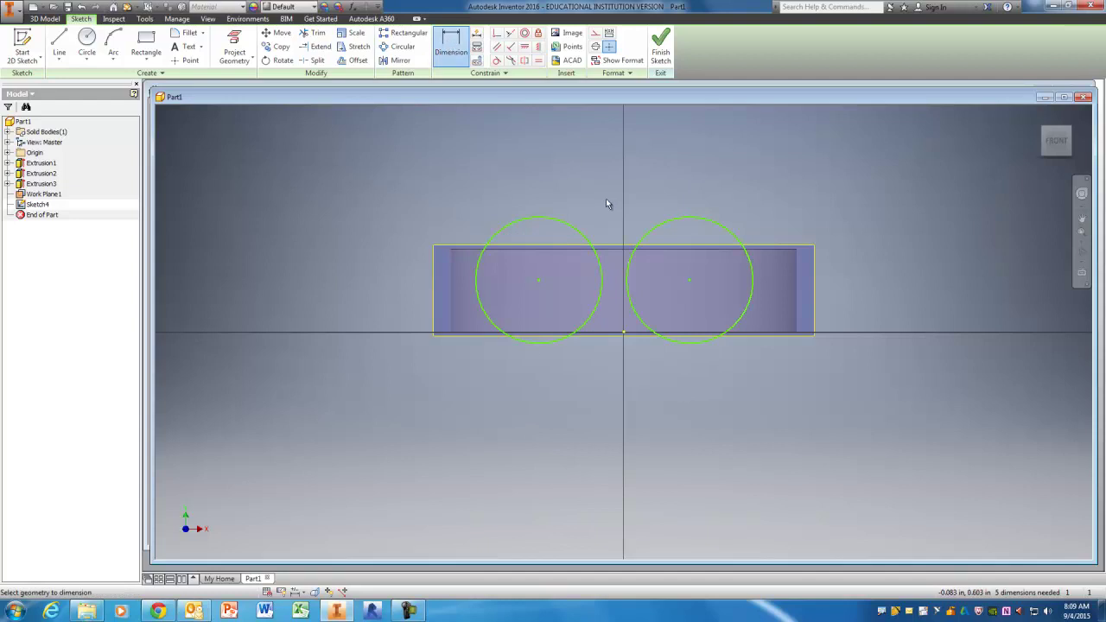
left_click(539, 280)
left_click(689, 280)
left_click(633, 185)
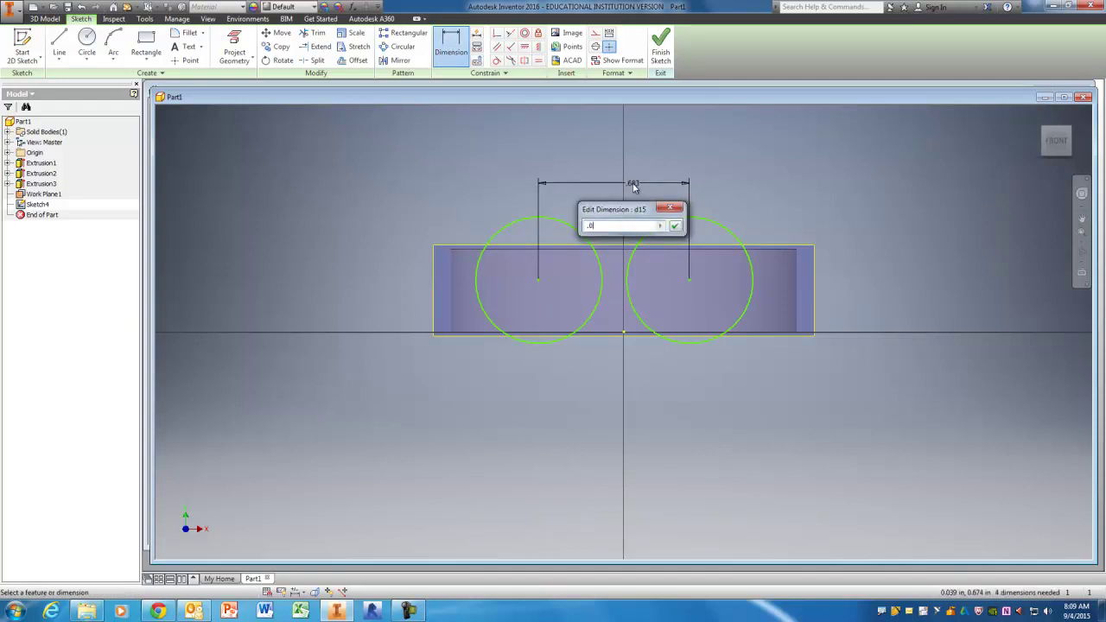
key("Return")
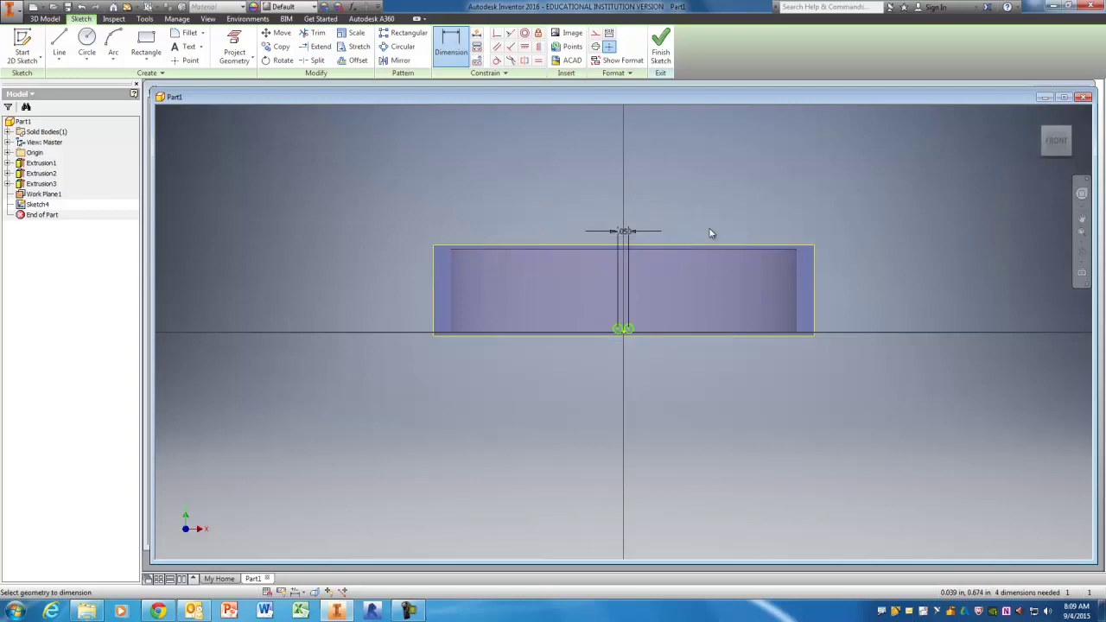
Step: Check the slot radius in the browser's drawing and dimension one circle's diameter as .075*2
scroll(637, 329, "up", 5)
left_click(626, 326)
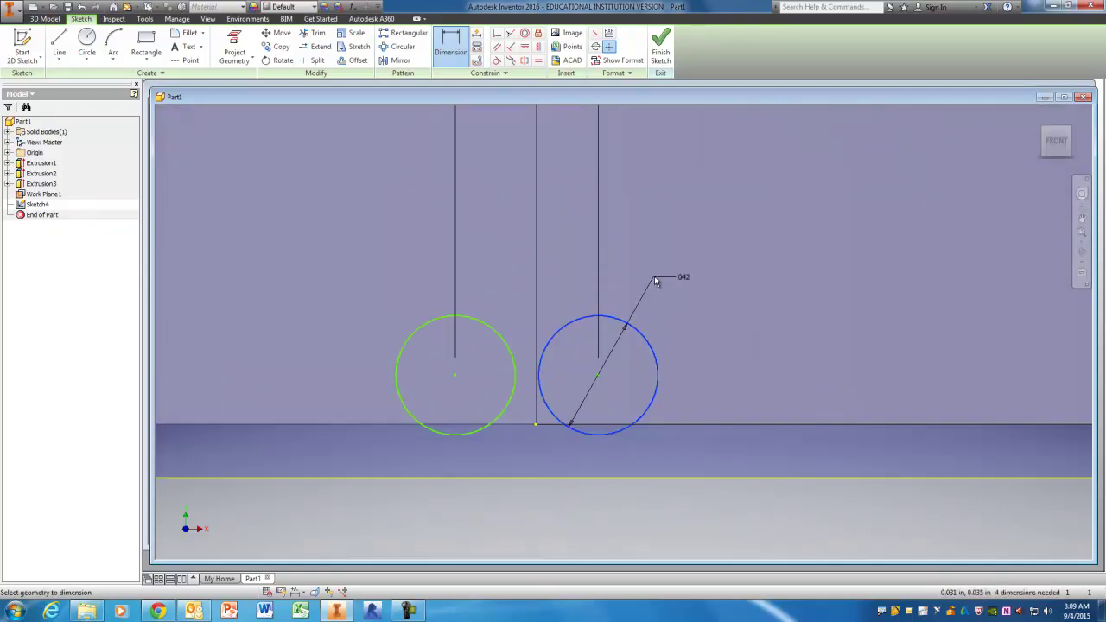
left_click(659, 265)
left_click(339, 612)
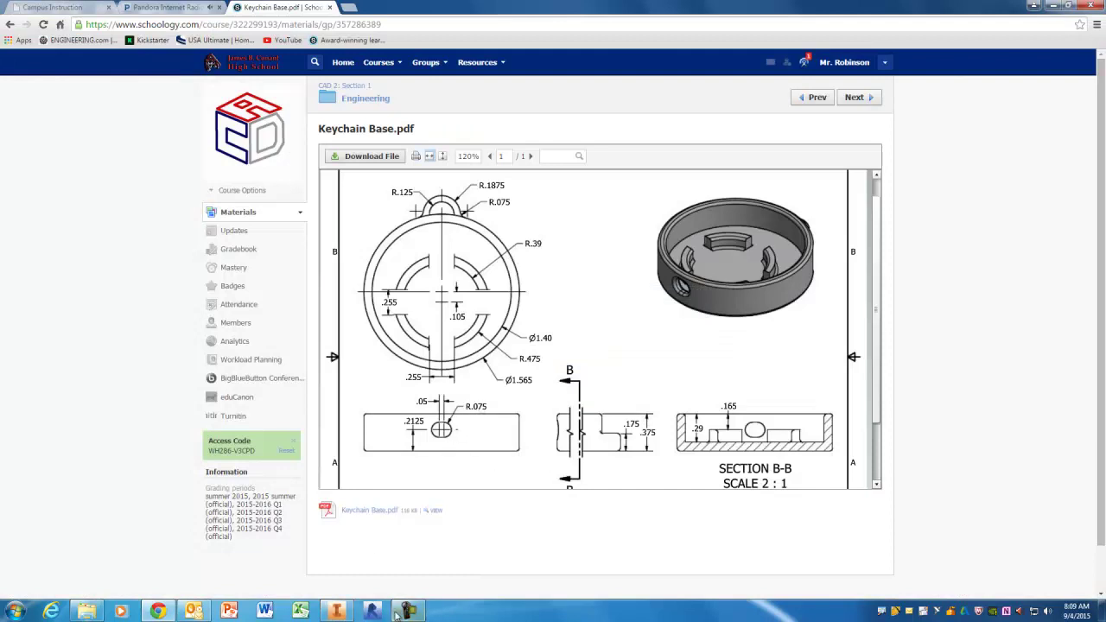
left_click(336, 612)
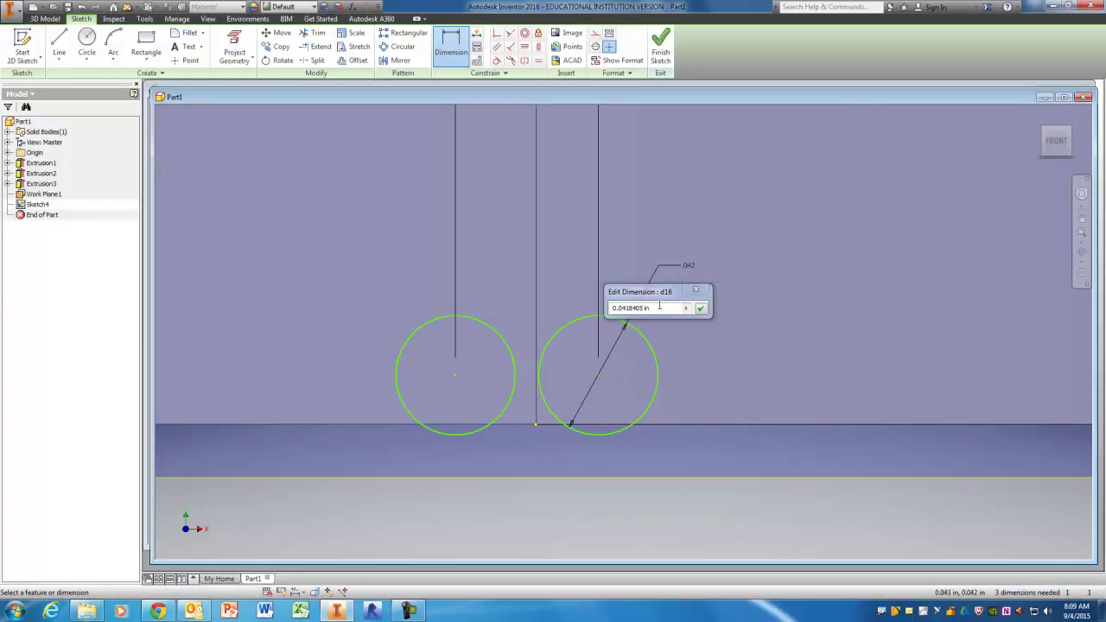
left_click_drag(651, 308, 575, 311)
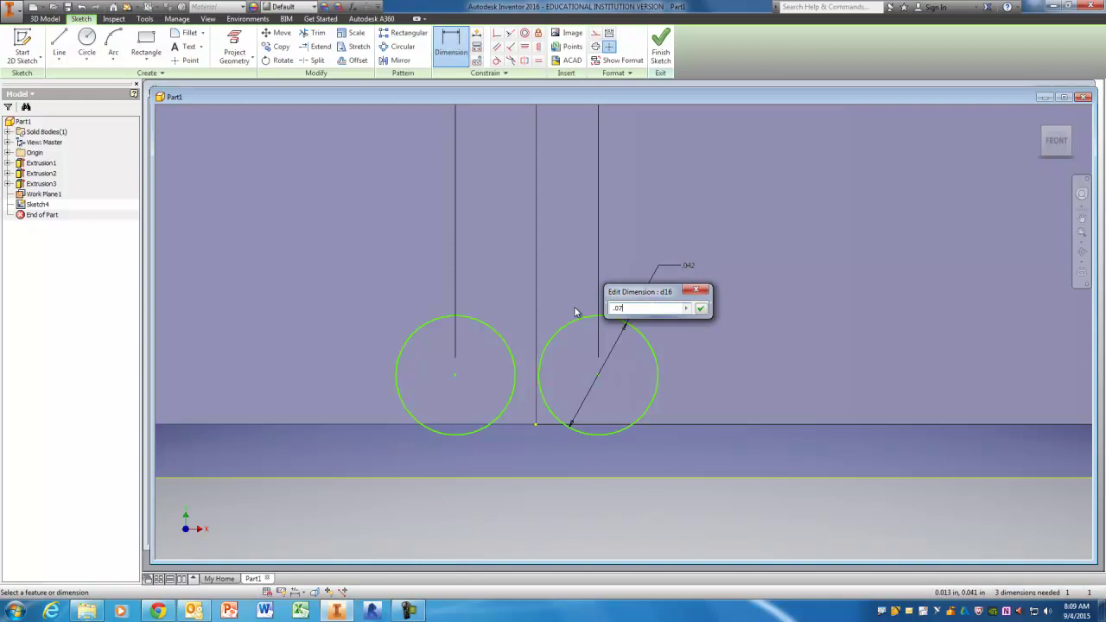
type(".075*2")
key("Return")
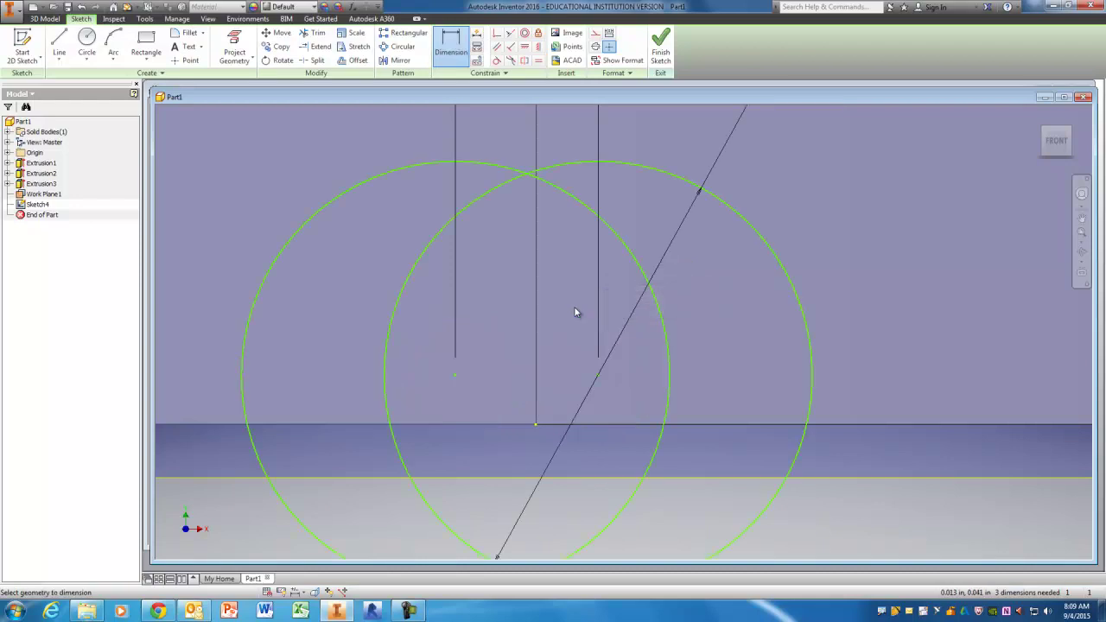
Step: Connect the two overlapping circles with horizontal lines across their top and bottom points
left_click(57, 47)
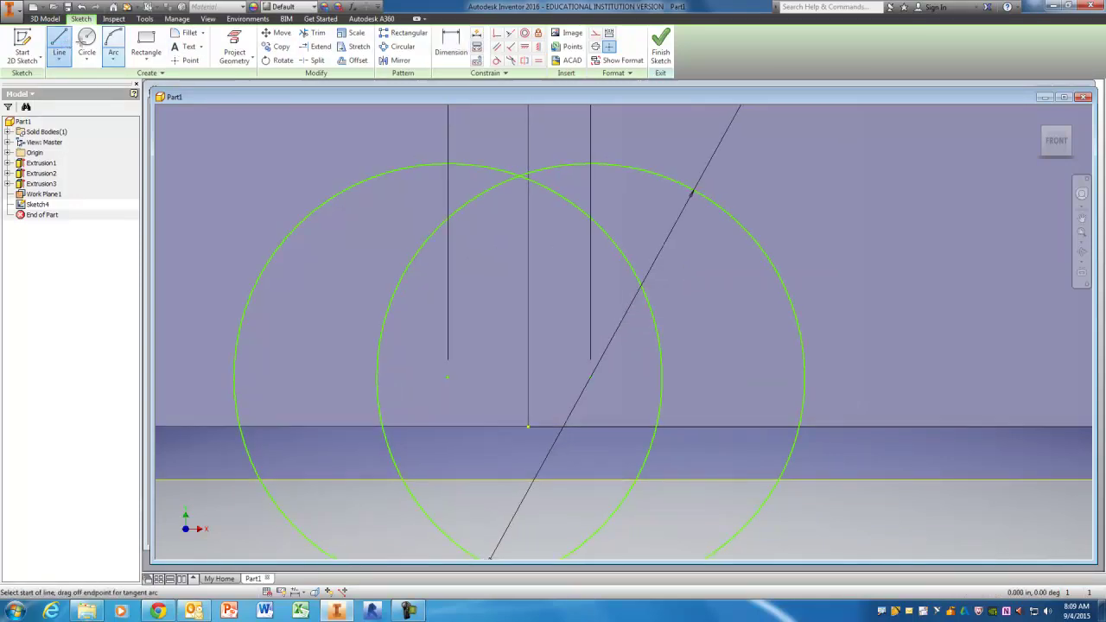
left_click(447, 162)
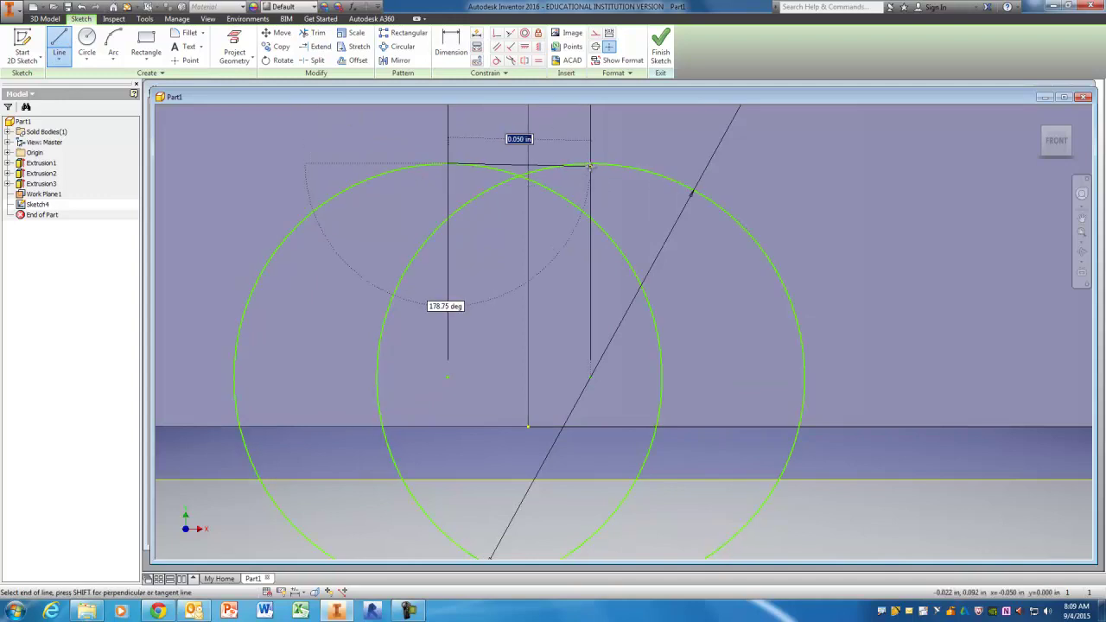
left_click(590, 162)
middle_click_drag(615, 235, 617, 232)
scroll(617, 232, "down", 5)
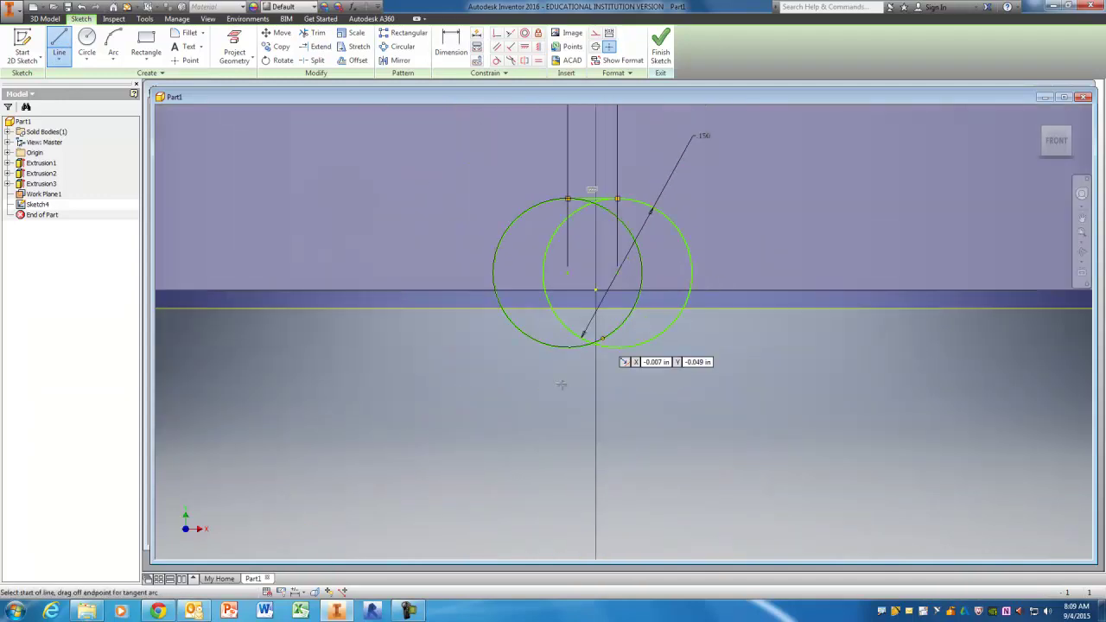
left_click(567, 347)
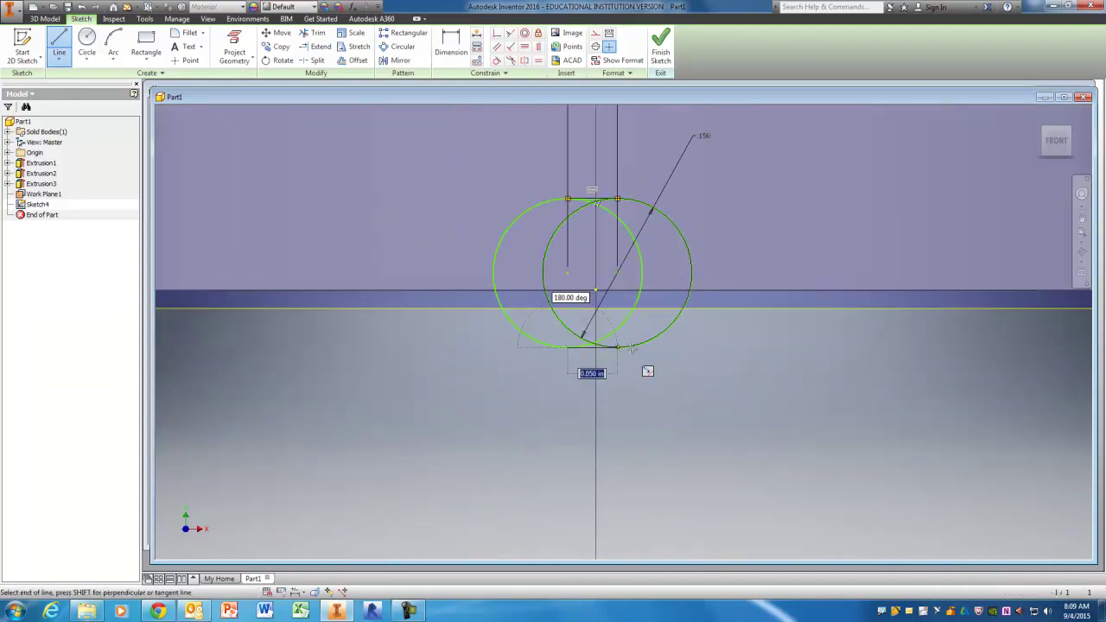
left_click(618, 348)
right_click(667, 348)
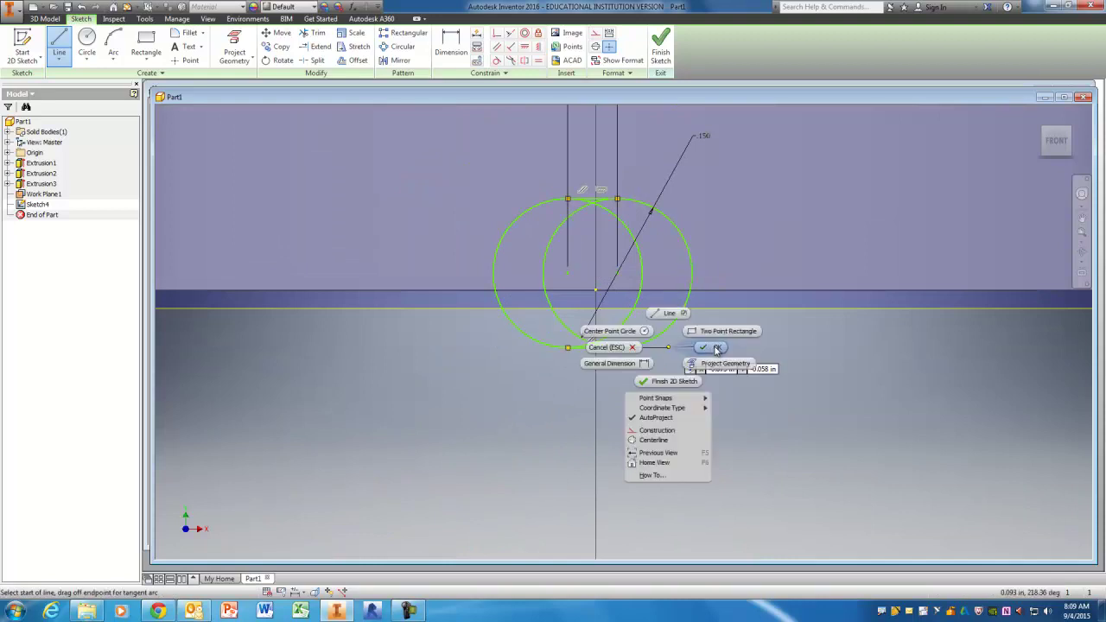
left_click(717, 350)
Step: Trim the overlapping inner arcs of both circles to leave a closed slot outline
right_click(747, 344)
left_click(776, 343)
left_click_drag(632, 336, 568, 331)
left_click(586, 342)
left_click(603, 344)
left_click(591, 206)
right_click(756, 208)
left_click(792, 210)
Step: Dimension the slot centre's height above the origin point as .2125 in, checking the value in the browser's drawing
scroll(725, 271, "down", 4)
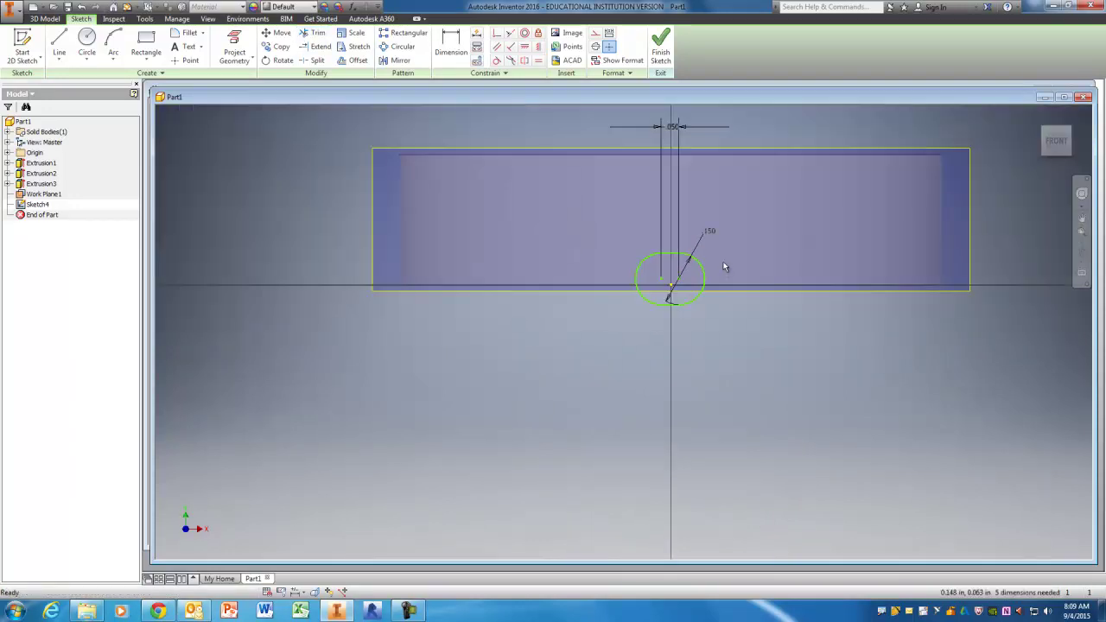
middle_click_drag(692, 217, 671, 267)
left_click(448, 45)
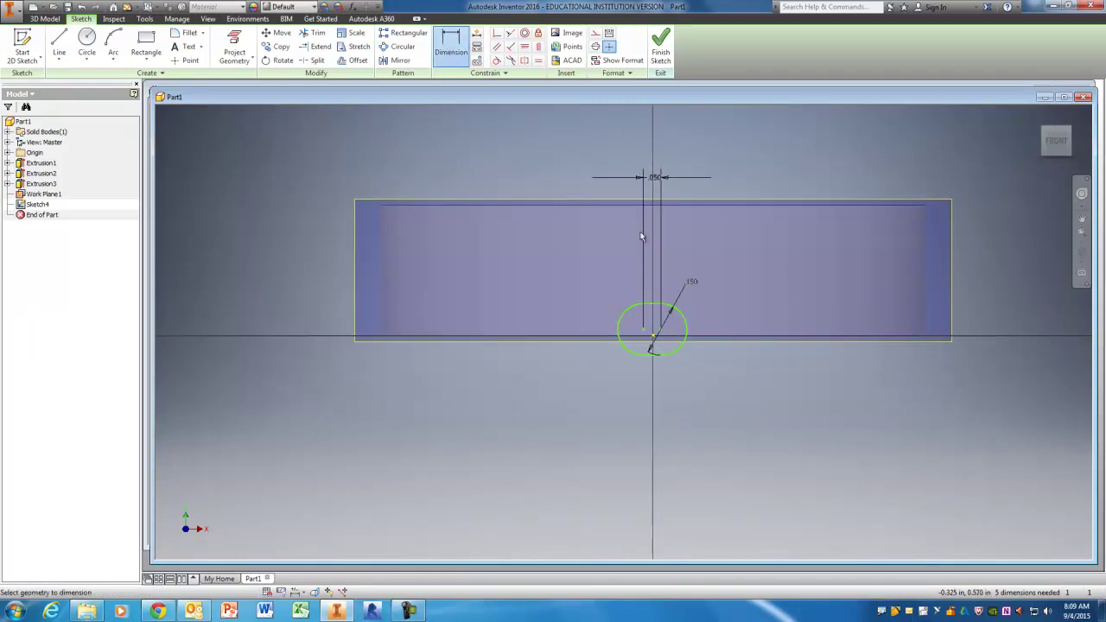
left_click(644, 328)
left_click(651, 342)
left_click(560, 369)
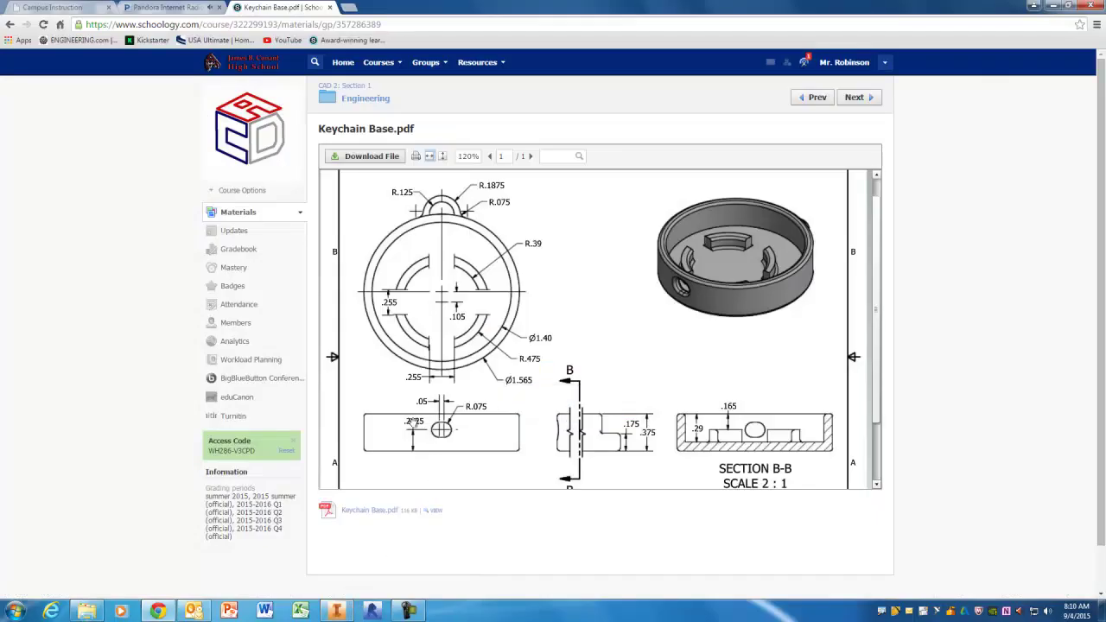
left_click(335, 612)
left_click(564, 405)
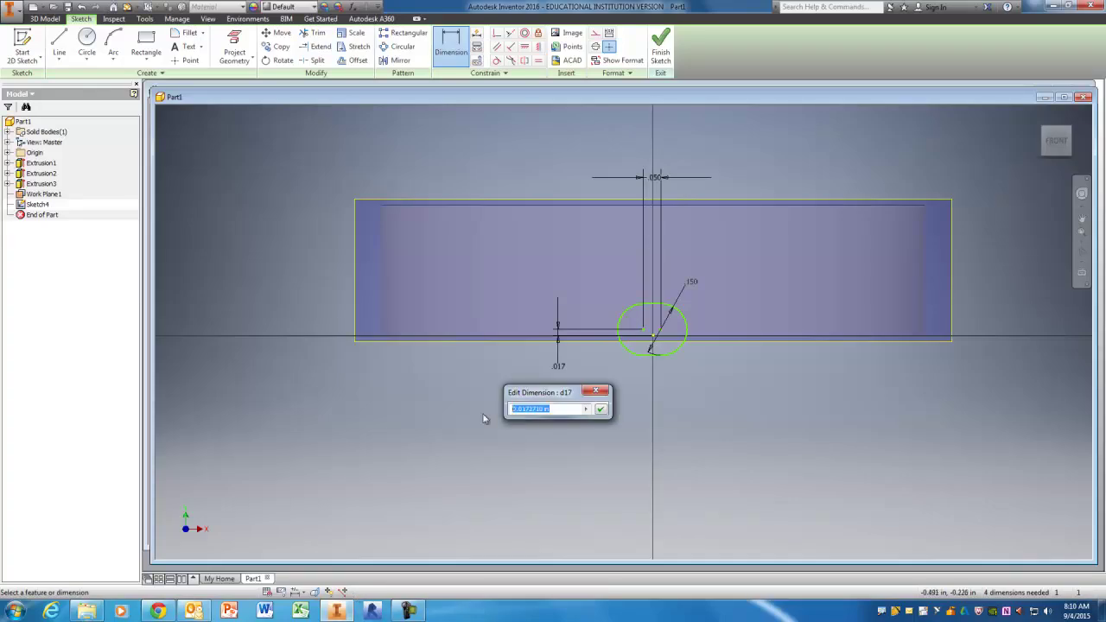
type(".2125")
key("Return")
Step: Finish the sketch and cut the slot profile inward through the front wall with an Extrude set to To Next
left_click(661, 48)
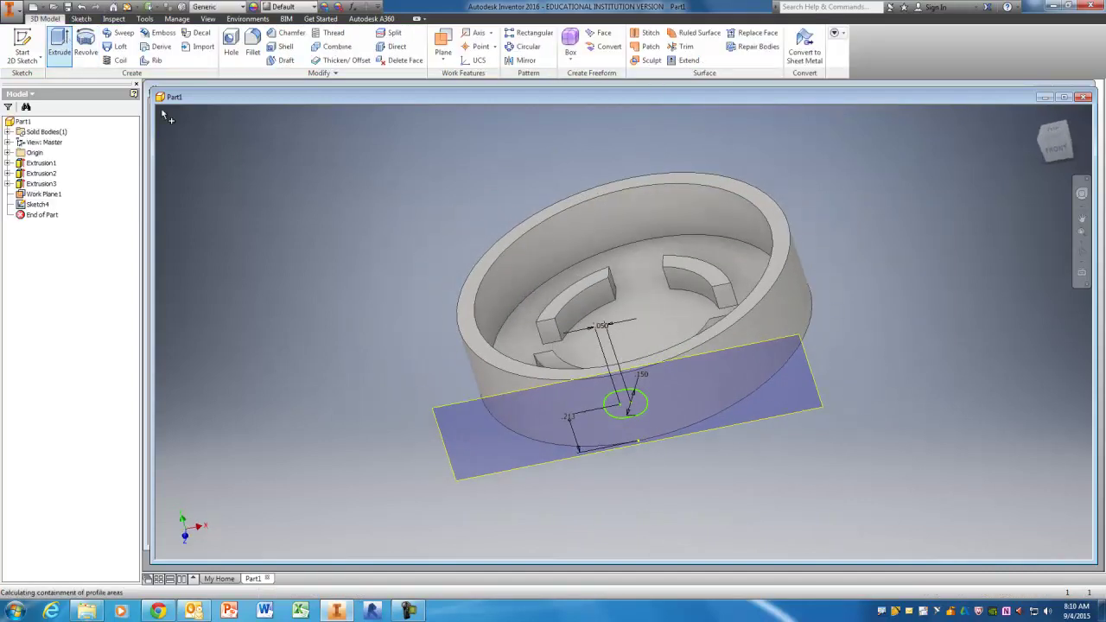
left_click(59, 43)
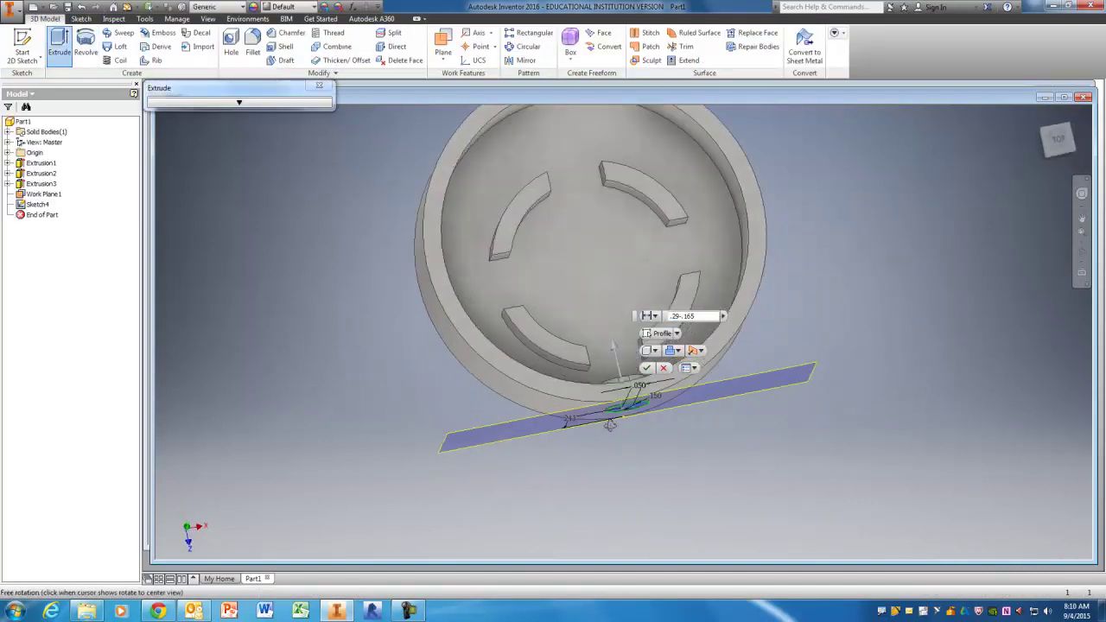
left_click(678, 350)
left_click(688, 379)
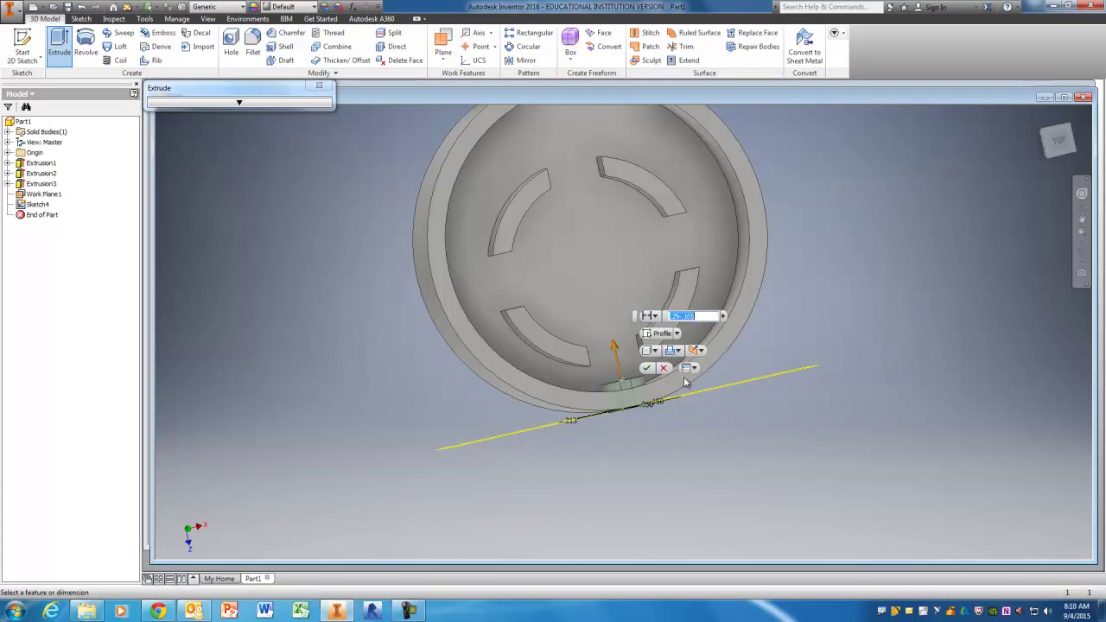
left_click(691, 367)
left_click(709, 379)
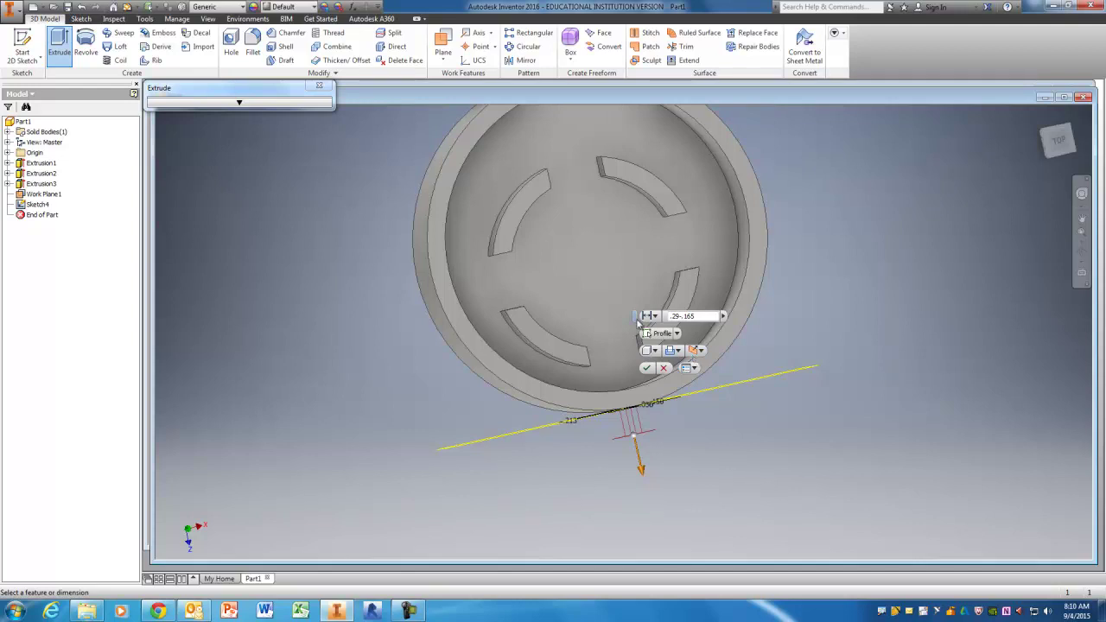
left_click(223, 105)
left_click(259, 169)
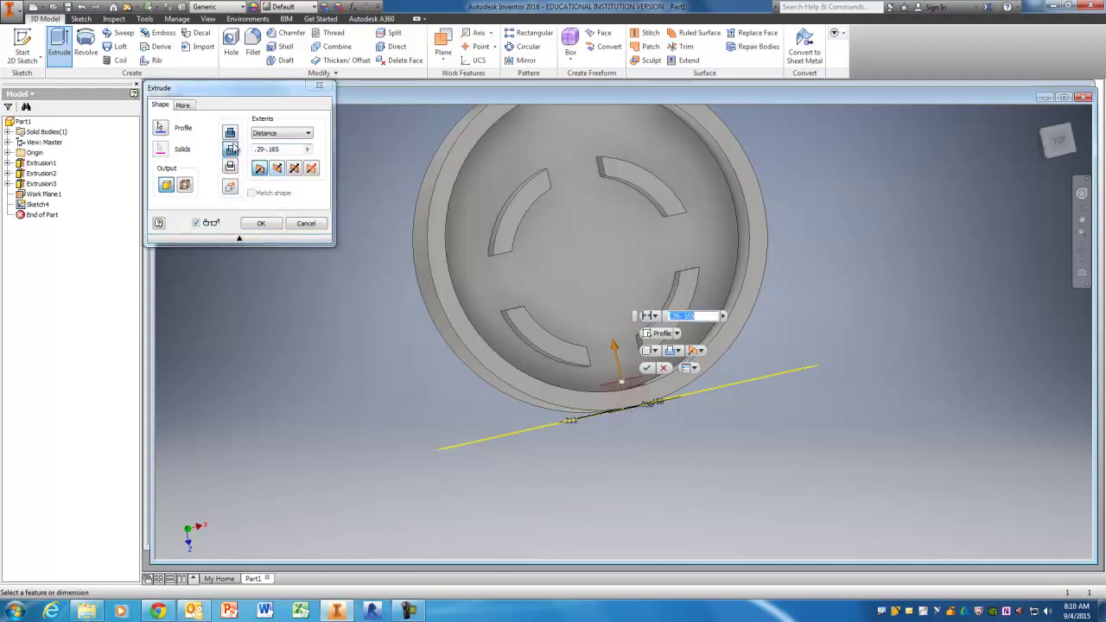
left_click(276, 134)
left_click(277, 153)
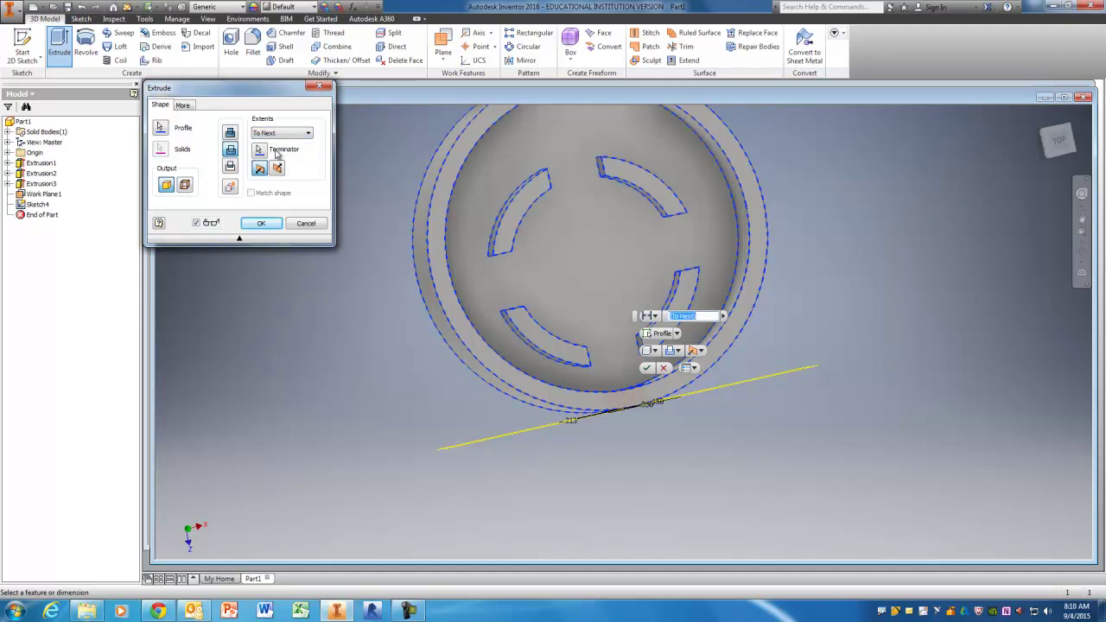
left_click(261, 223)
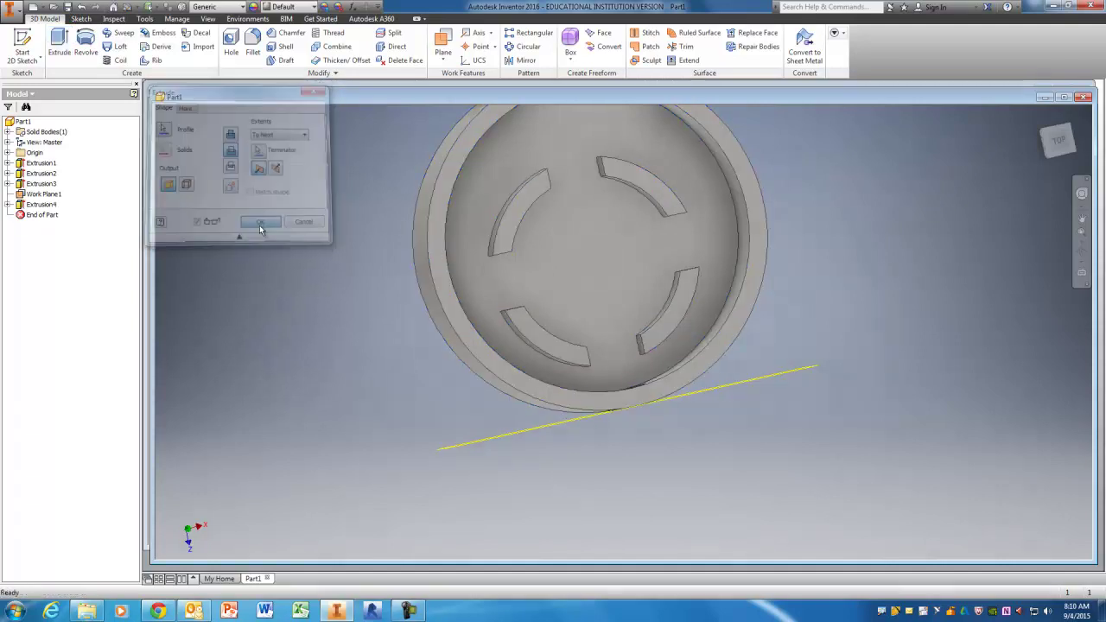
Step: Start a new sketch on the base's flat underside and consult the Keychain Base drawing in the browser
middle_click_drag(683, 415, 452, 361, "shift")
middle_click_drag(661, 295, 481, 434)
scroll(482, 434, "up", 3)
left_click(510, 383)
left_click(560, 376)
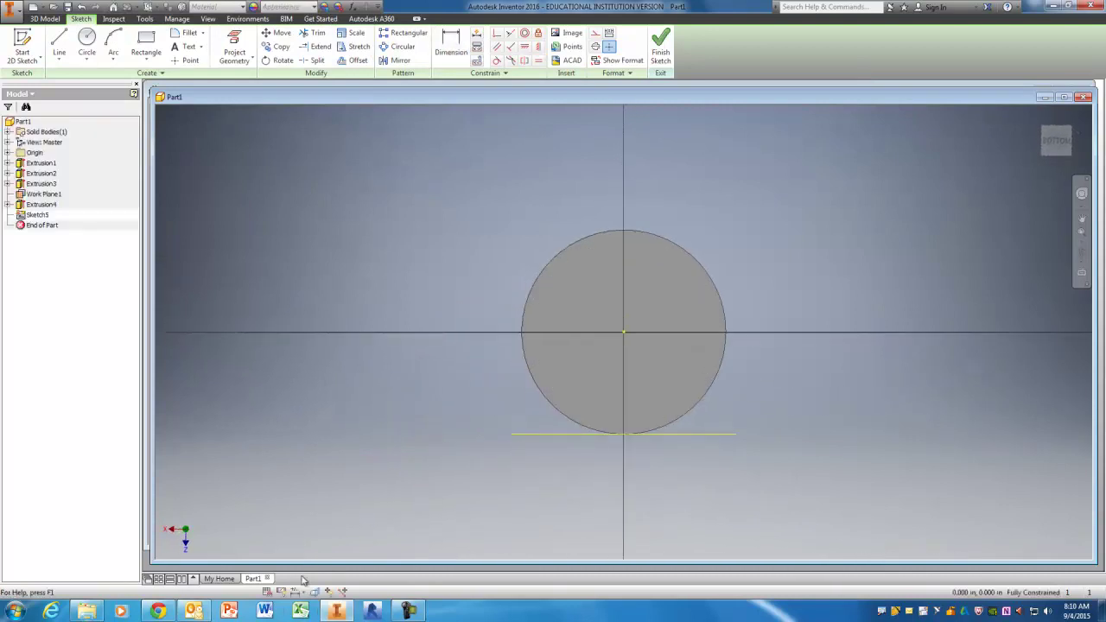
left_click(166, 612)
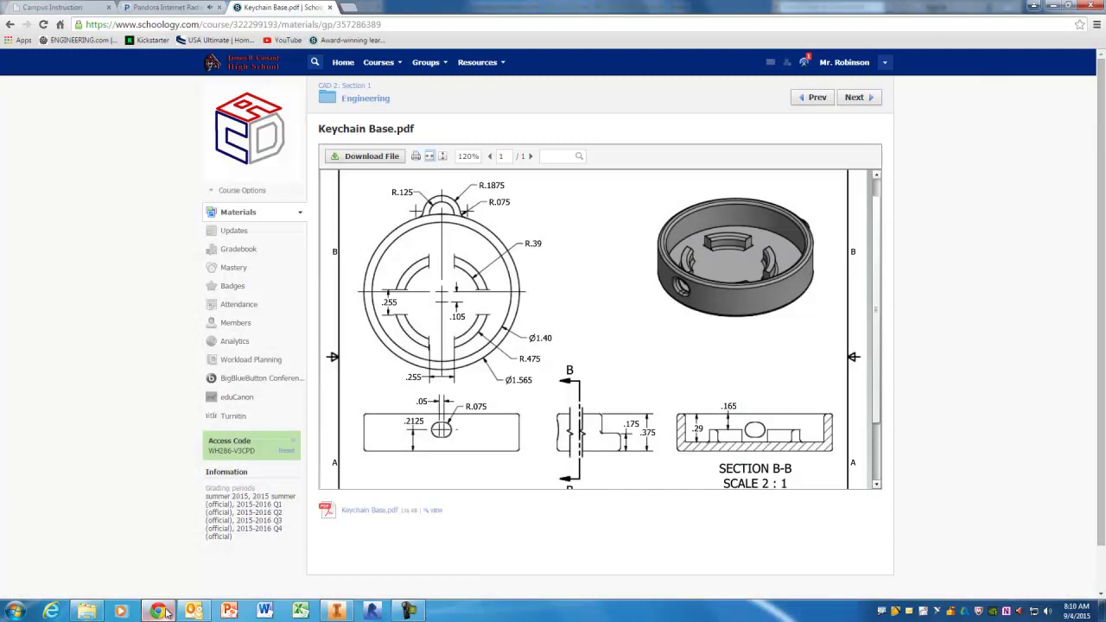
Step: Back in Inventor, sketch two concentric circles above the disc on its vertical centreline, the outer one about 0.5 in across
left_click(166, 613)
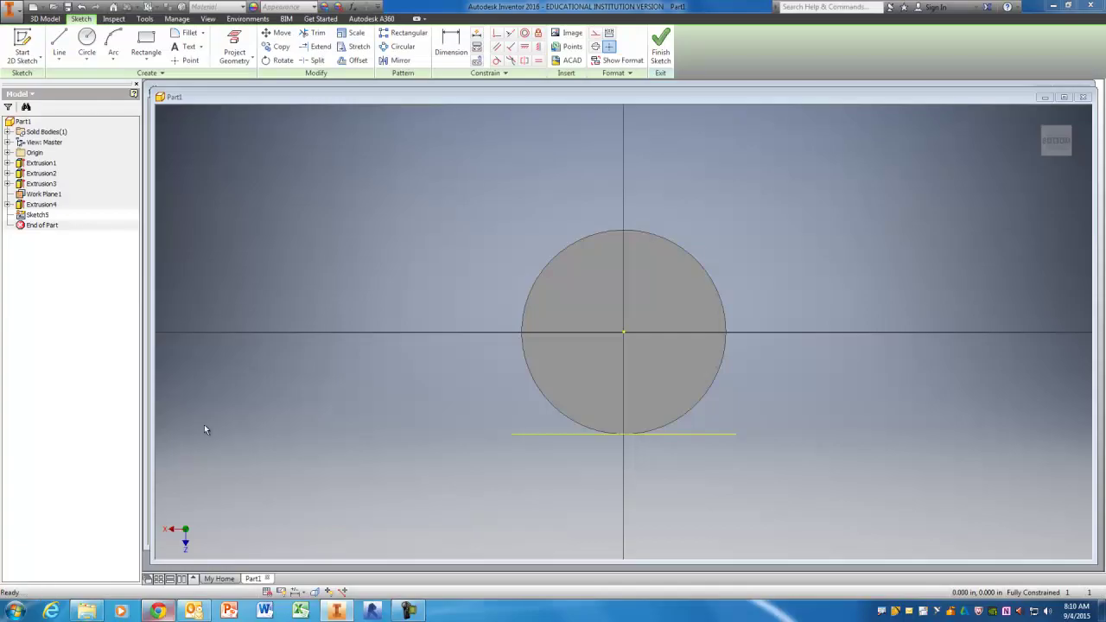
left_click(86, 48)
left_click(623, 212)
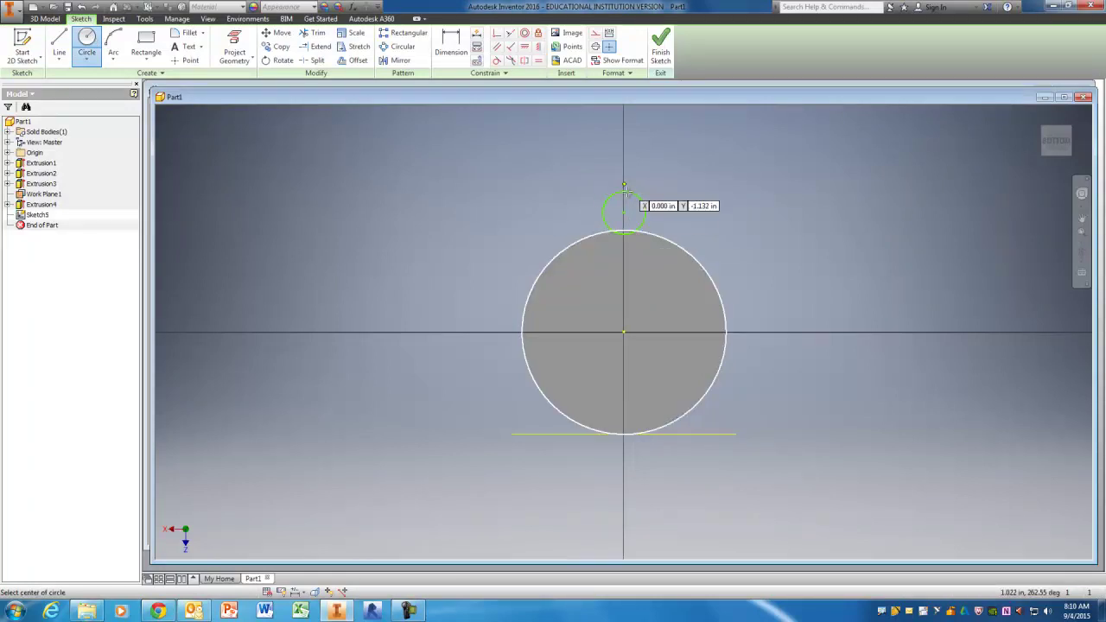
left_click(623, 211)
left_click(645, 188)
right_click(676, 176)
left_click(710, 175)
Step: Dimension the larger circle's diameter as .250 in, twice the R.125 given in the browser's Keychain Base drawing
key("d")
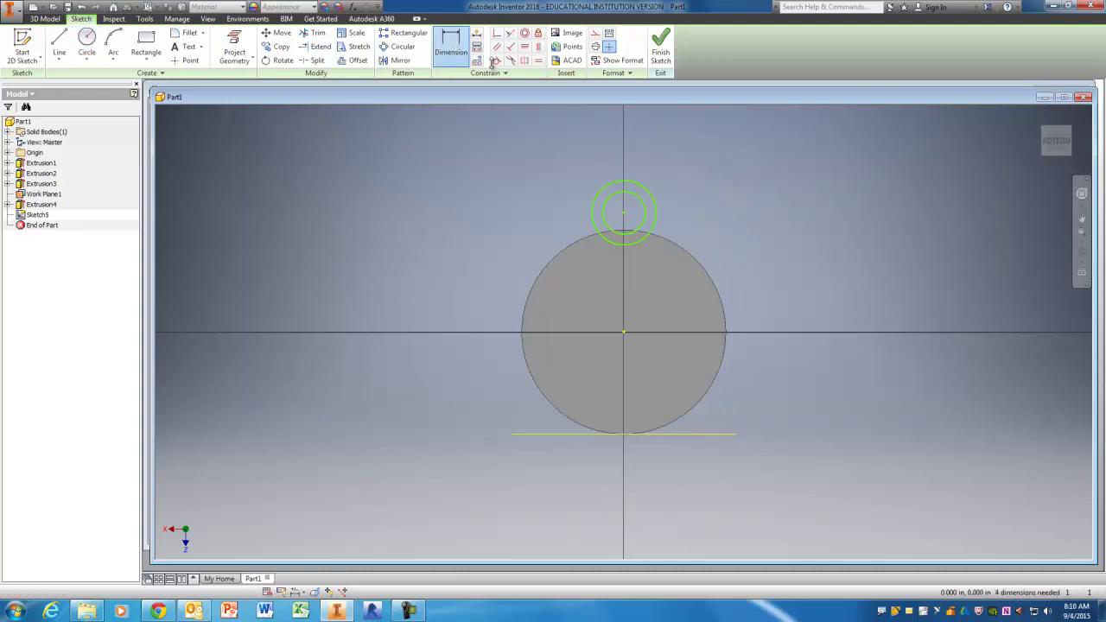
left_click(636, 184)
left_click(710, 172)
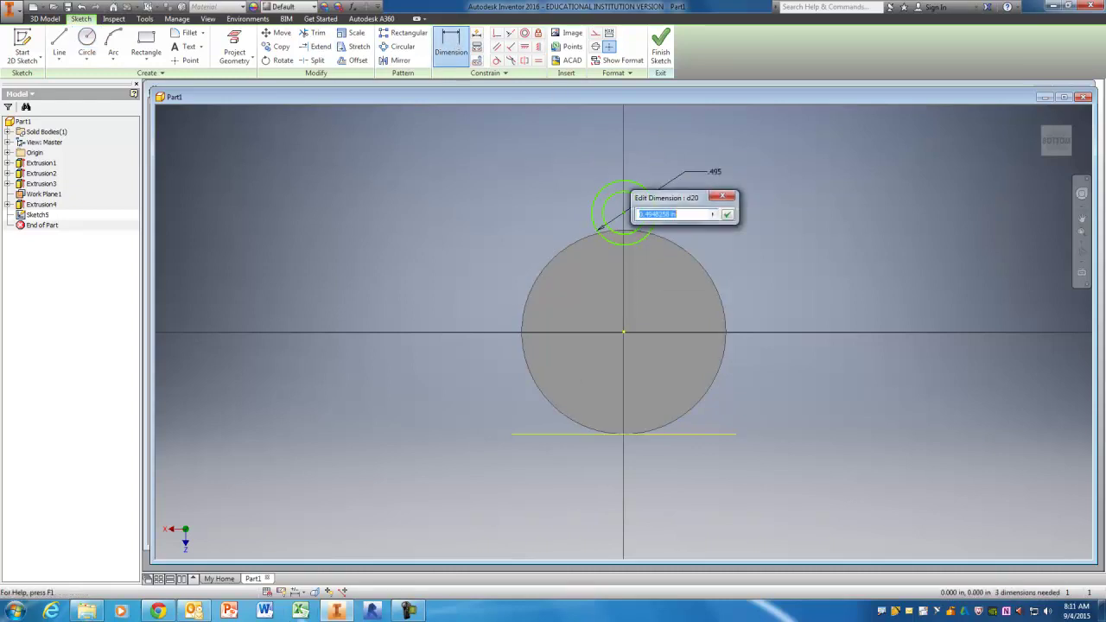
left_click(334, 615)
left_click(334, 615)
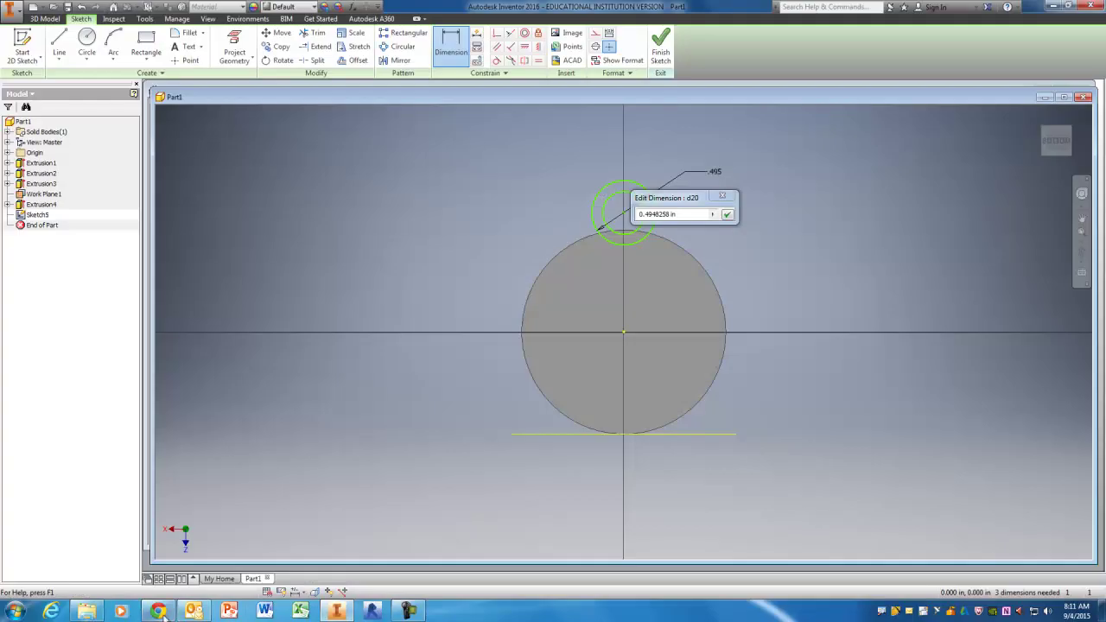
left_click(159, 616)
left_click(159, 612)
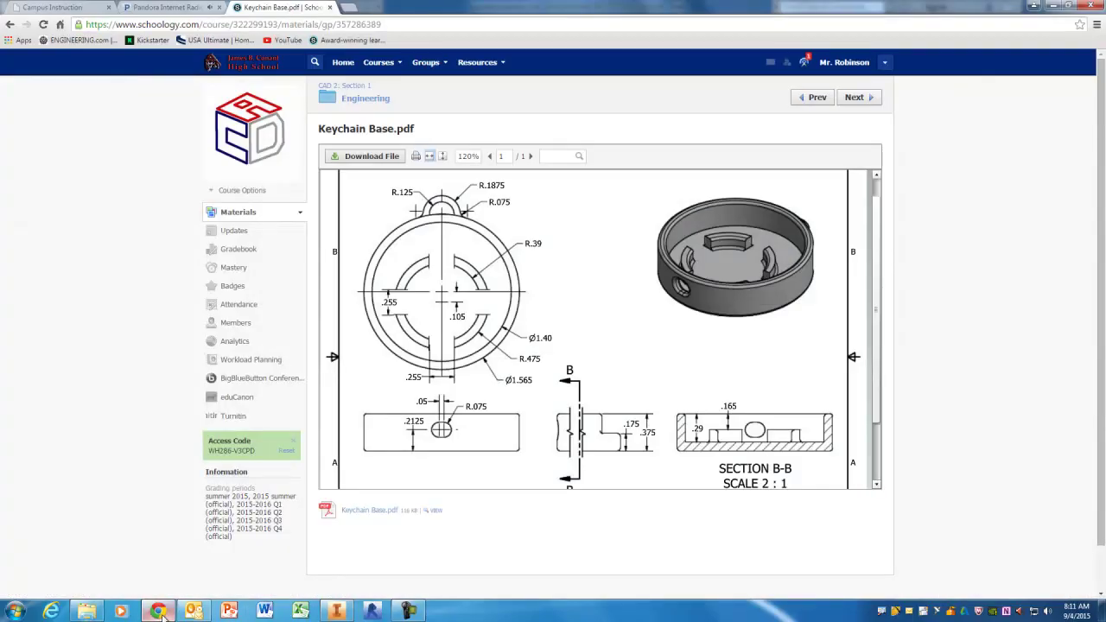
left_click(161, 613)
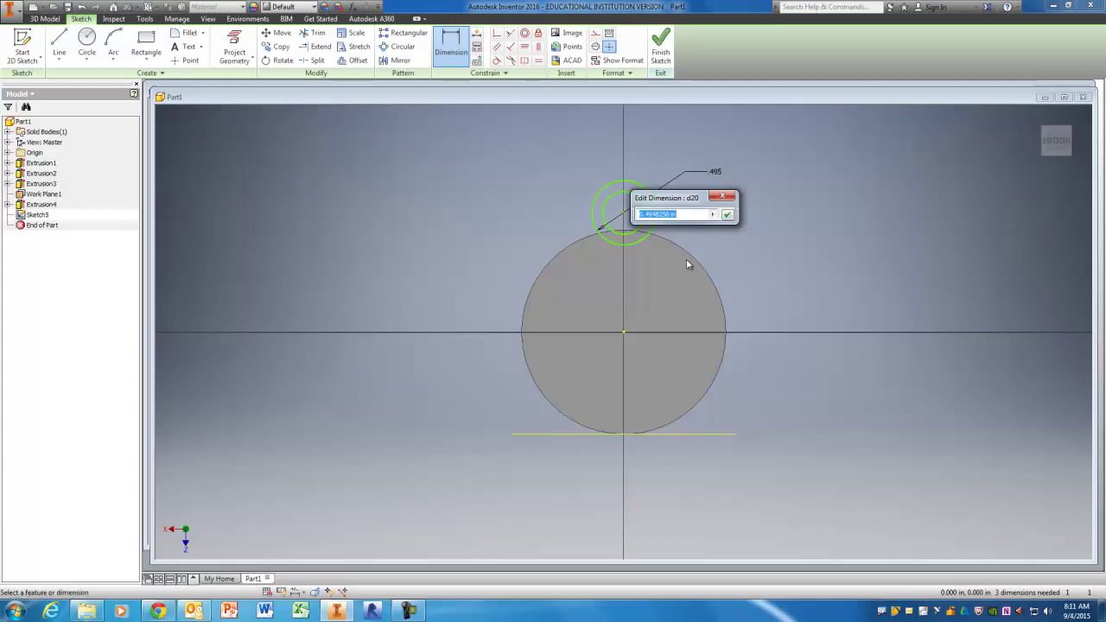
type(".1")
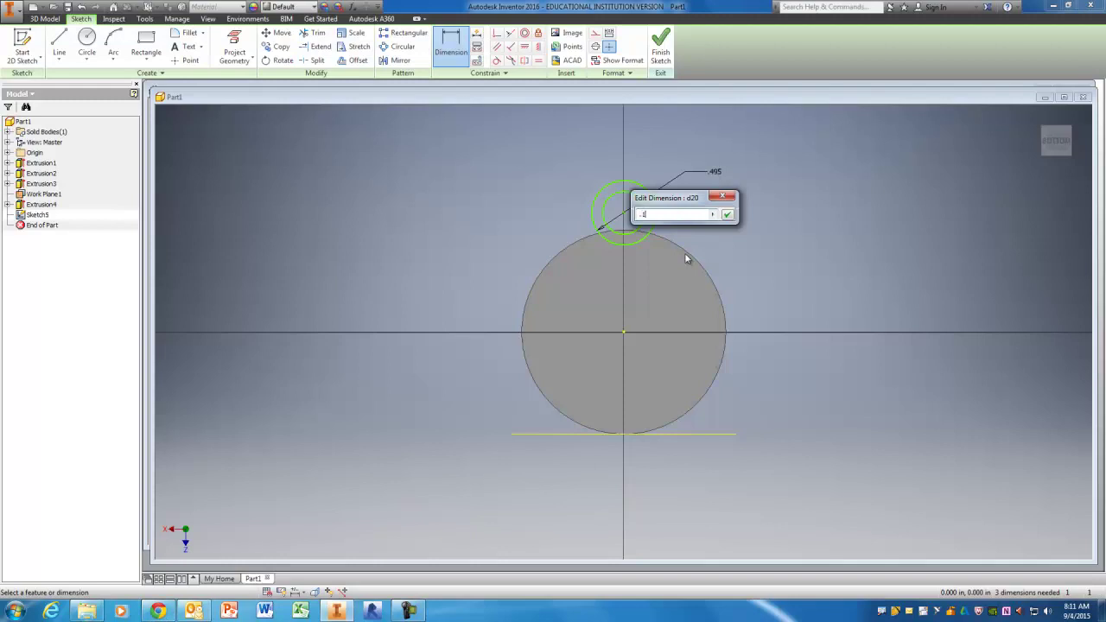
type("25in")
key("Return")
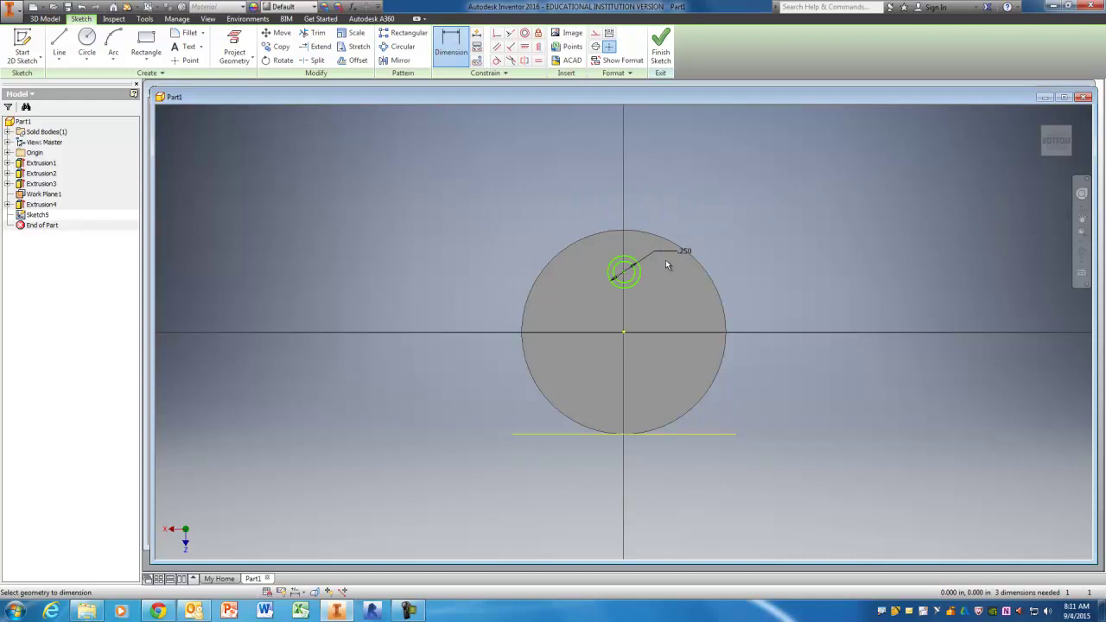
Step: Dimension the remaining circle's diameter as .1875*2 in, checking the loop's outer radius in the browser's drawing
scroll(637, 275, "up", 2)
left_click(631, 275)
left_click(687, 289)
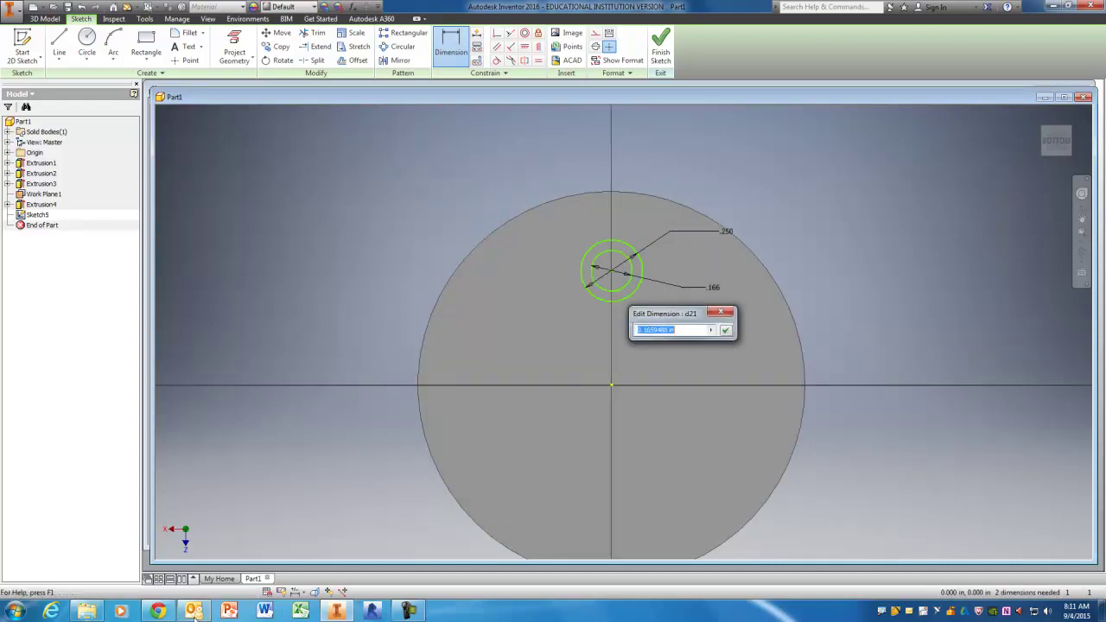
left_click(157, 612)
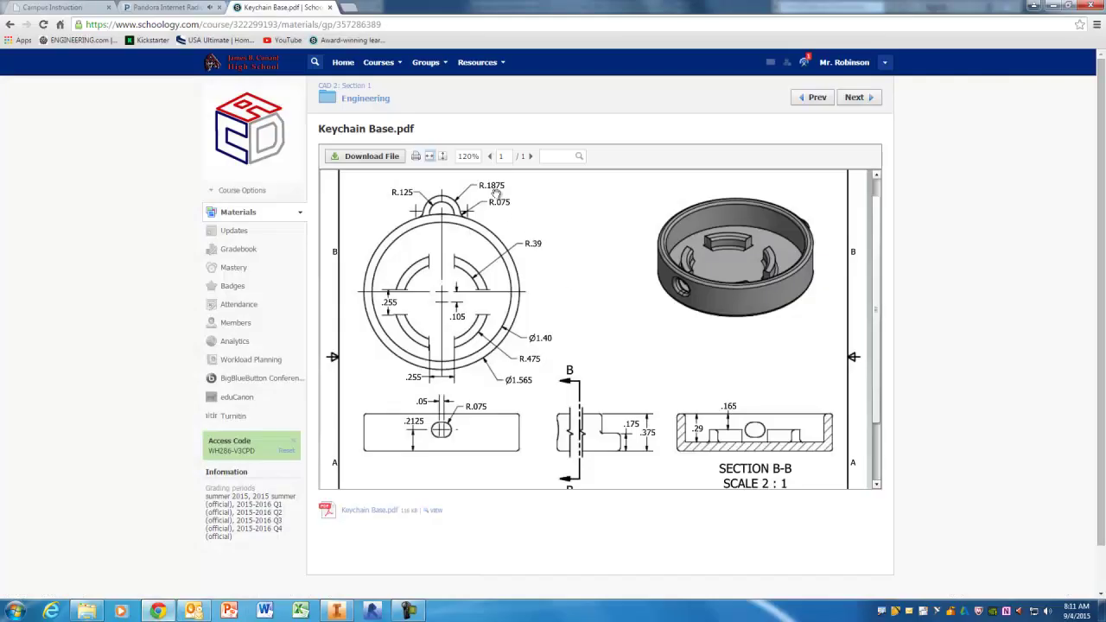
left_click(338, 611)
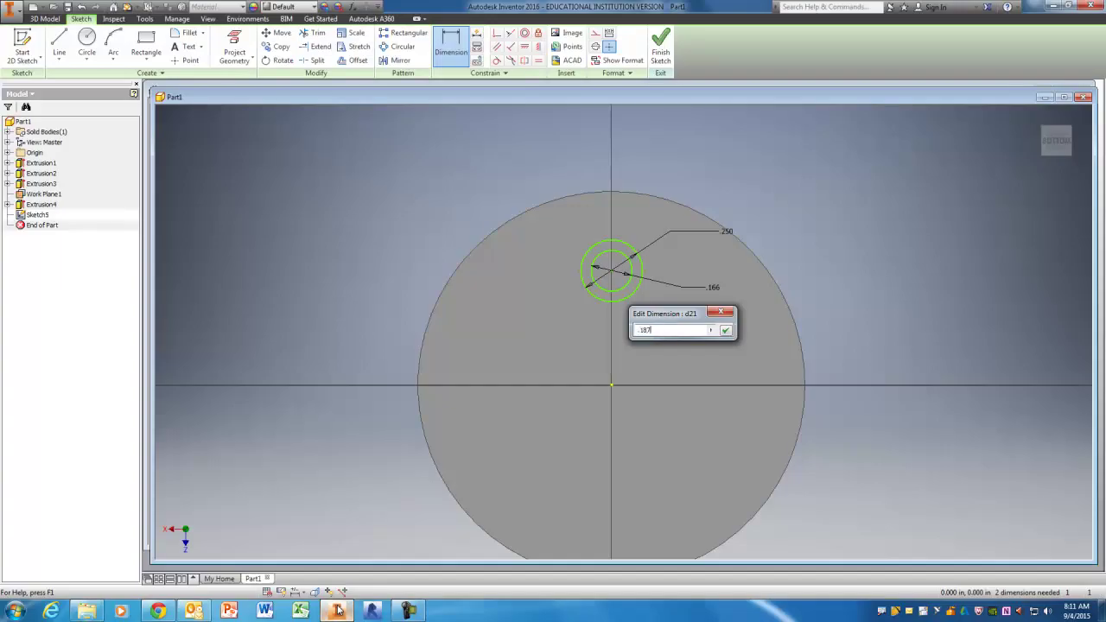
type(".1875*2")
key("Return")
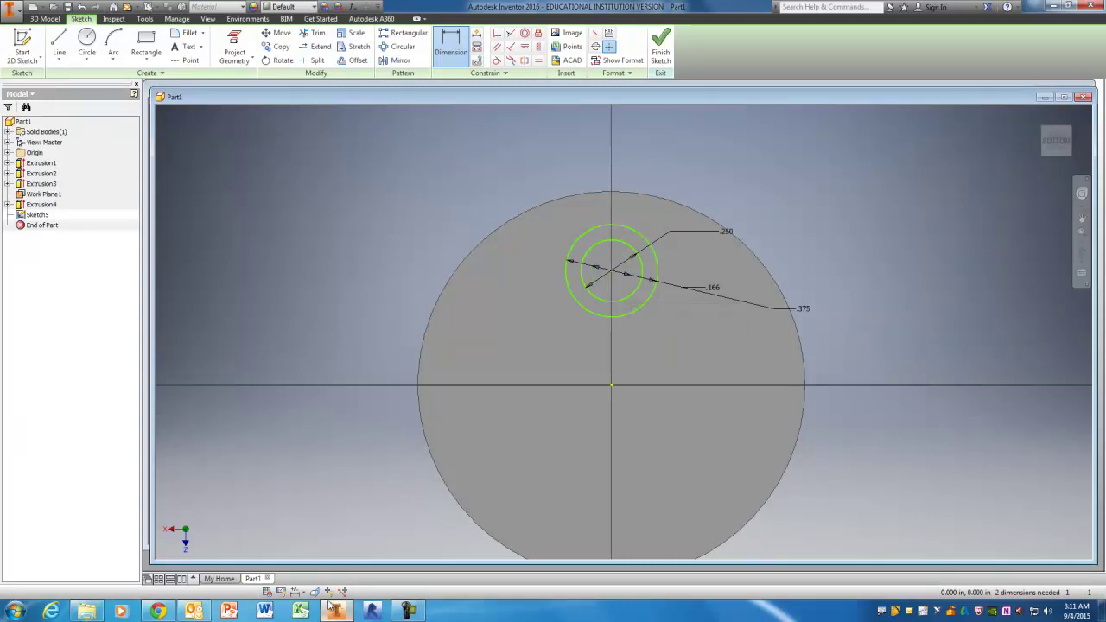
right_click(385, 157)
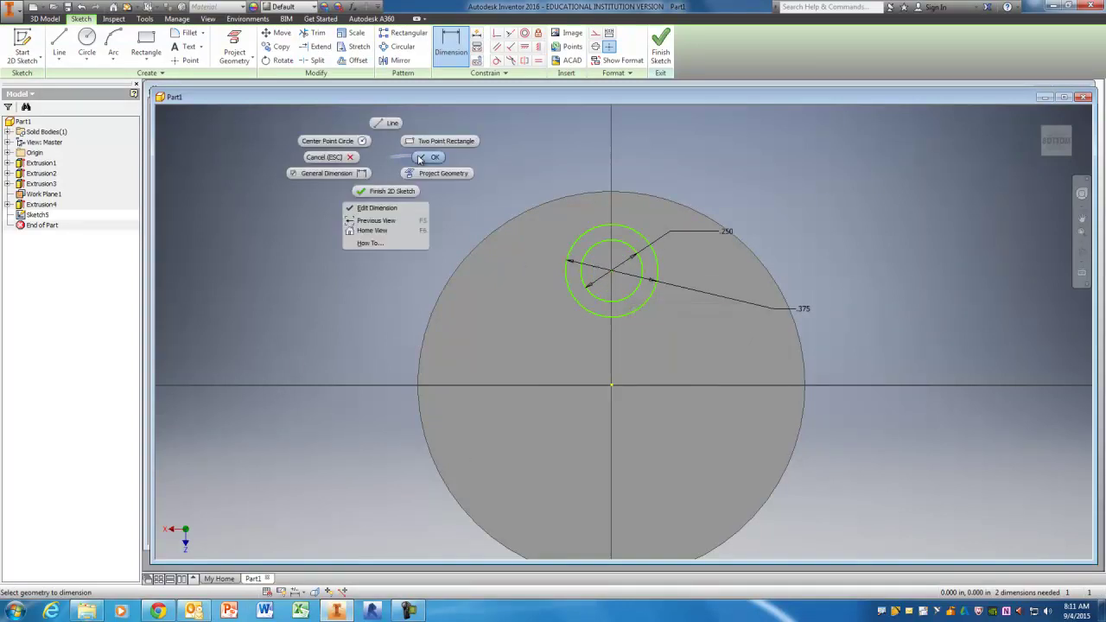
left_click(426, 157)
Step: Try to place the concentric circles just above the disc's edge and dimension their centre from it, consulting the drawing
left_click_drag(611, 268, 611, 158)
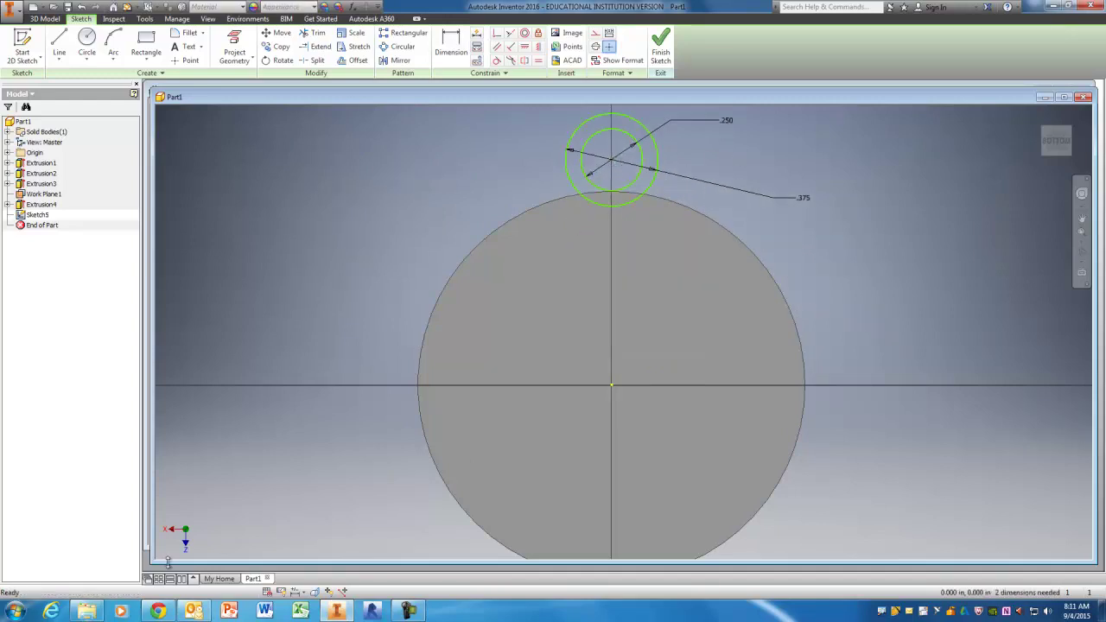
left_click(336, 614)
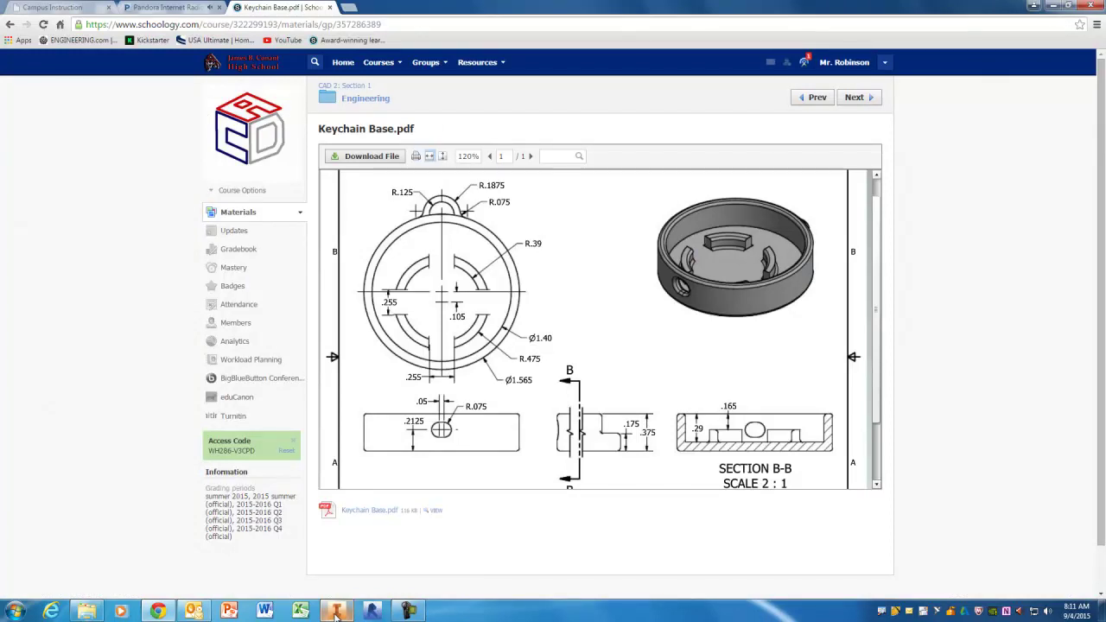
left_click(335, 614)
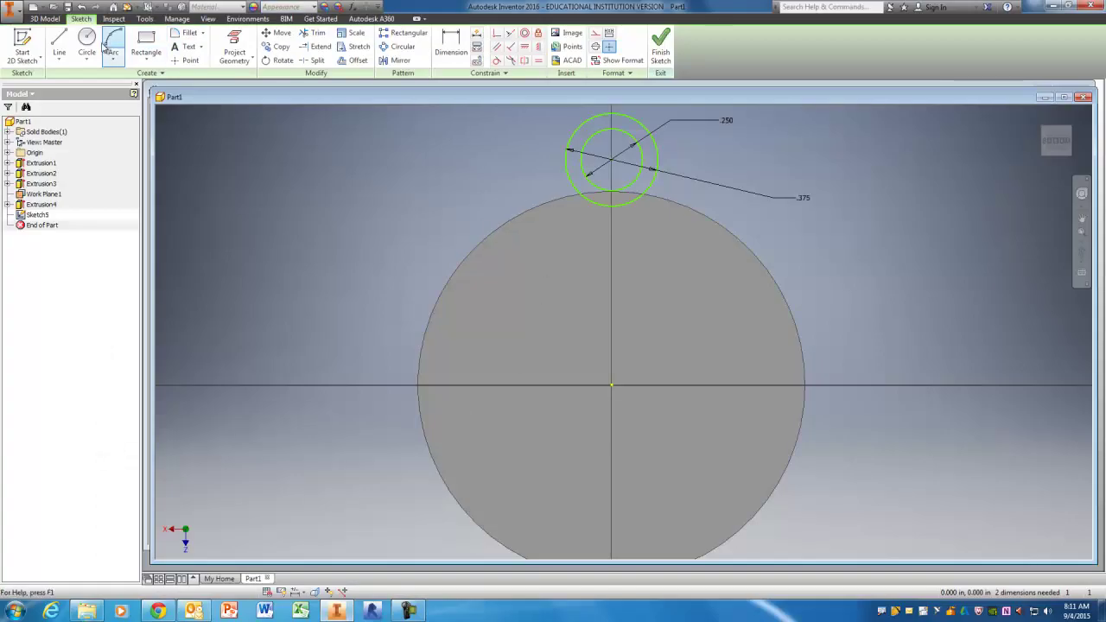
left_click(451, 43)
left_click(607, 197)
key("Escape")
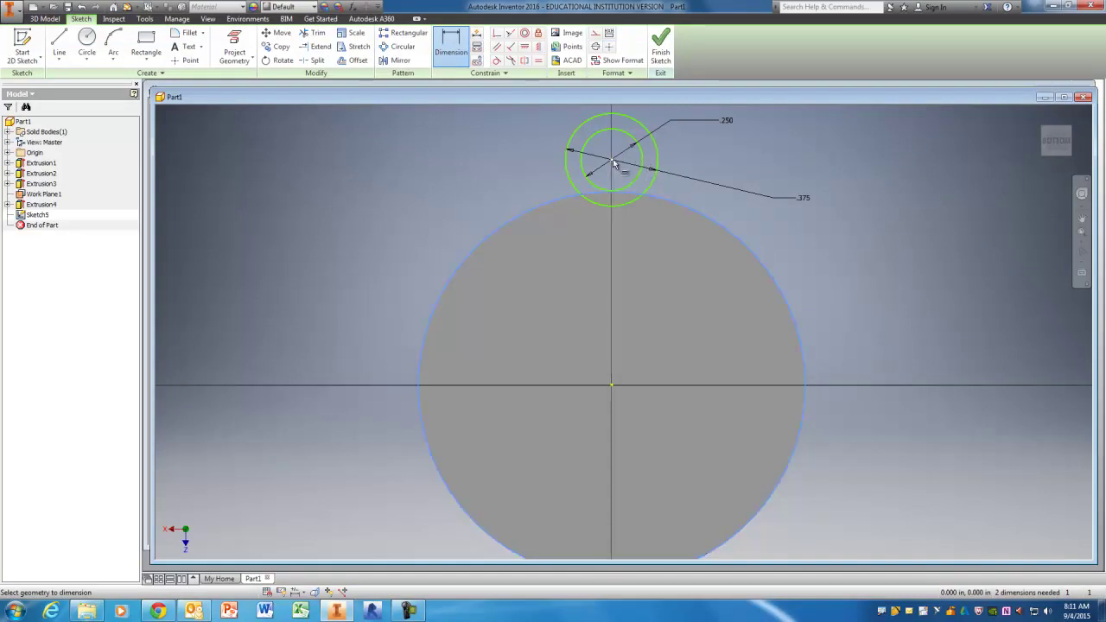
key("Escape")
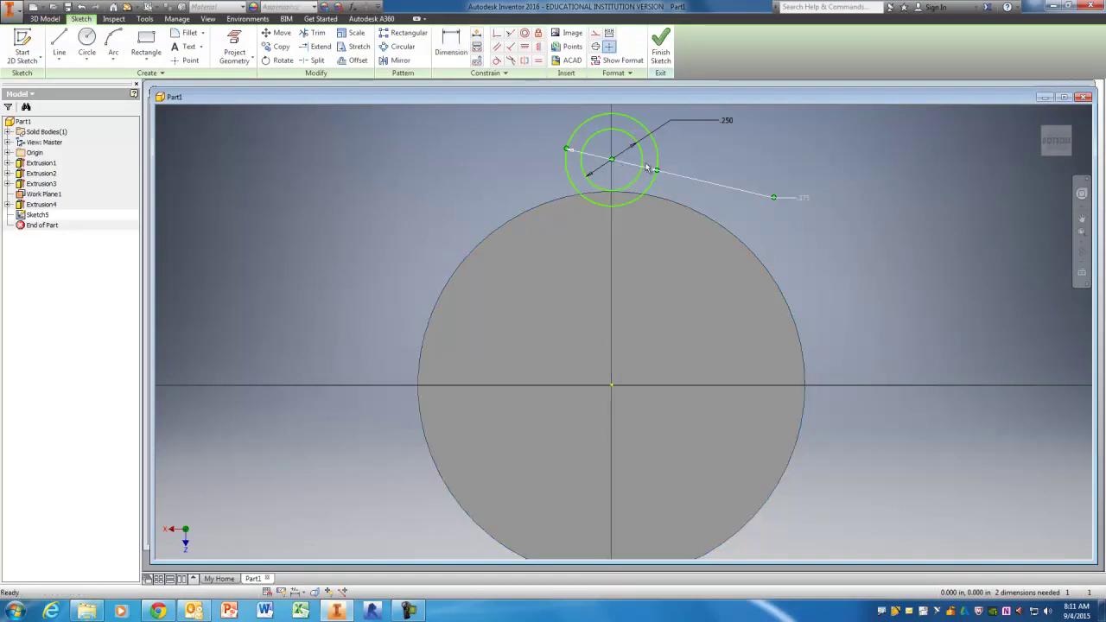
Step: Move the concentric circles so their shared centre lies on the disc's upper edge at the vertical centreline
left_click_drag(611, 165, 616, 194)
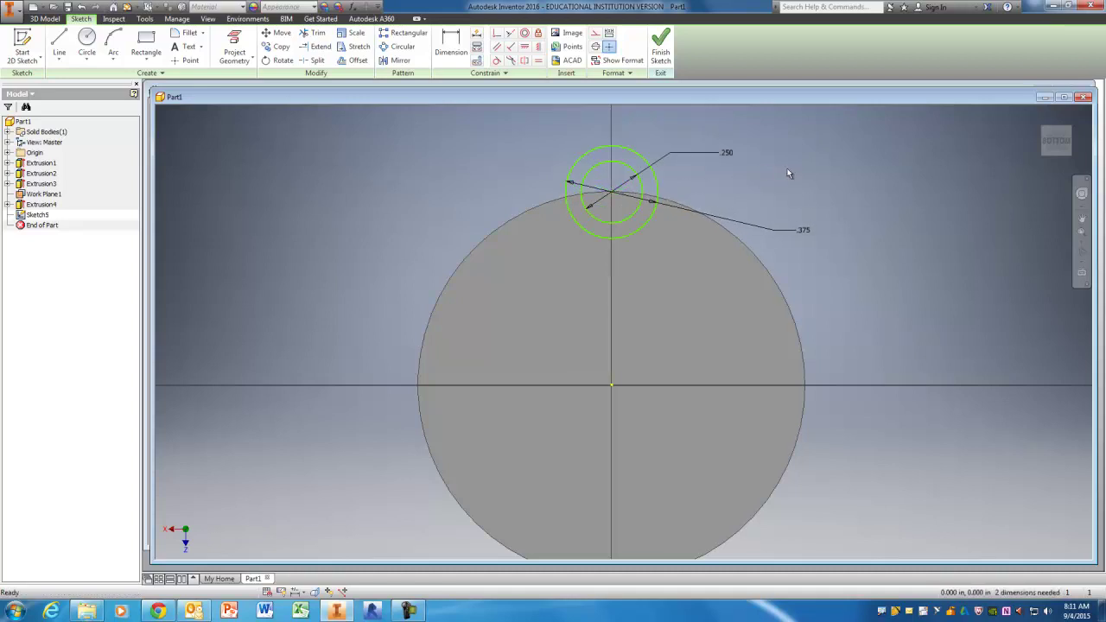
scroll(609, 195, "down", 4)
scroll(616, 192, "up", 6)
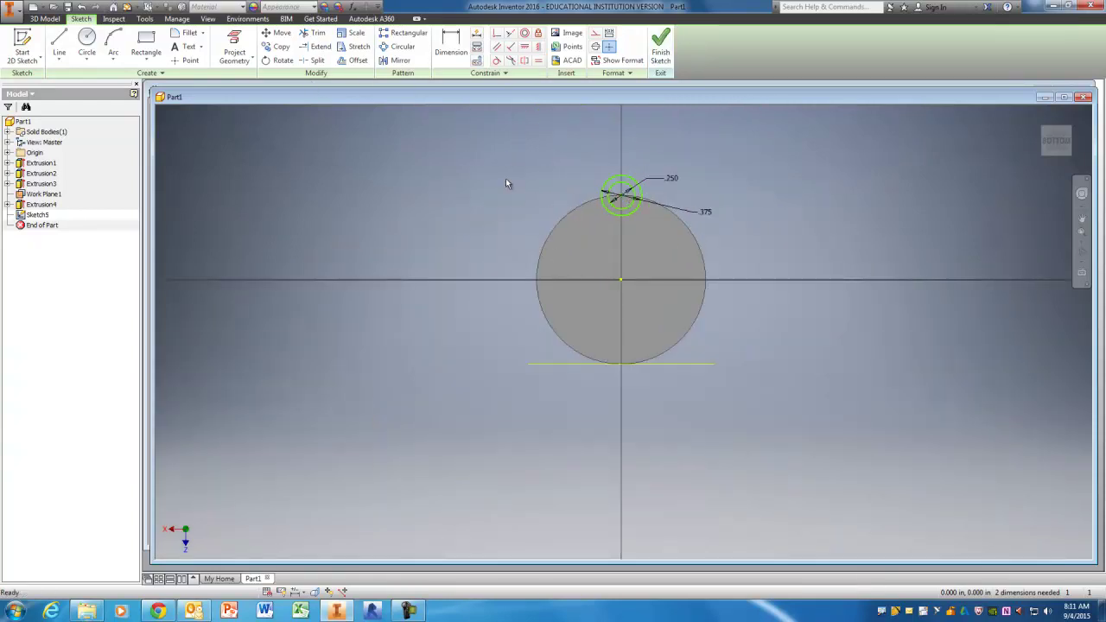
Step: Project the disc's outer circular edge into the sketch
right_click(455, 177)
left_click(495, 196)
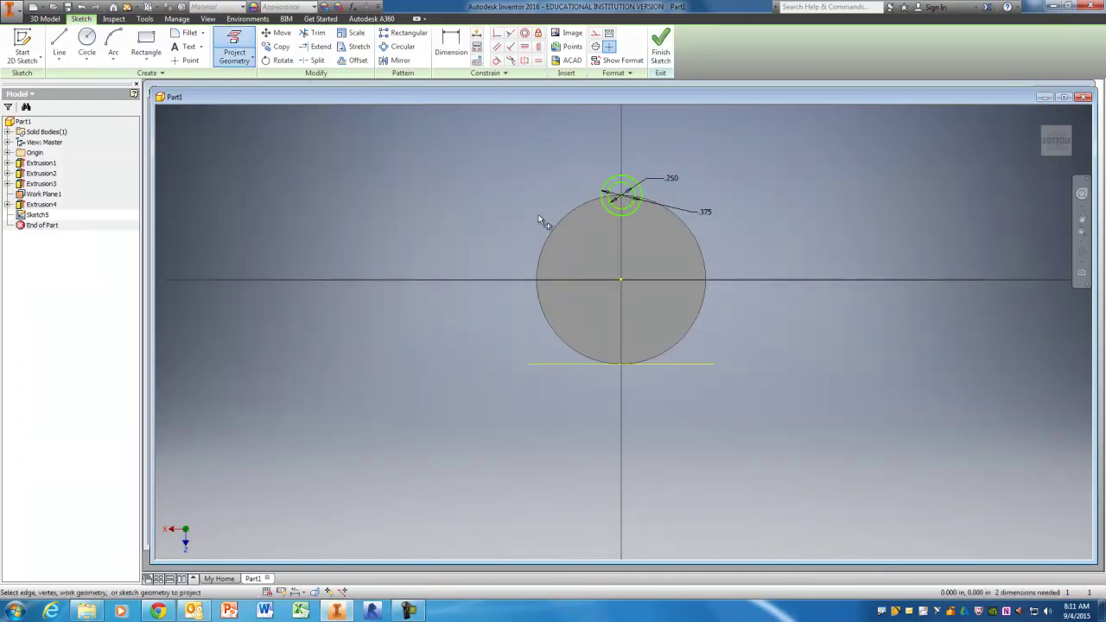
left_click(563, 217)
right_click(516, 165)
left_click(546, 167)
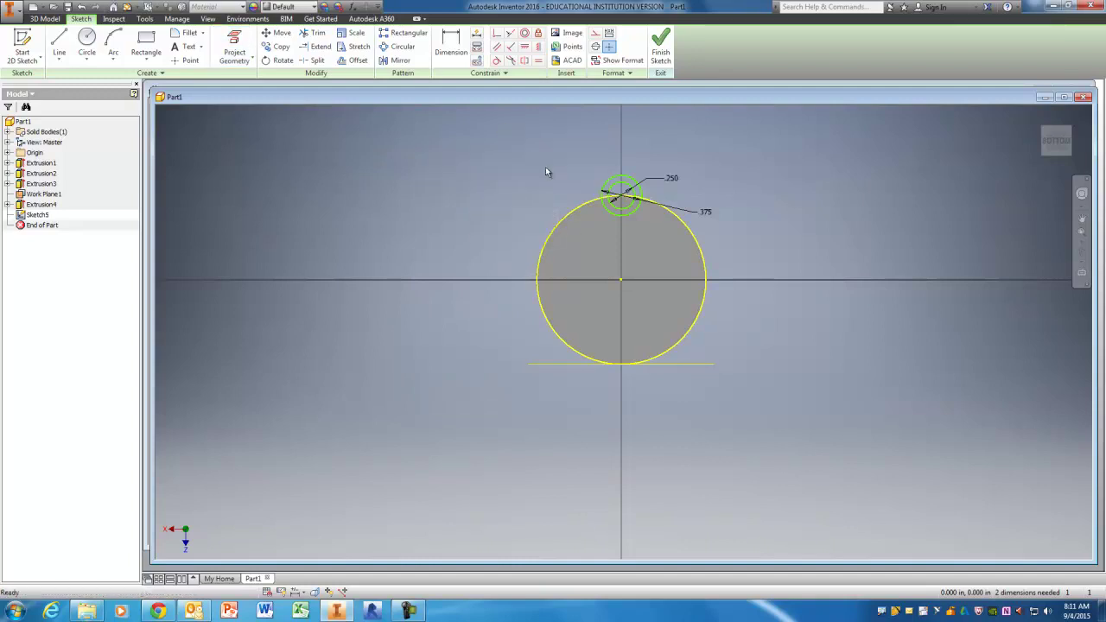
Step: Trim the lower arcs of both loop circles where they lie inside the projected disc edge
right_click(544, 166)
left_click(605, 179)
left_click_drag(620, 207, 625, 206)
right_click(667, 223)
left_click(712, 224)
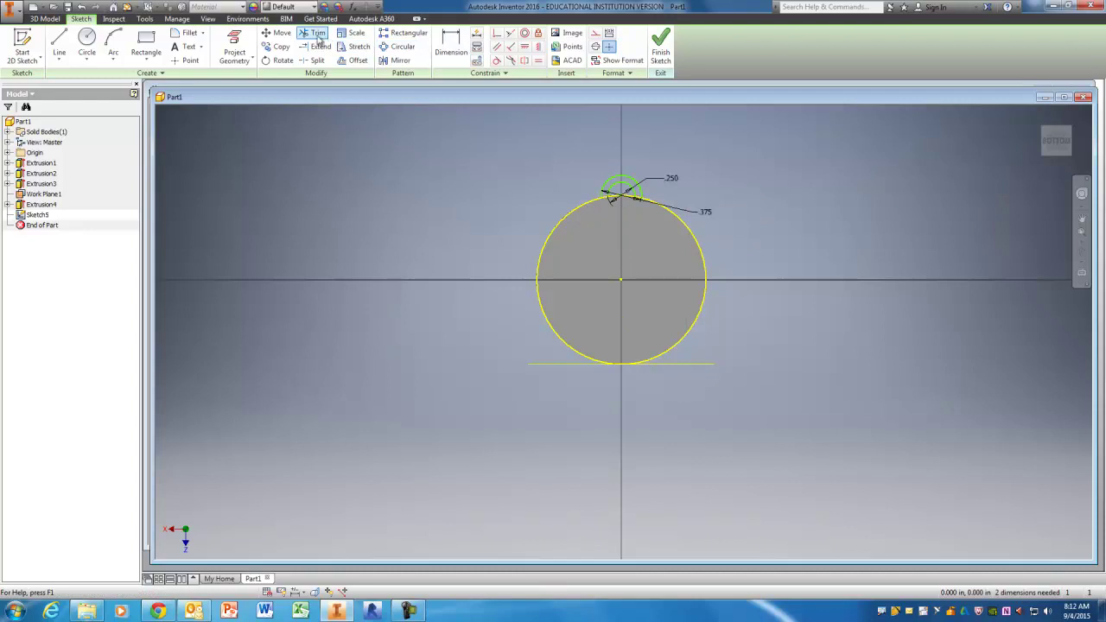
Step: Set the 2D fillet radius to .075 in from the drawing and try to fillet the outer loop arc to the projected edge
left_click(186, 32)
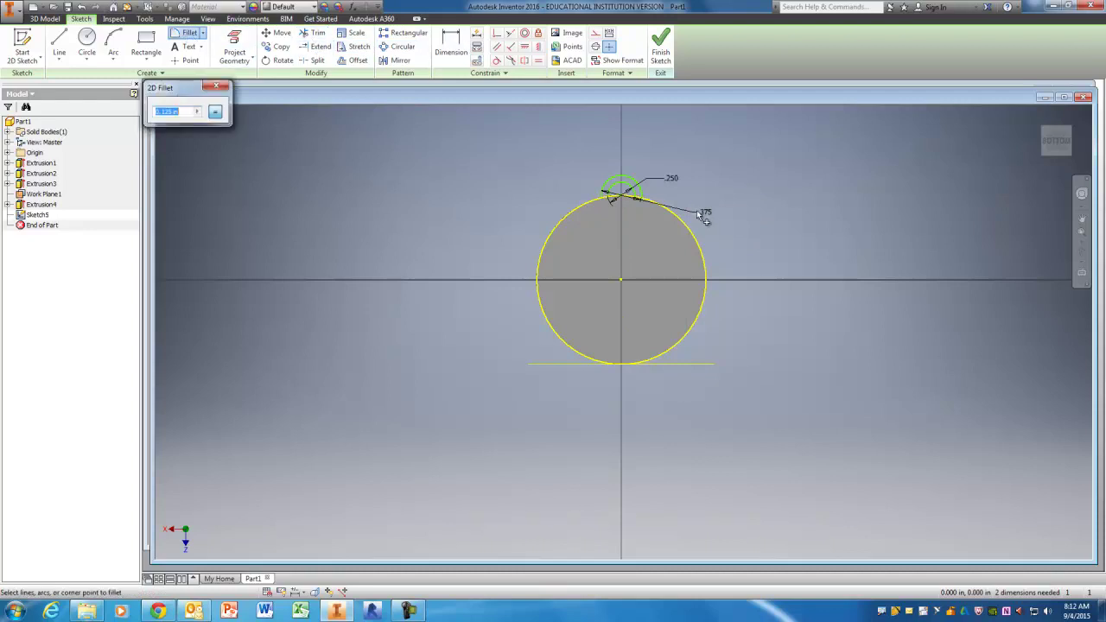
scroll(632, 192, "down", 5)
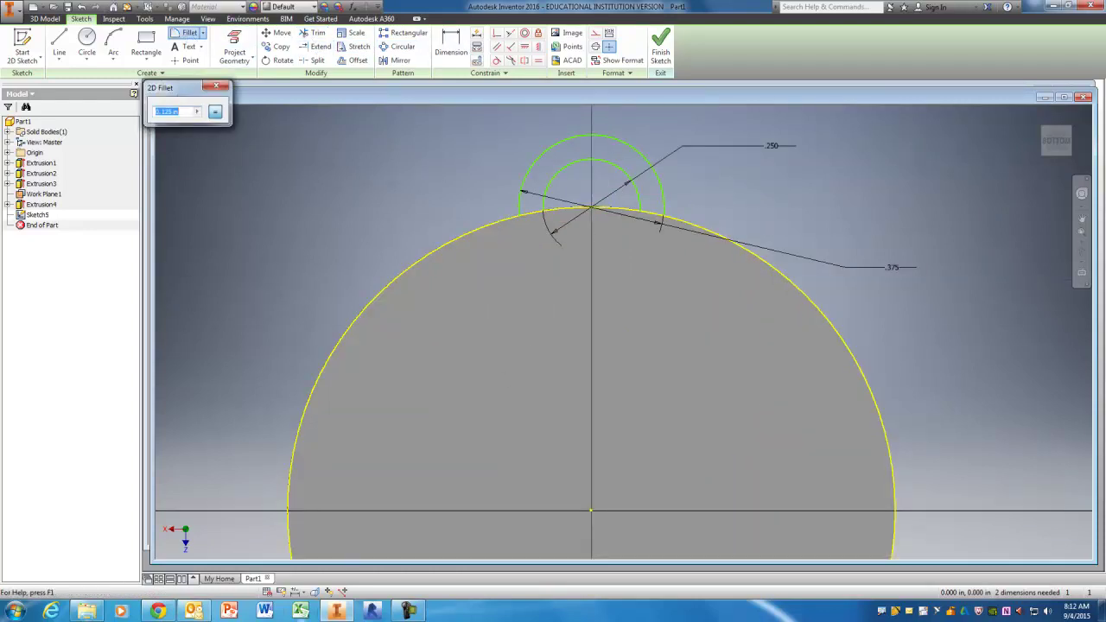
left_click(337, 612)
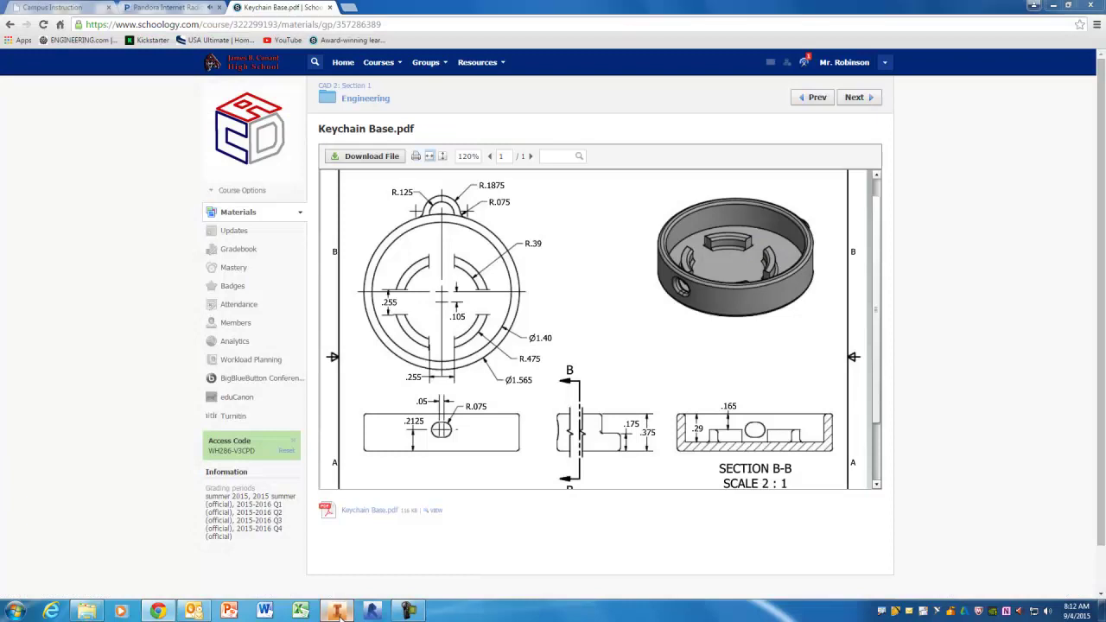
left_click(337, 612)
left_click(186, 110)
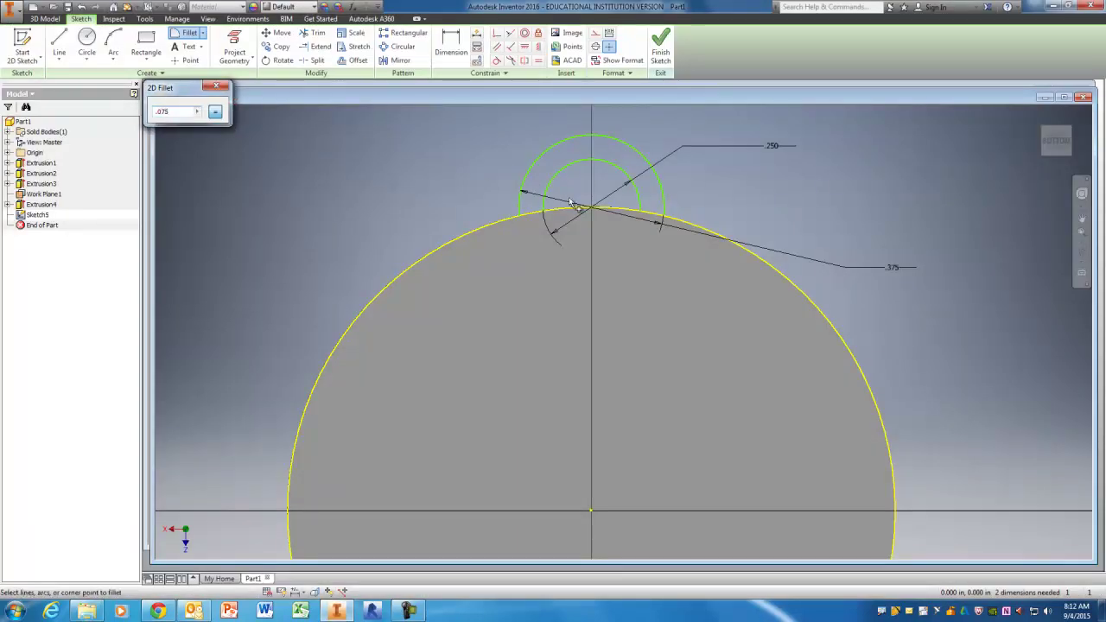
left_click(529, 214)
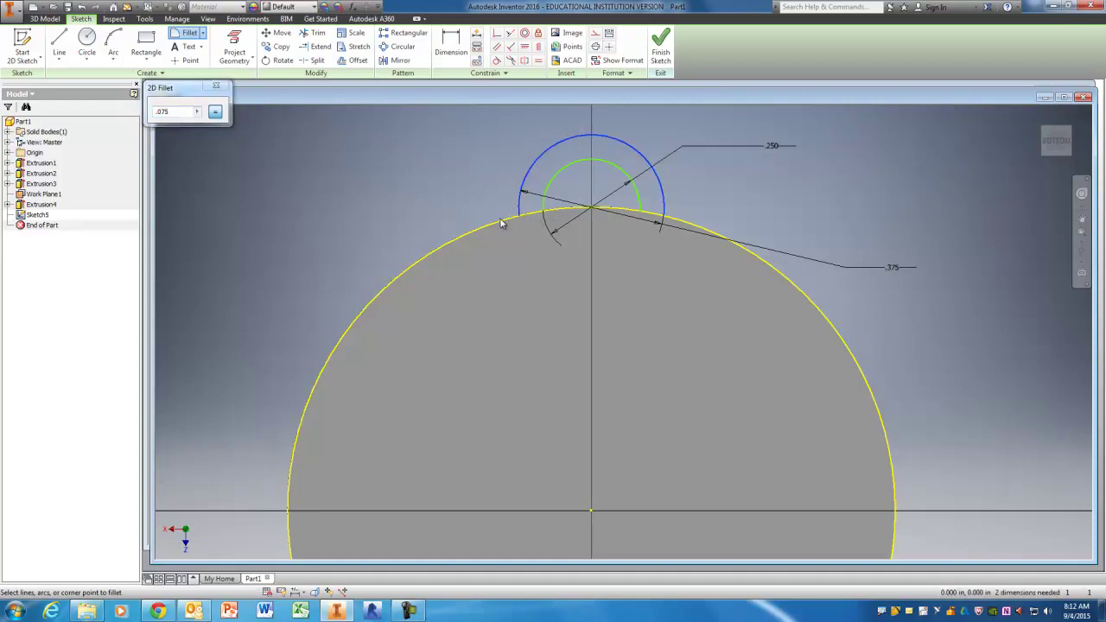
key("Escape")
left_click(87, 44)
left_click(591, 512)
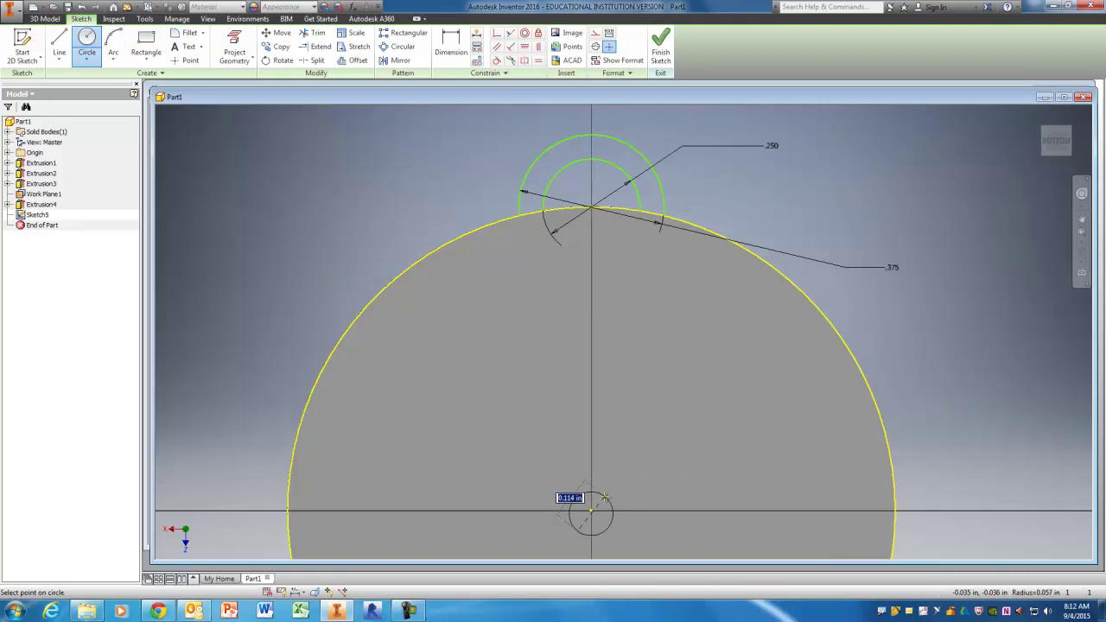
key("Escape")
Step: Draw a circle centred on the origin that coincides with the disc's projected outer edge
right_click(647, 444)
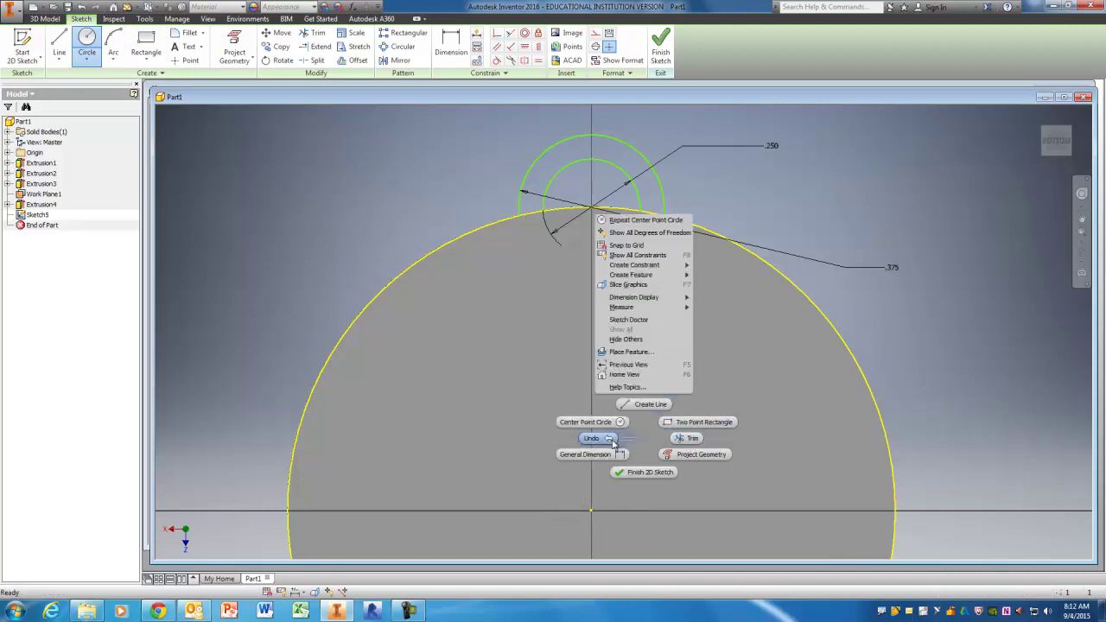
left_click(586, 422)
left_click(591, 512)
left_click(687, 232)
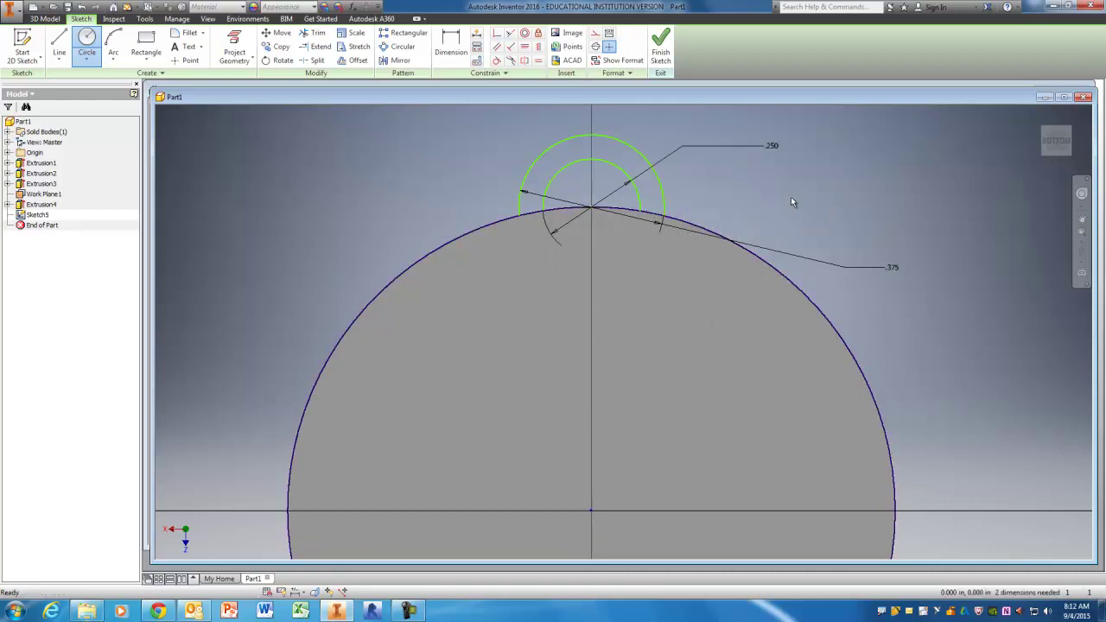
key("Escape")
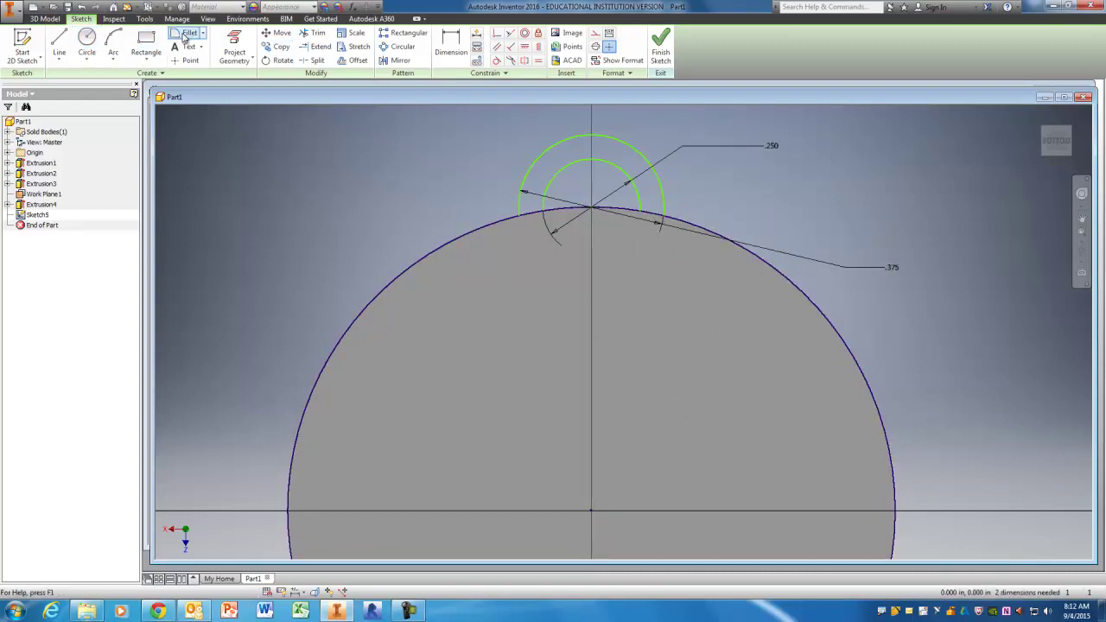
left_click(183, 35)
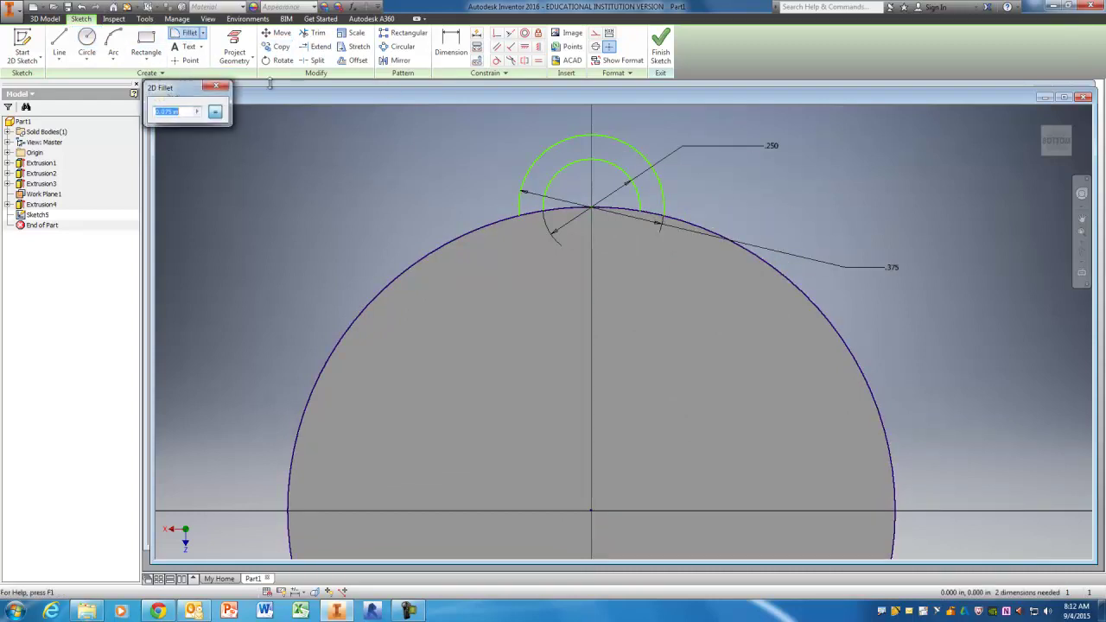
left_click(519, 210)
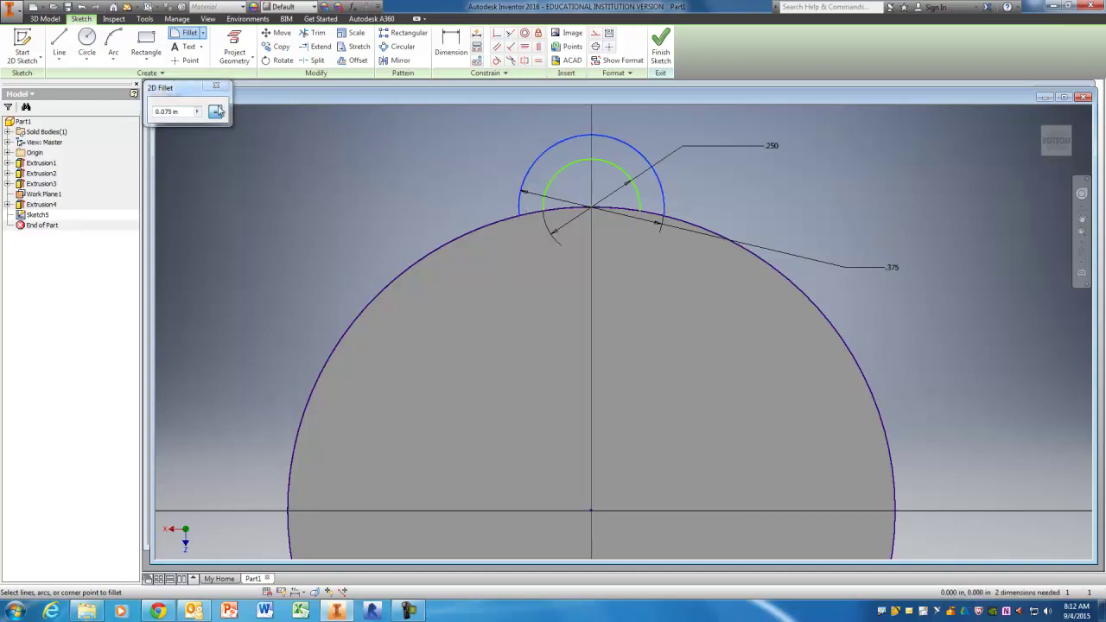
key("Escape")
Step: Trim the drawn circle down to the short pieces joining the two loop arcs, and finish the sketch
right_click(782, 173)
left_click(734, 148)
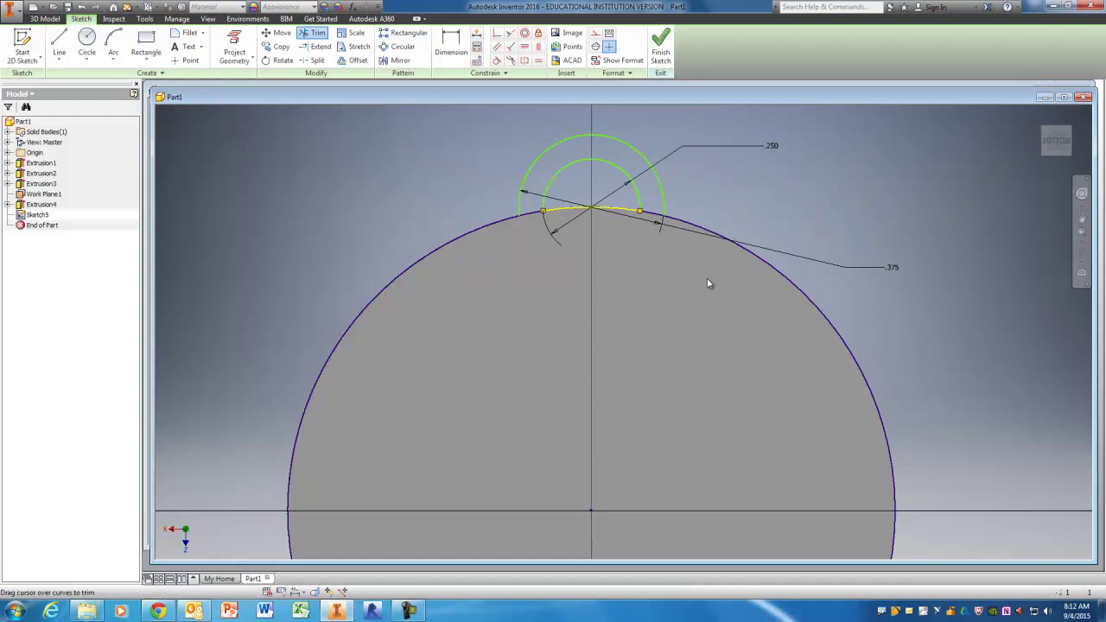
left_click(661, 45)
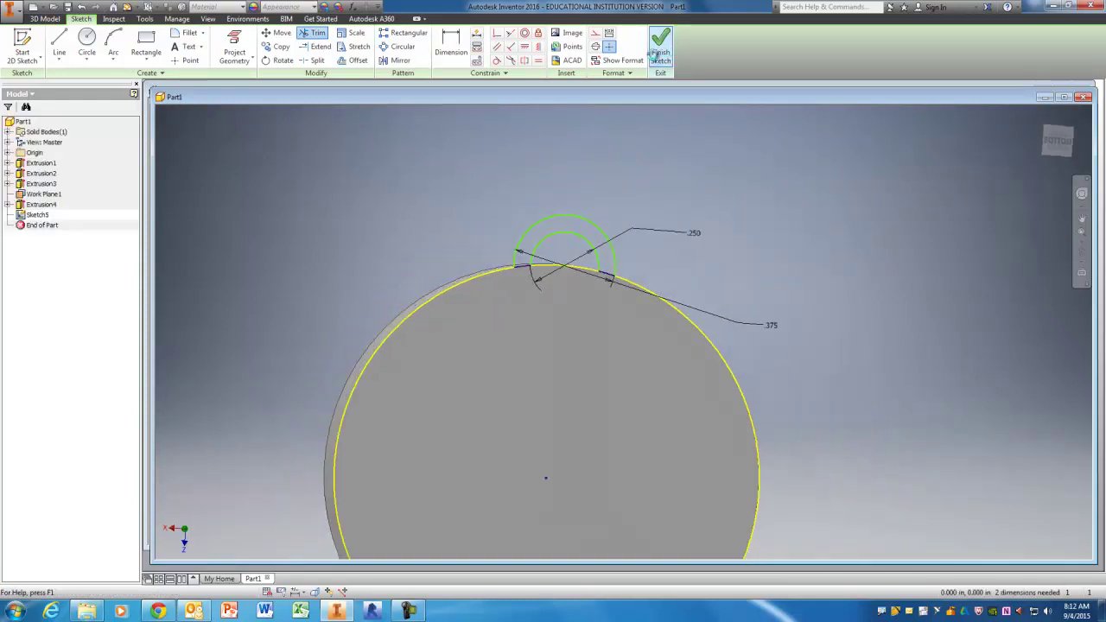
Step: Set up an Extrude of the half-ring loop profile, reversed to run along the disc's side wall, and check its height in the Keychain Base drawing
left_click(59, 43)
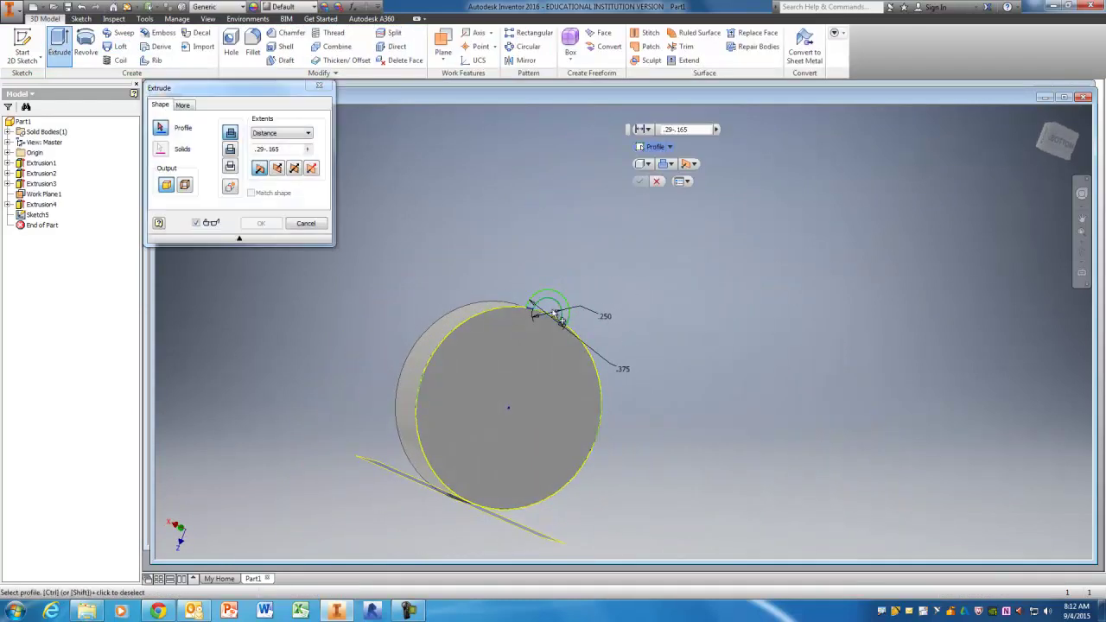
key("Escape")
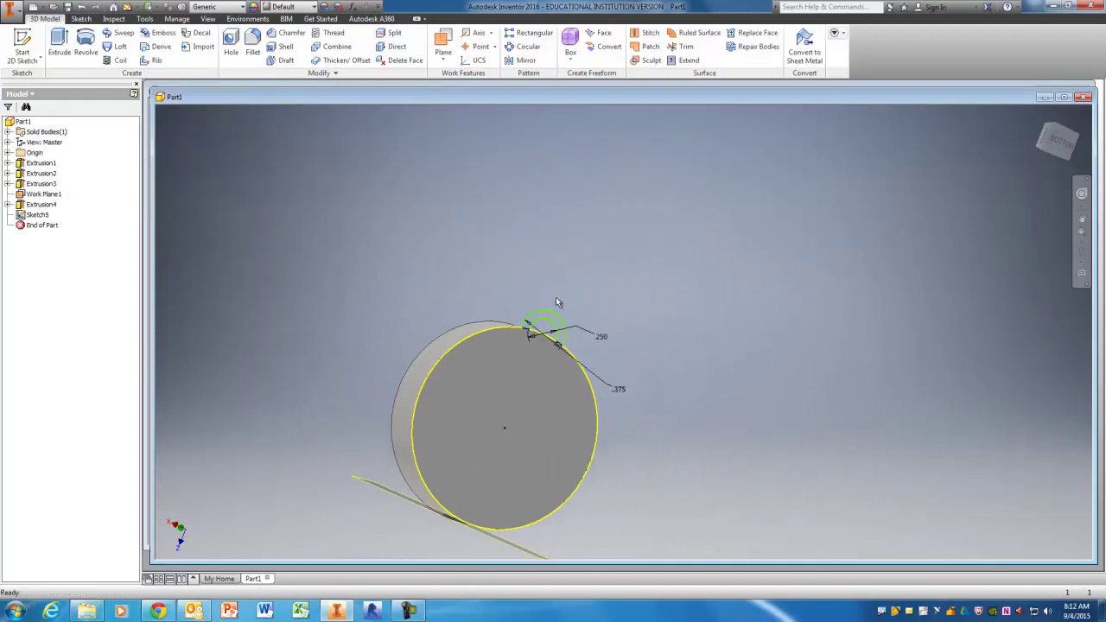
key("e")
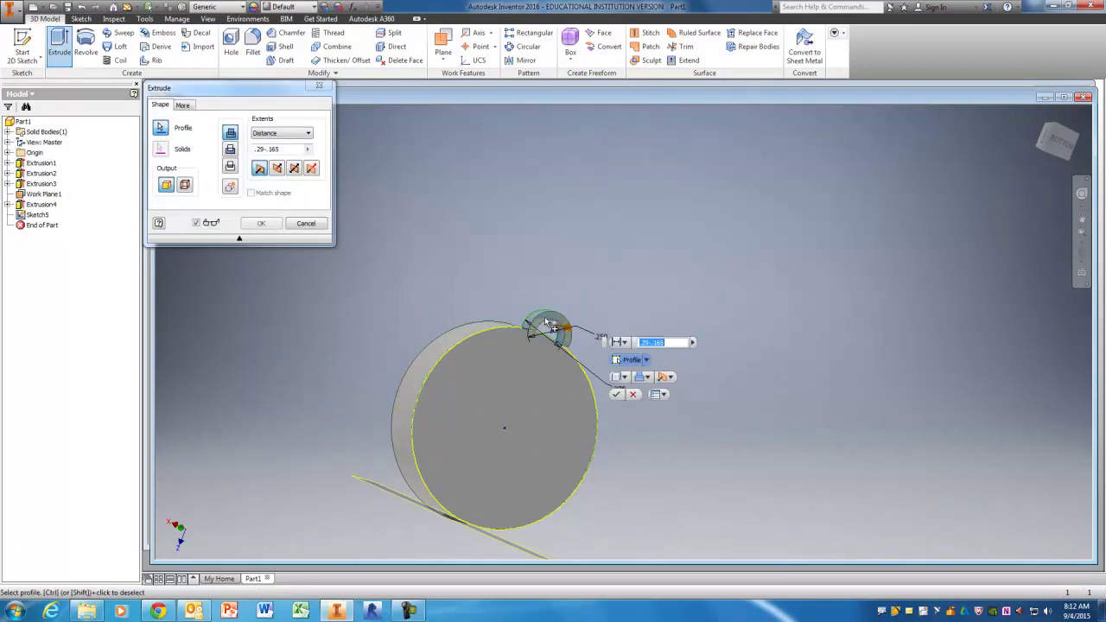
middle_click_drag(673, 286, 691, 358, "shift")
left_click(669, 378)
left_click(691, 404)
middle_click_drag(618, 363, 584, 367, "shift")
scroll(563, 427, "down", 3)
left_click(338, 612)
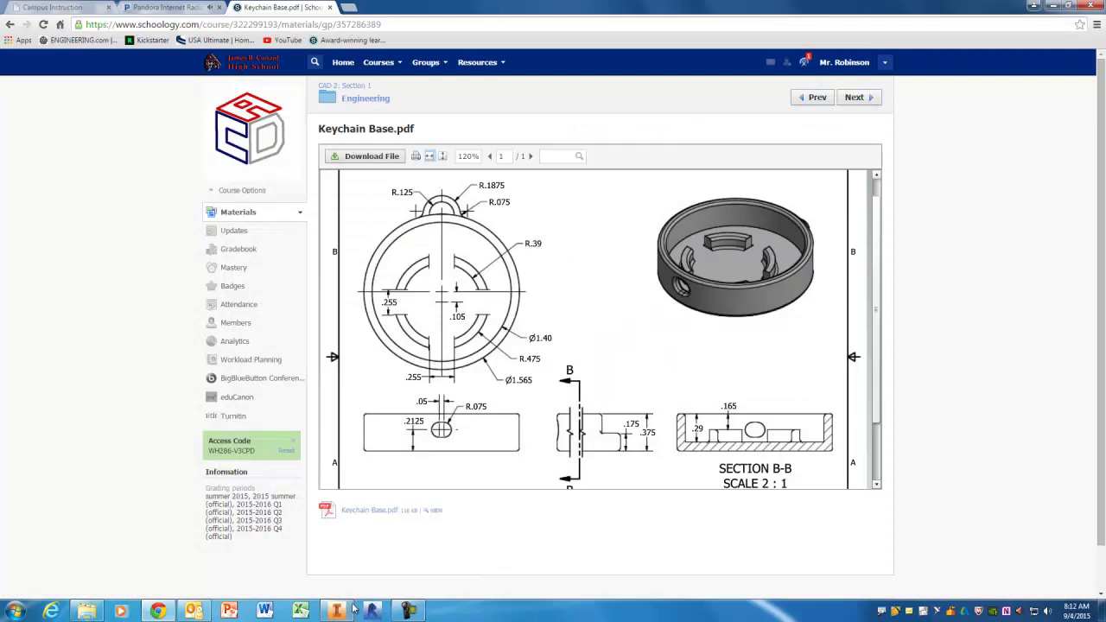
left_click(340, 611)
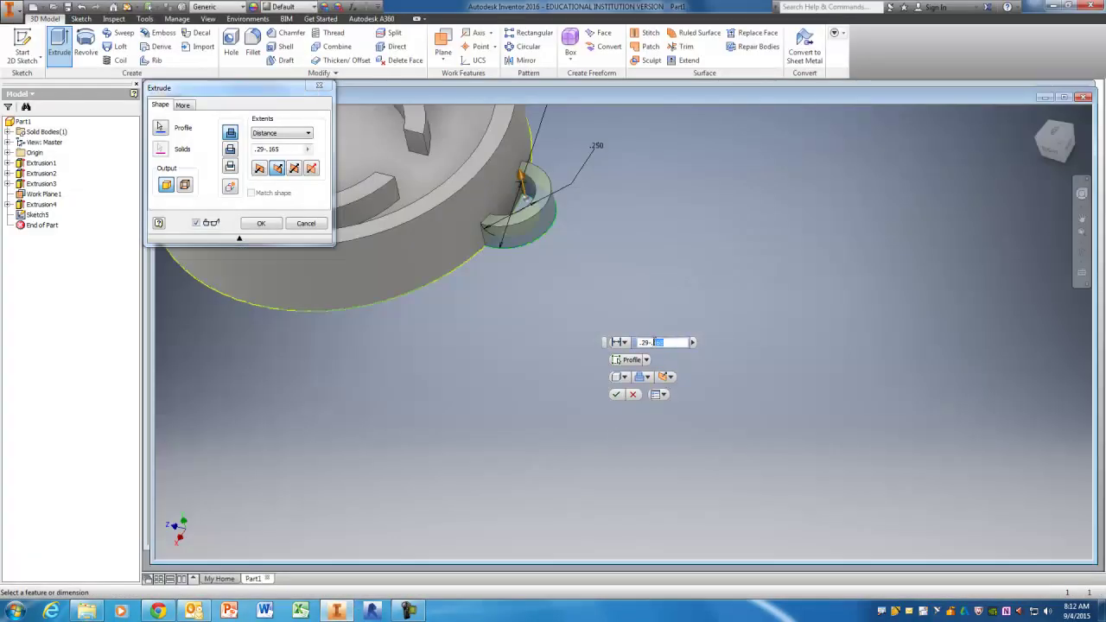